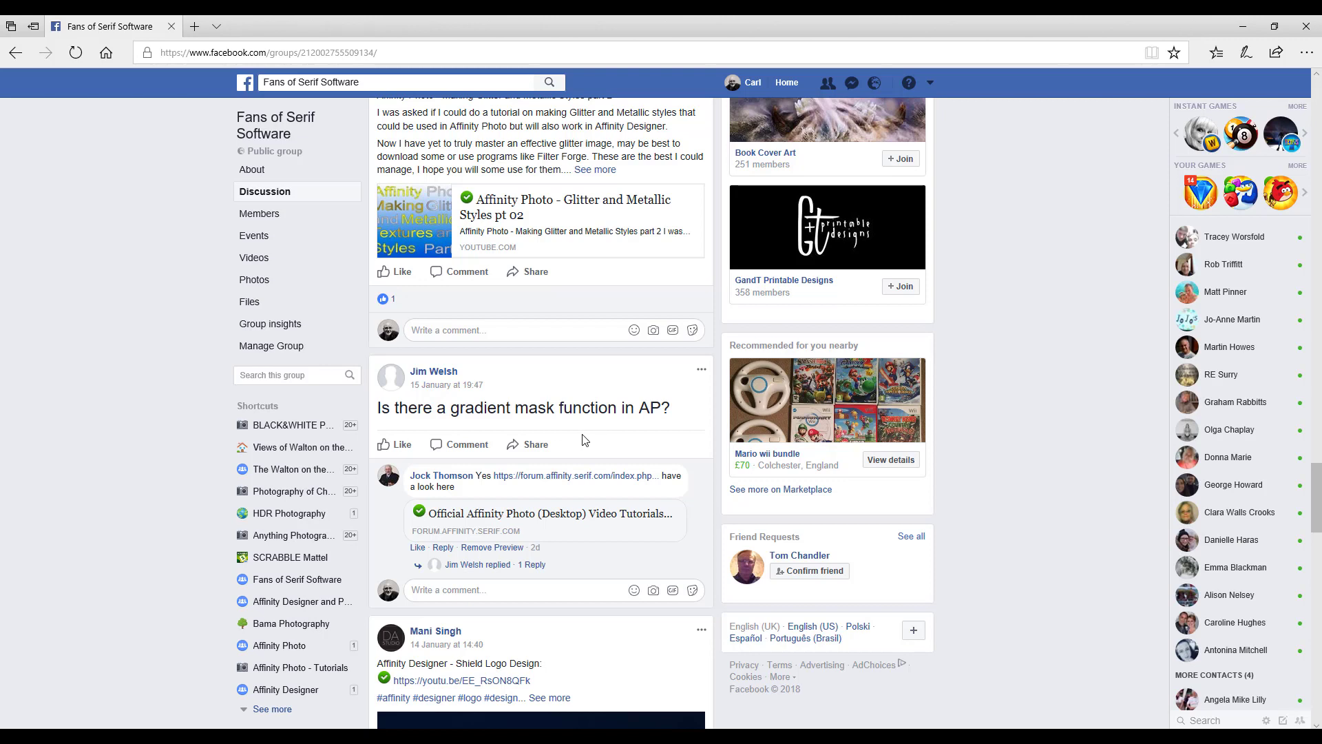
# Bring up the beach photo and add a mask to its Background layer, expanded to show it
pyautogui.click(457, 735)
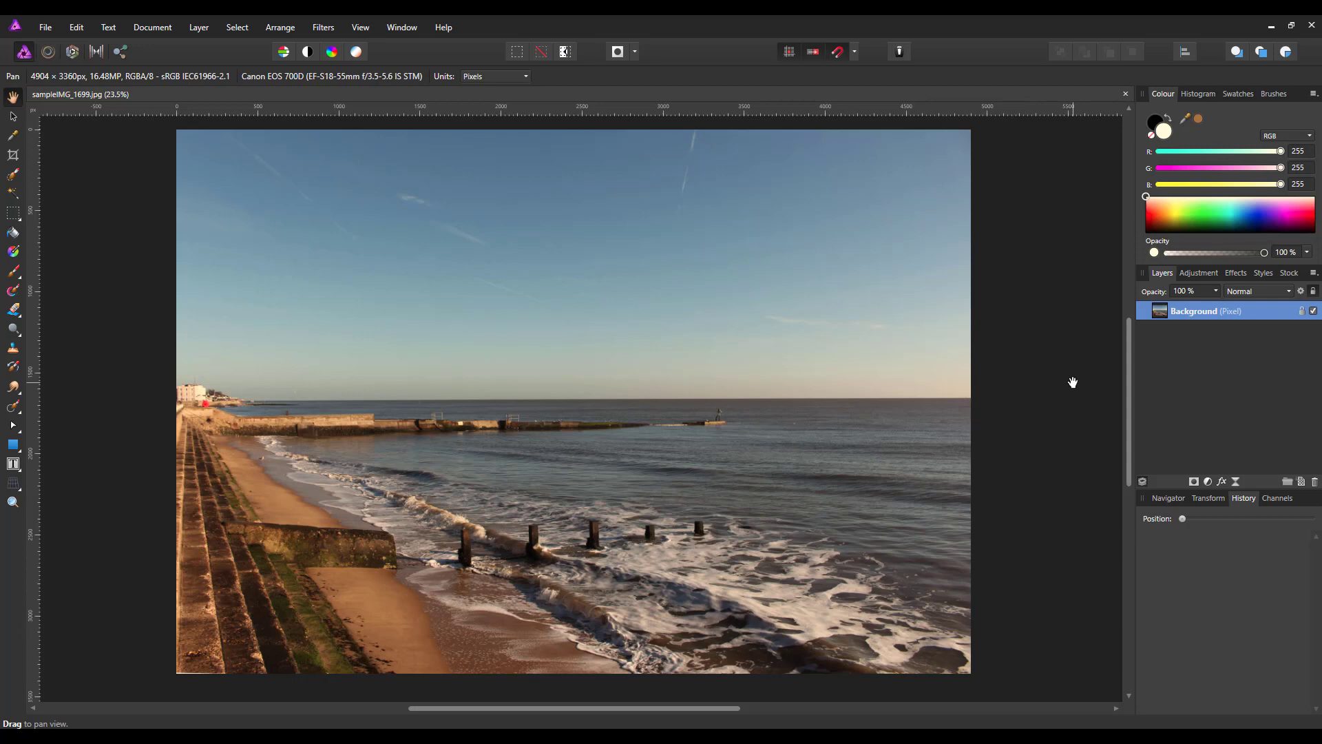
pyautogui.click(1194, 482)
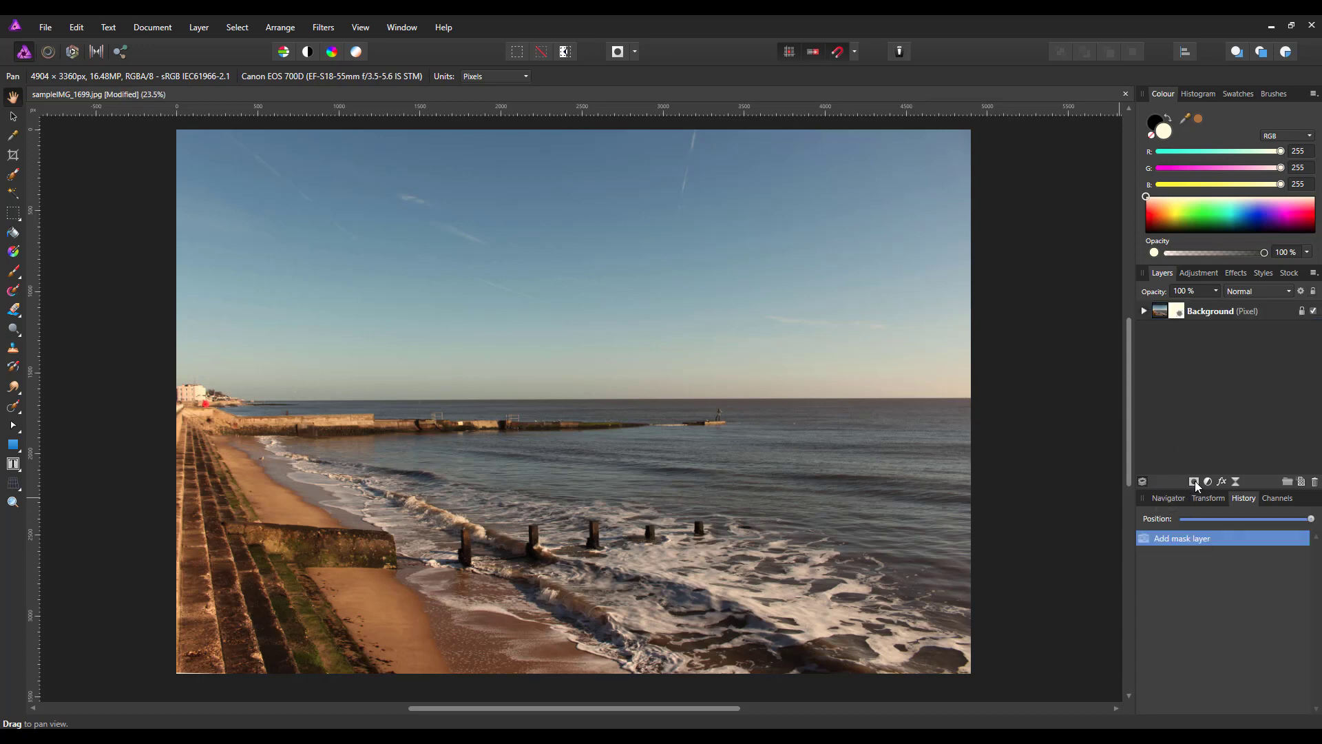
pyautogui.click(1144, 312)
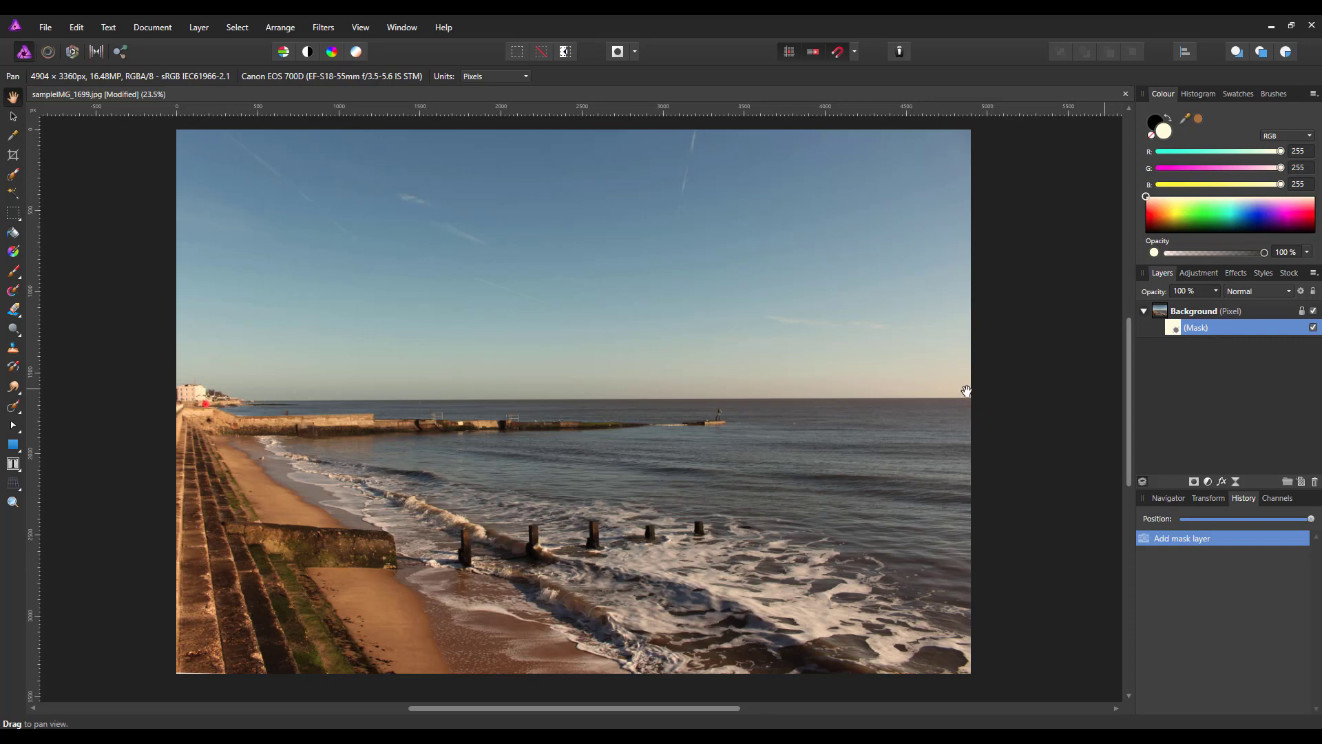
# Draw a top-to-bottom linear gradient into the mask with a black bottom stop
pyautogui.click(13, 255)
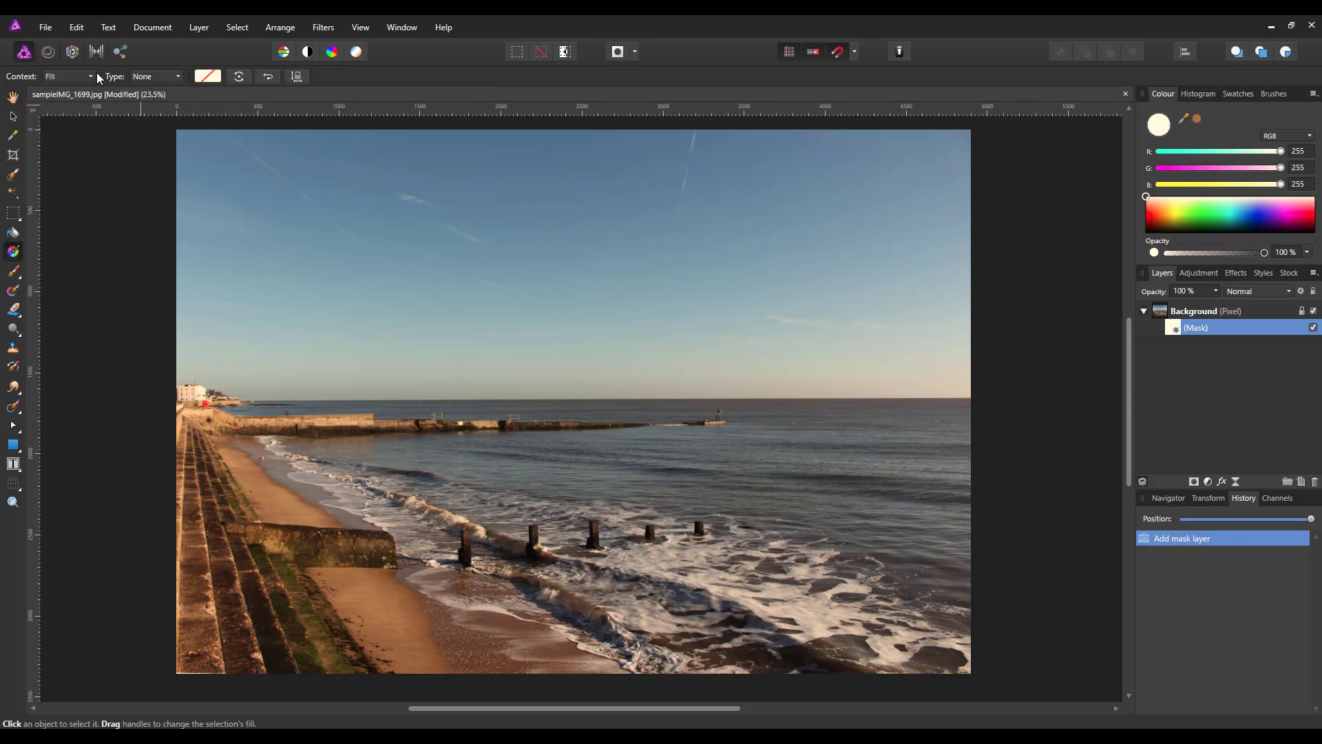
pyautogui.click(179, 76)
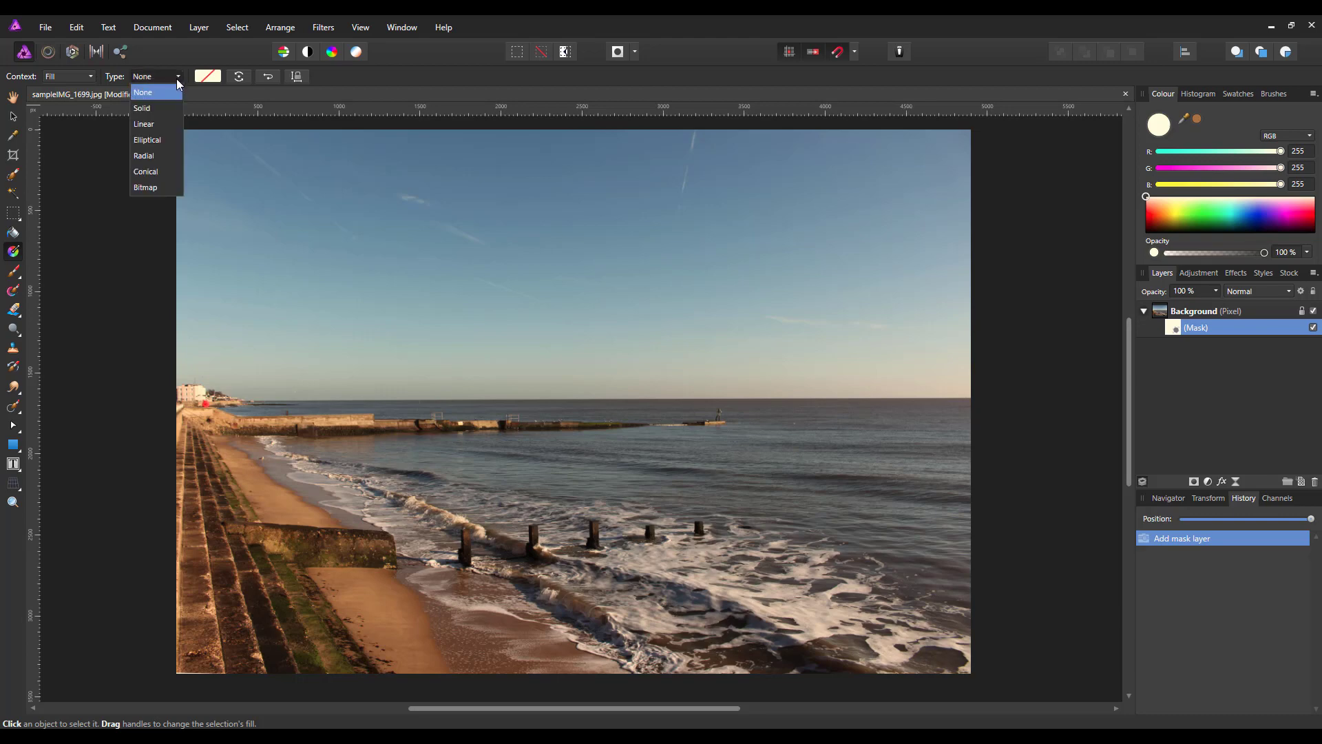
pyautogui.click(147, 126)
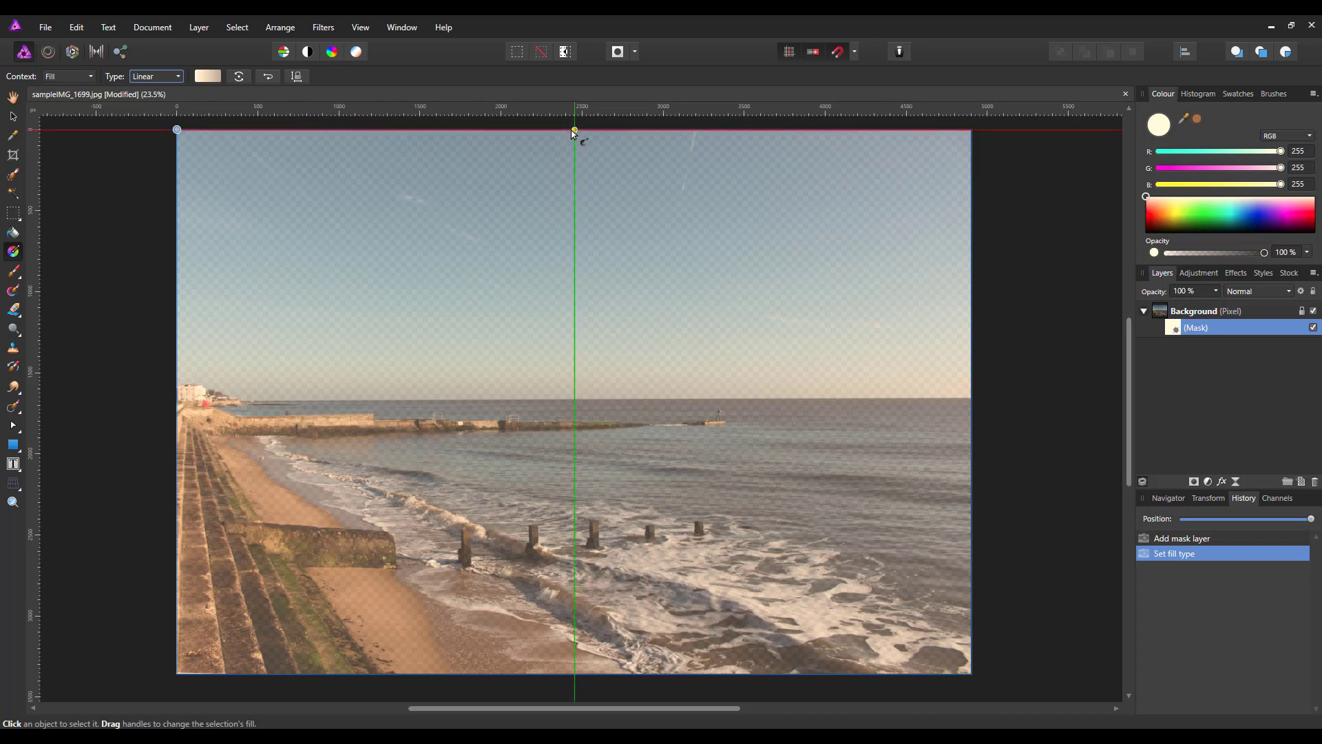
pyautogui.moveTo(572, 131); pyautogui.dragTo(535, 688)
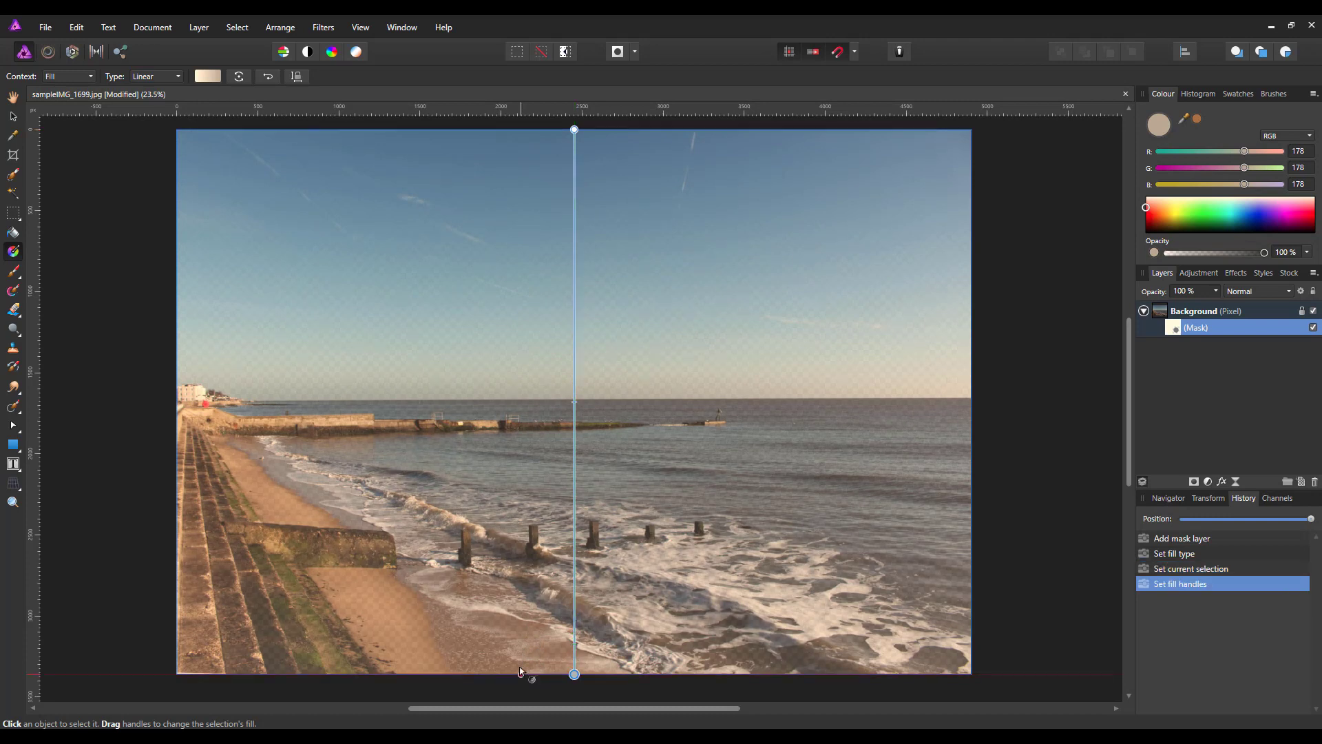
pyautogui.click(574, 675)
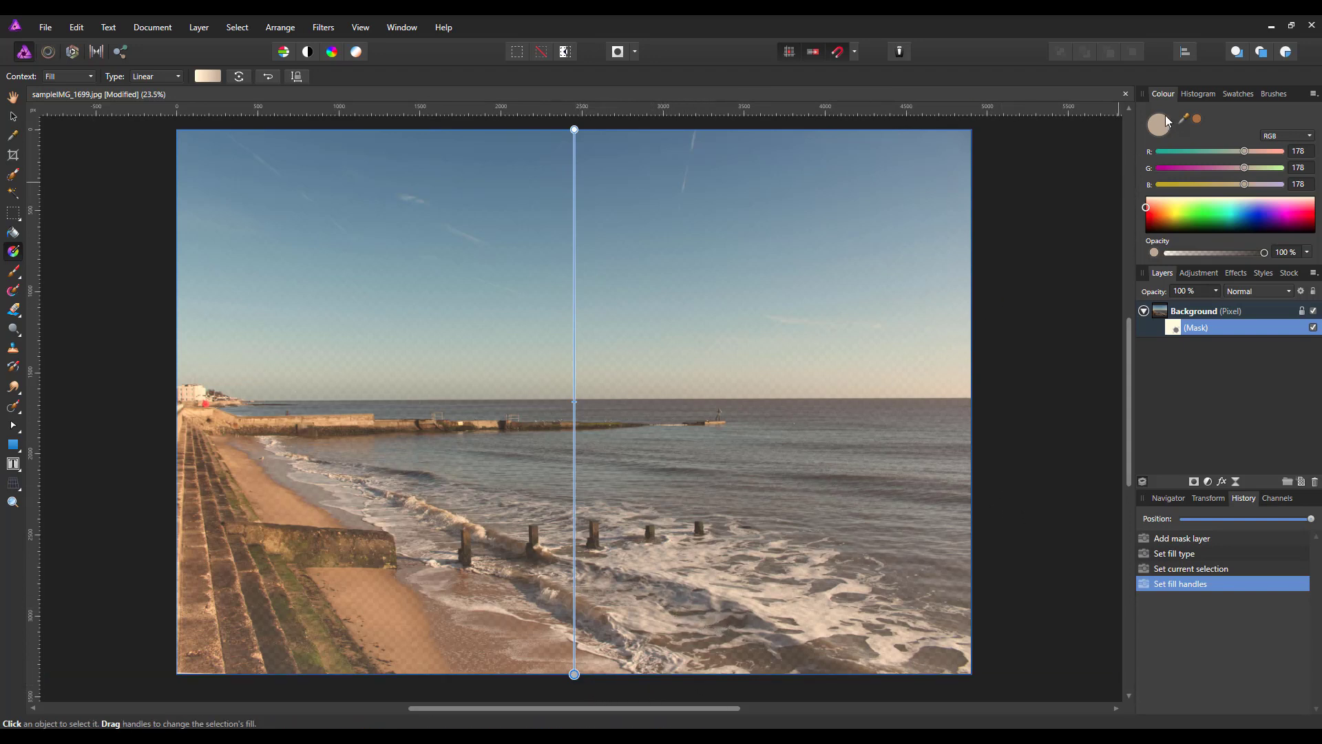
pyautogui.click(1244, 101)
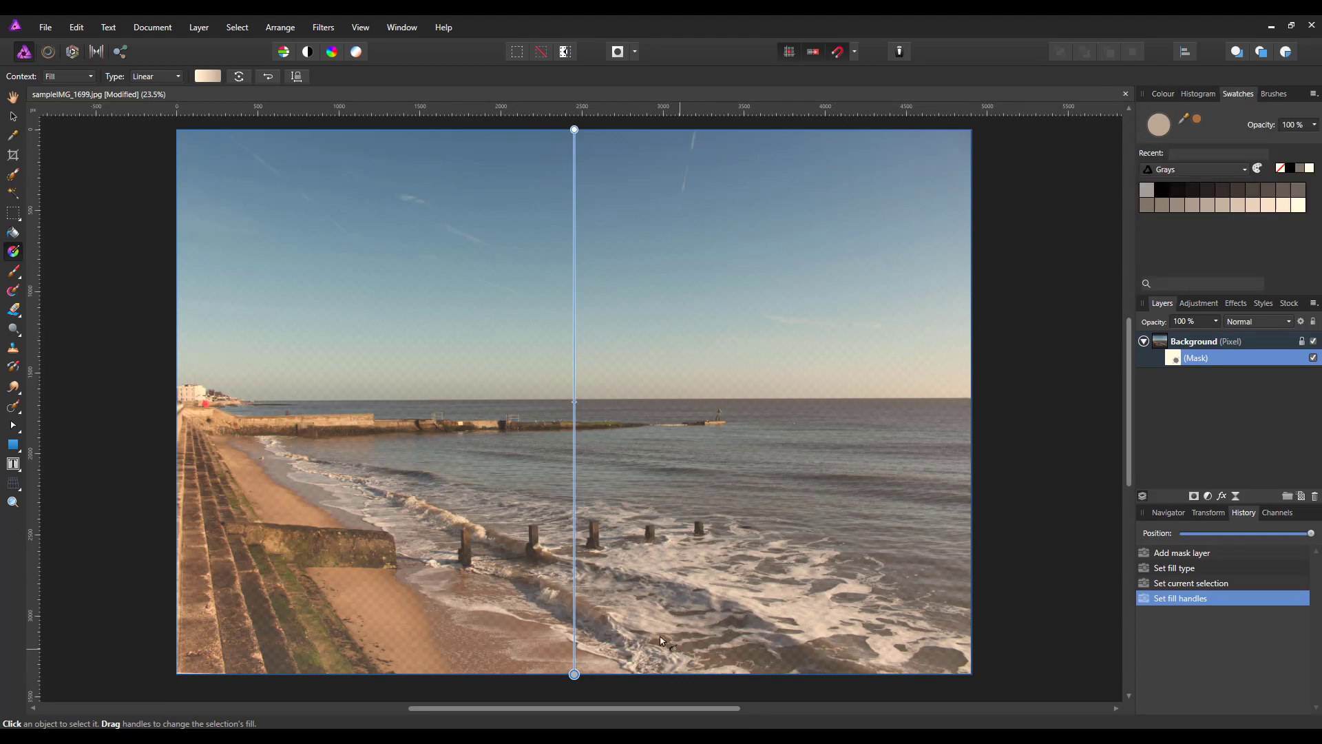
pyautogui.click(575, 675)
pyautogui.click(1162, 191)
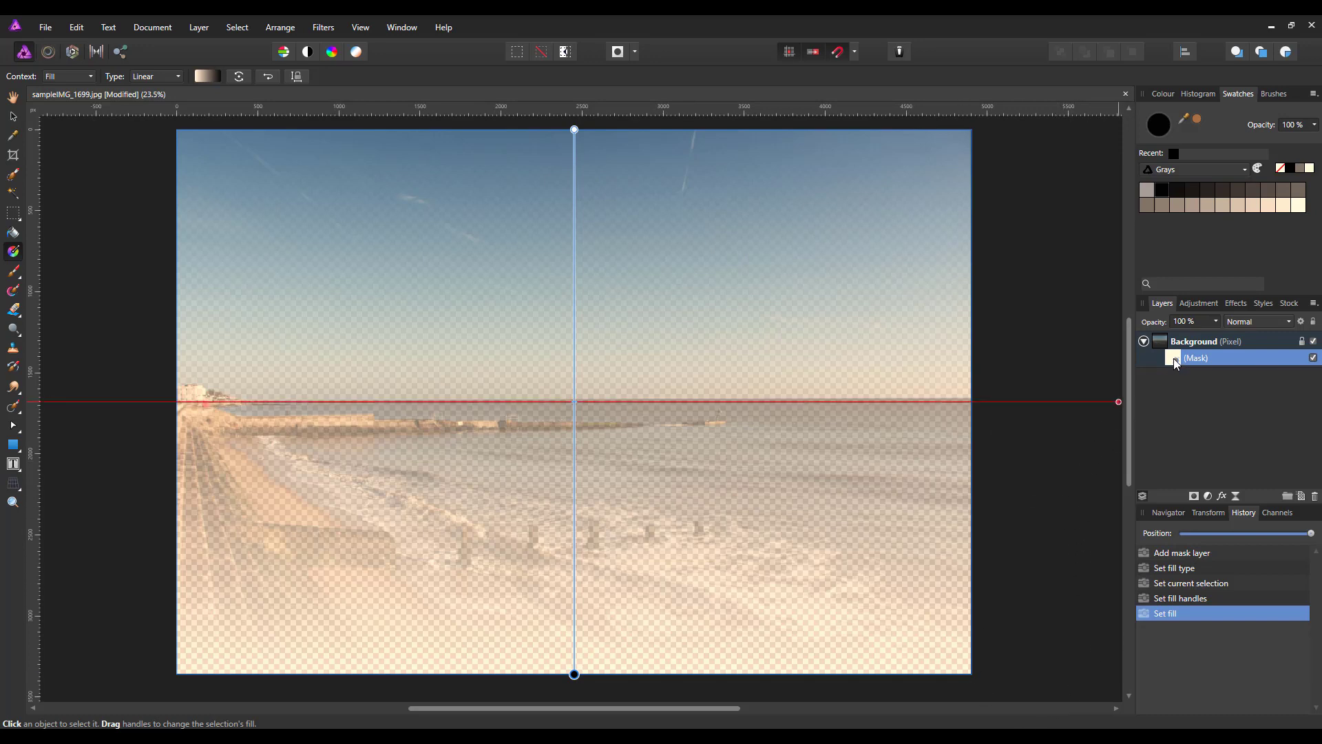
# Delete the Background mask and add a new empty pixel layer above the photo
pyautogui.rightClick(1173, 358)
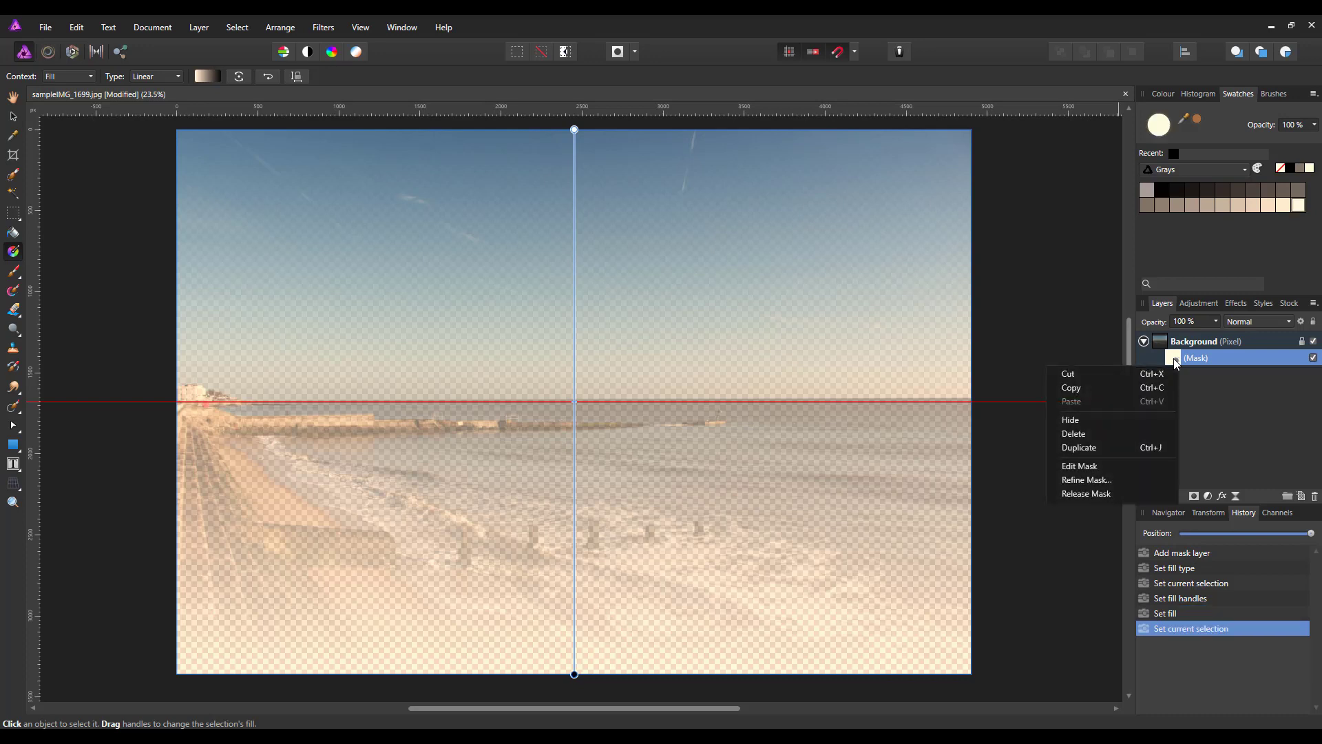
pyautogui.click(1099, 433)
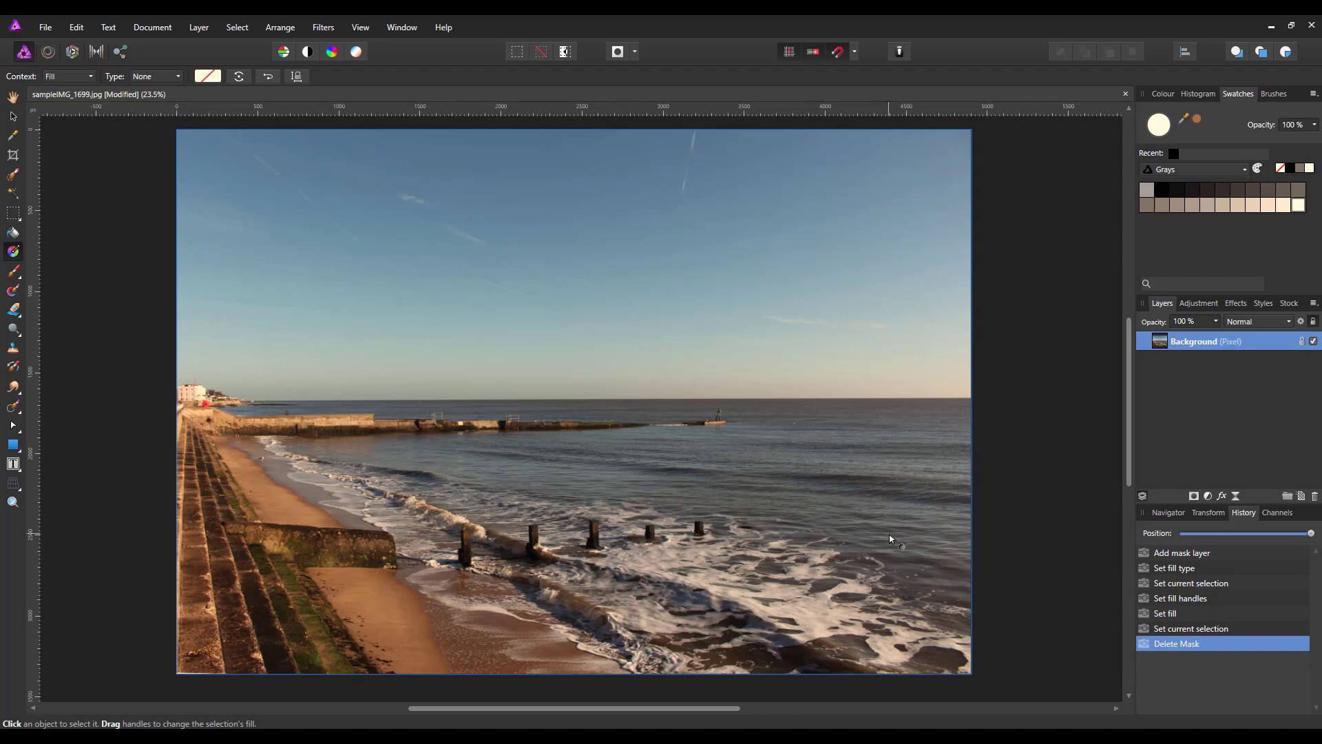
pyautogui.click(1302, 497)
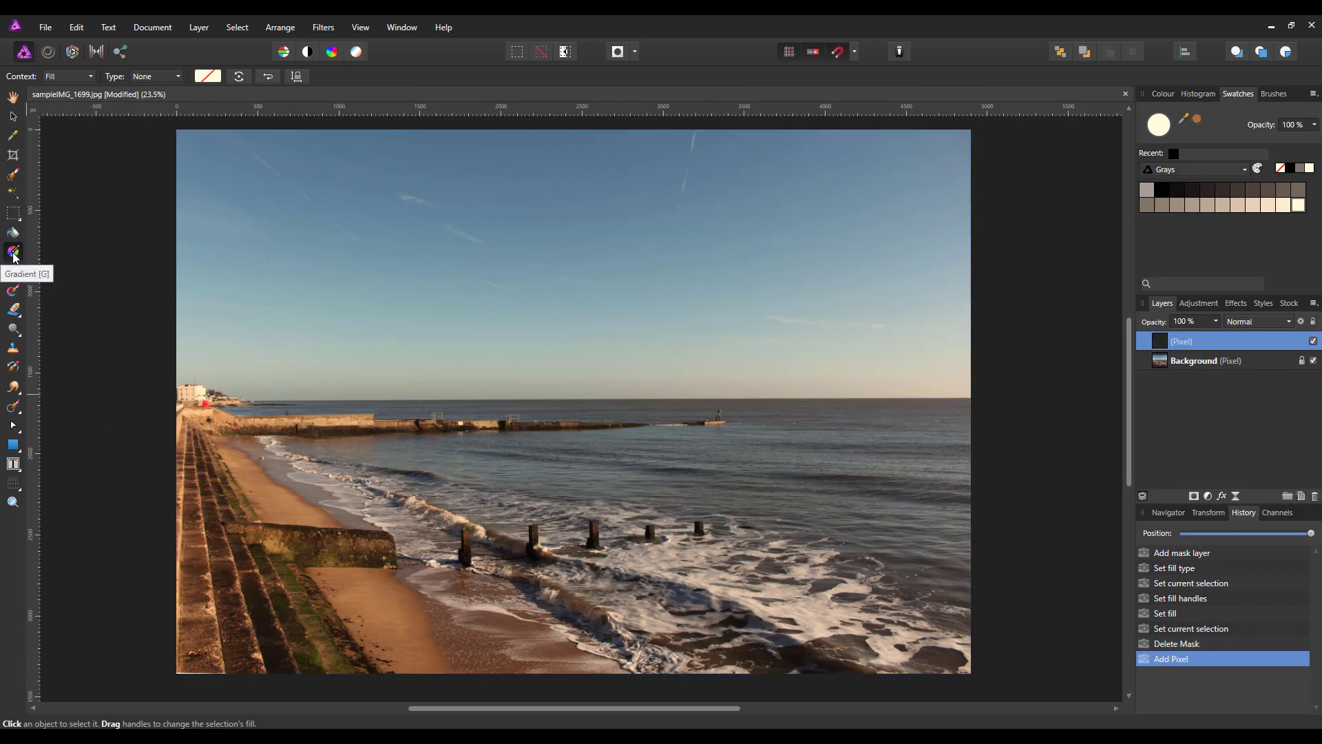
# Fill the new layer with a reversed vertical linear gradient, black at top to cream below
pyautogui.click(179, 77)
pyautogui.click(144, 125)
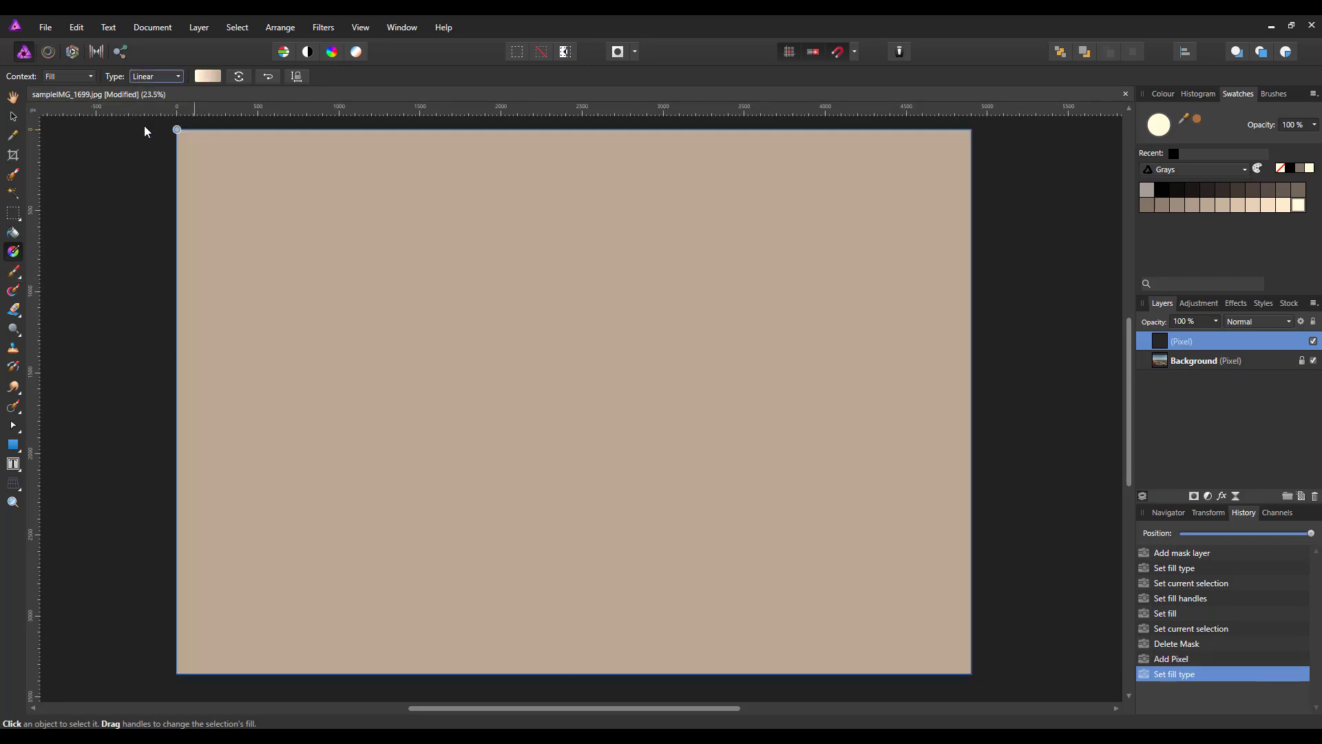
pyautogui.moveTo(564, 204); pyautogui.dragTo(563, 559)
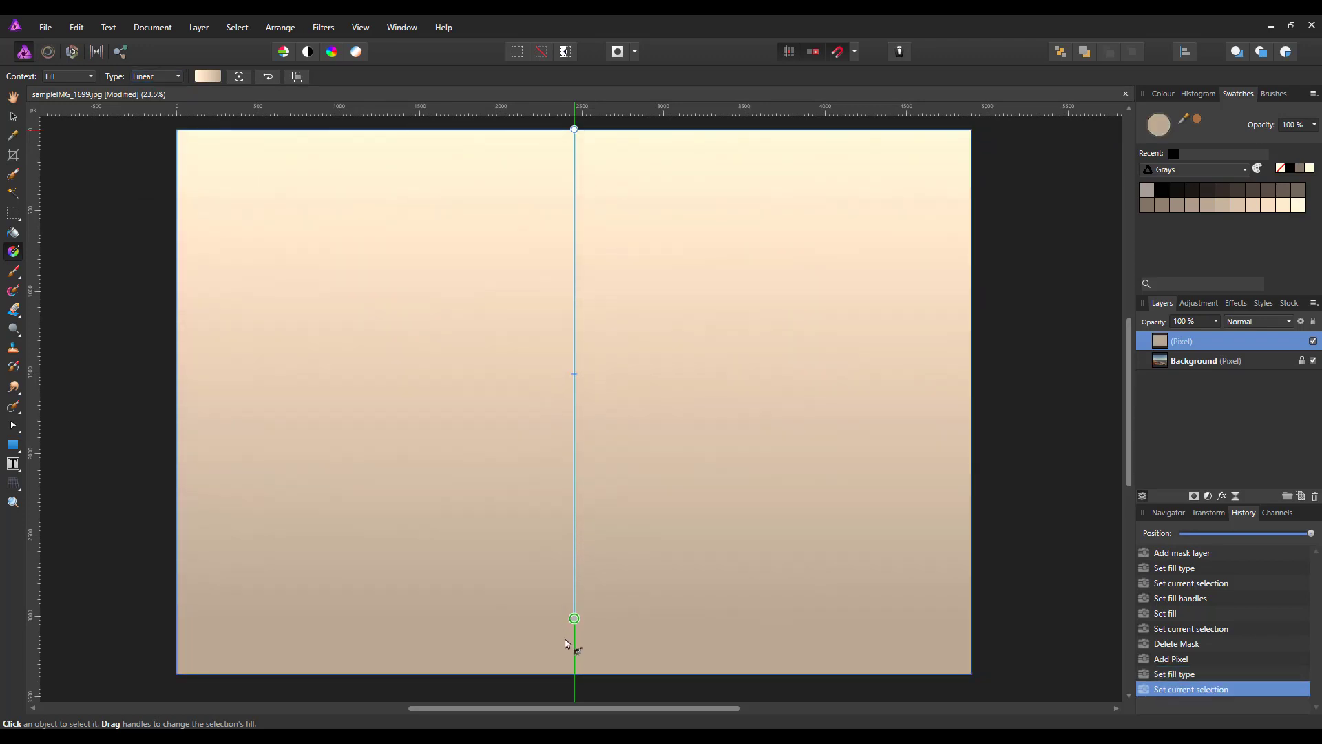
pyautogui.moveTo(566, 649); pyautogui.dragTo(574, 675)
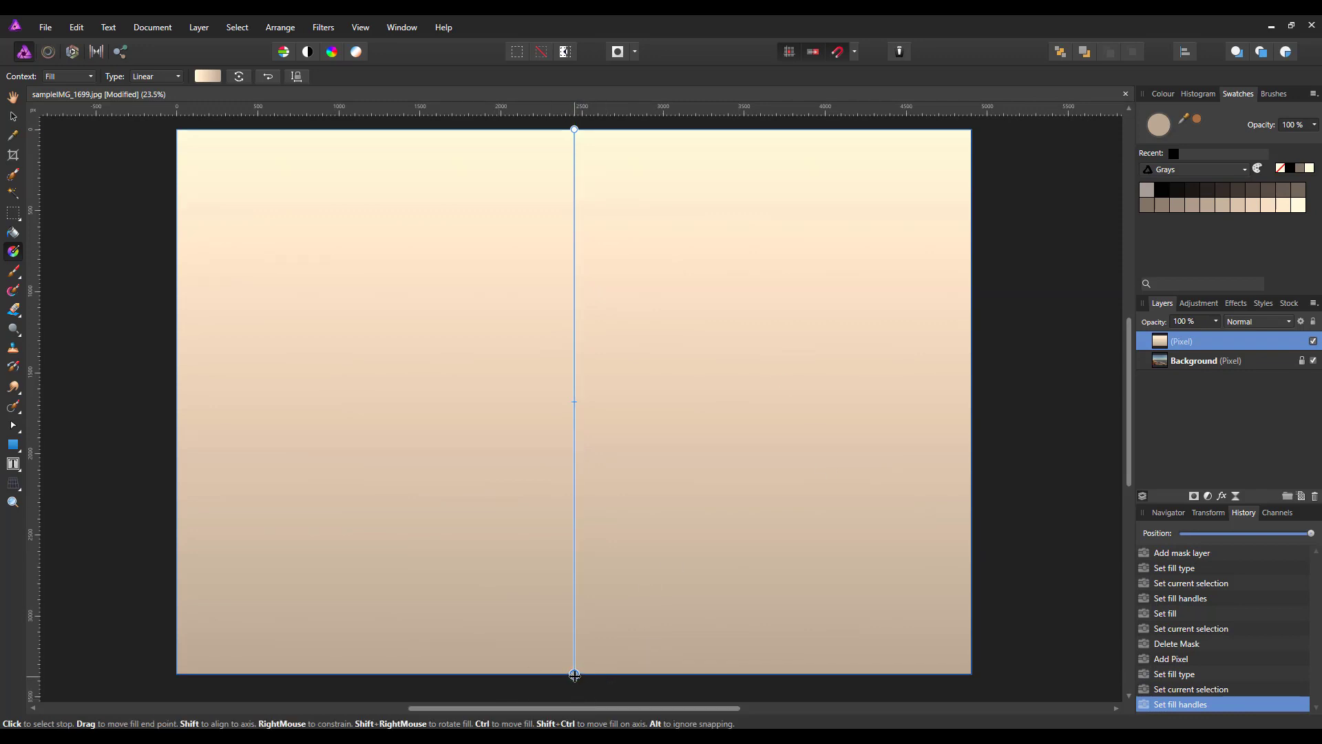
pyautogui.click(575, 674)
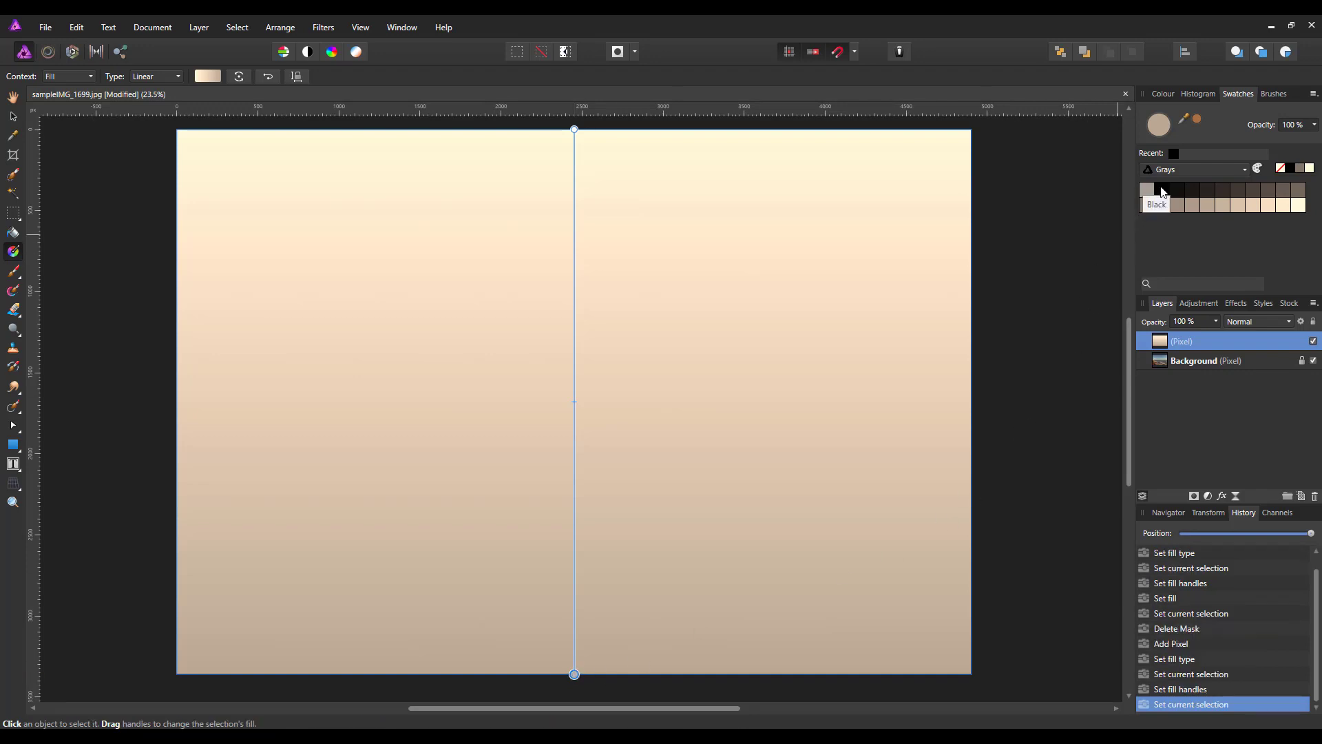
pyautogui.click(1161, 187)
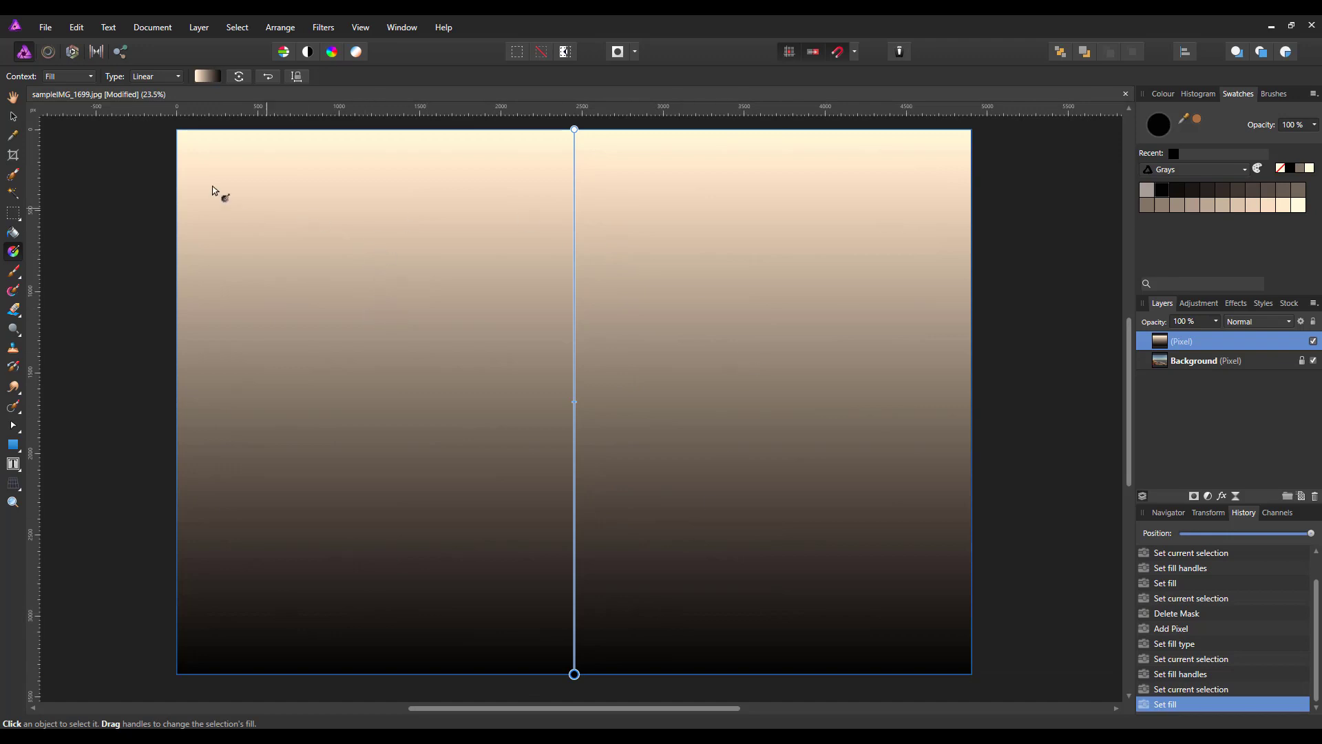
pyautogui.click(269, 77)
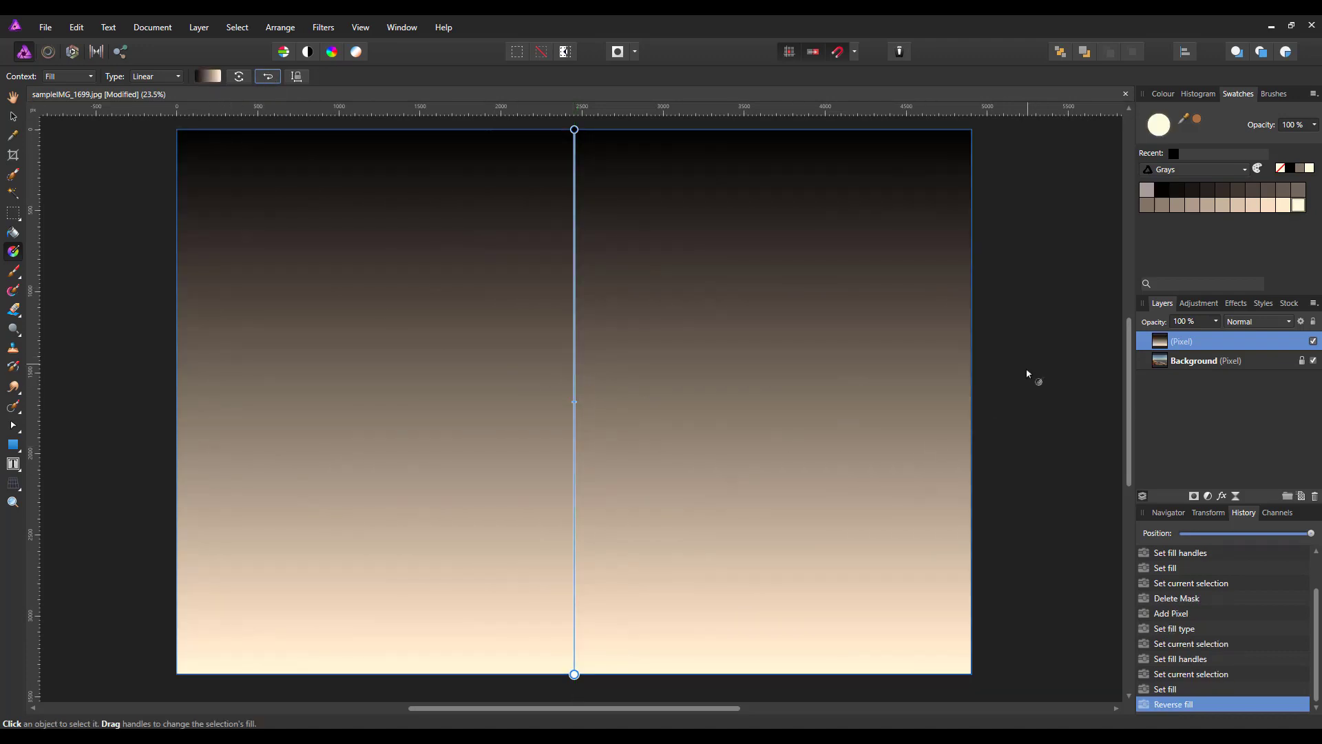
# Set the gradient layer's blend mode to Overlay and move the gradient midpoint up into the sky
pyautogui.click(1289, 322)
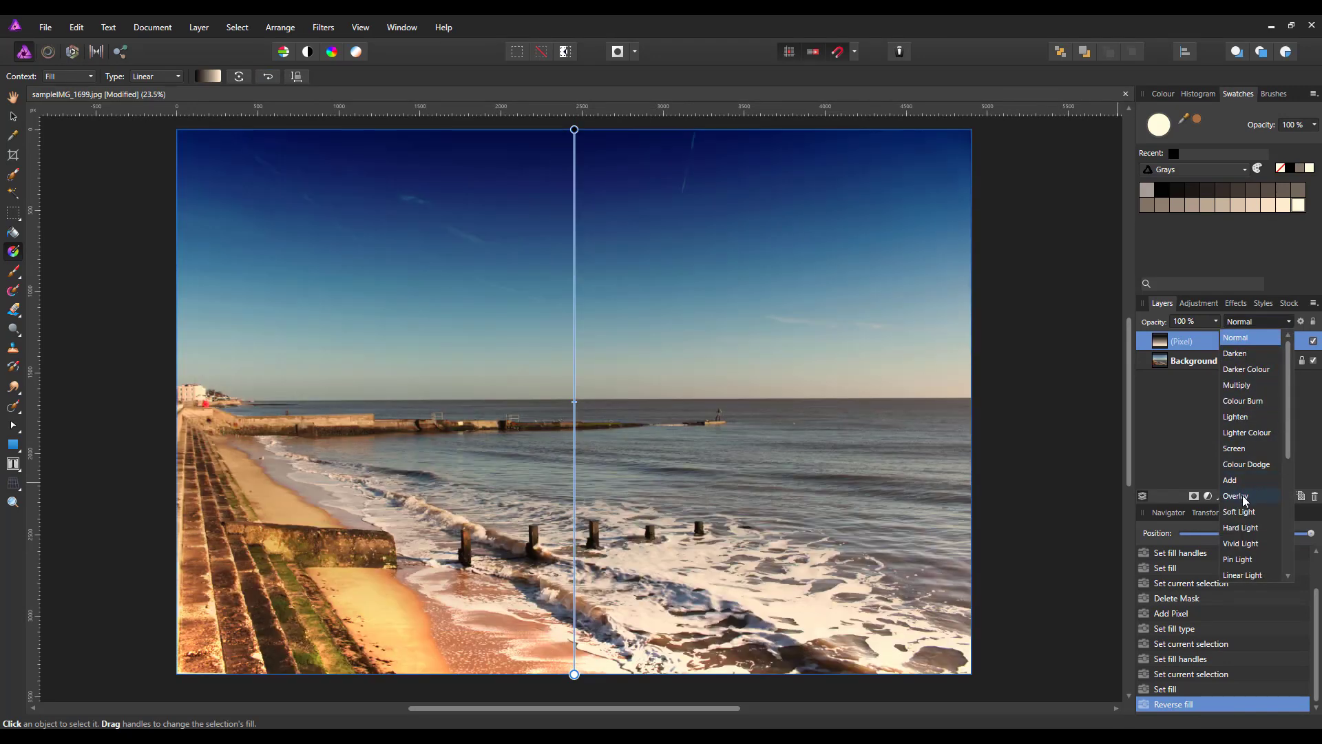
pyautogui.click(1237, 496)
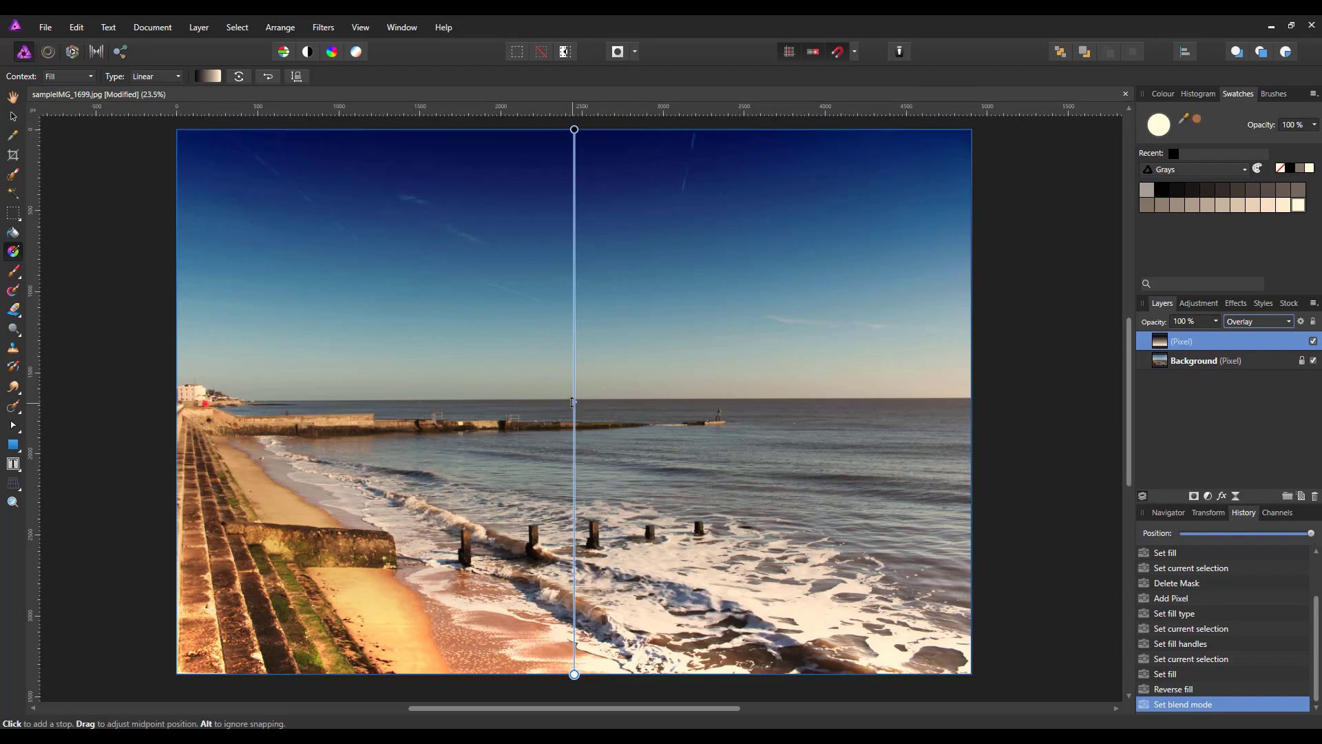
pyautogui.moveTo(574, 402)
pyautogui.mouseDown()
pyautogui.moveTo(577, 283)
pyautogui.moveTo(586, 613)
pyautogui.moveTo(571, 401)
pyautogui.mouseUp()
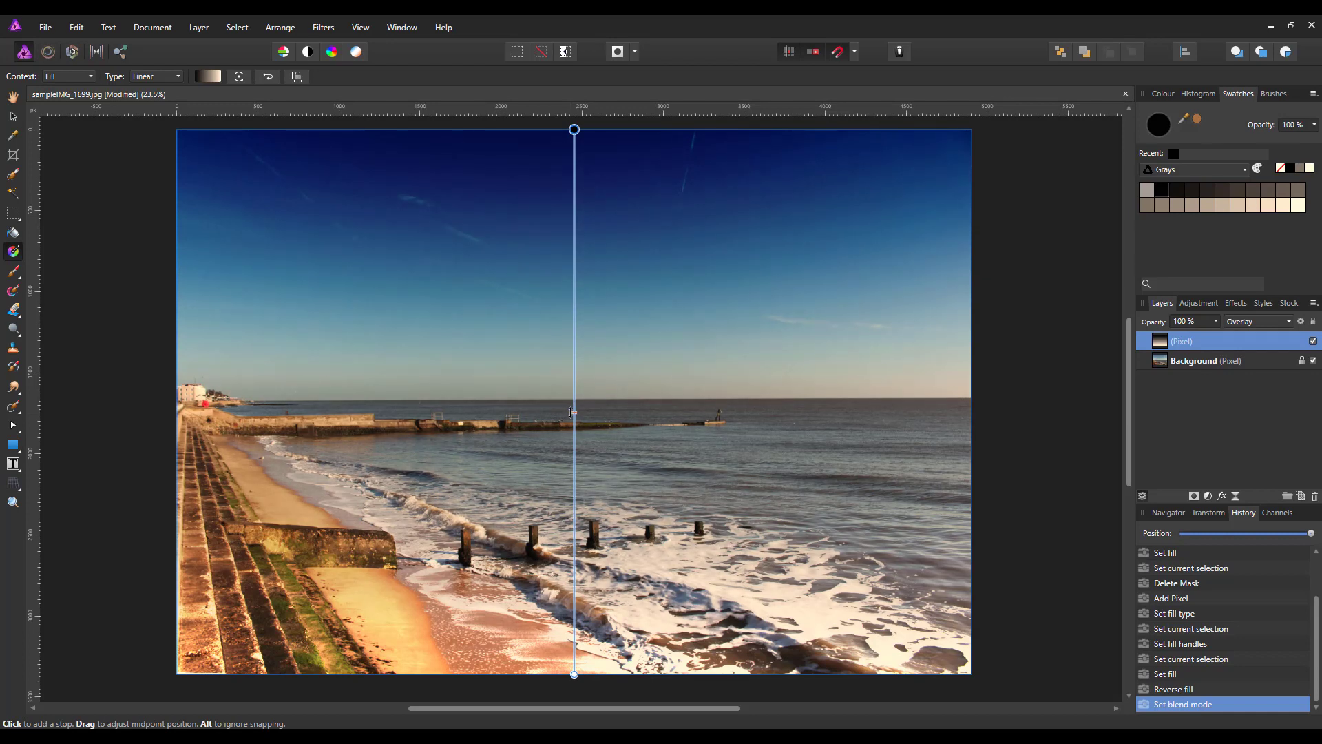
pyautogui.moveTo(572, 408); pyautogui.dragTo(572, 408)
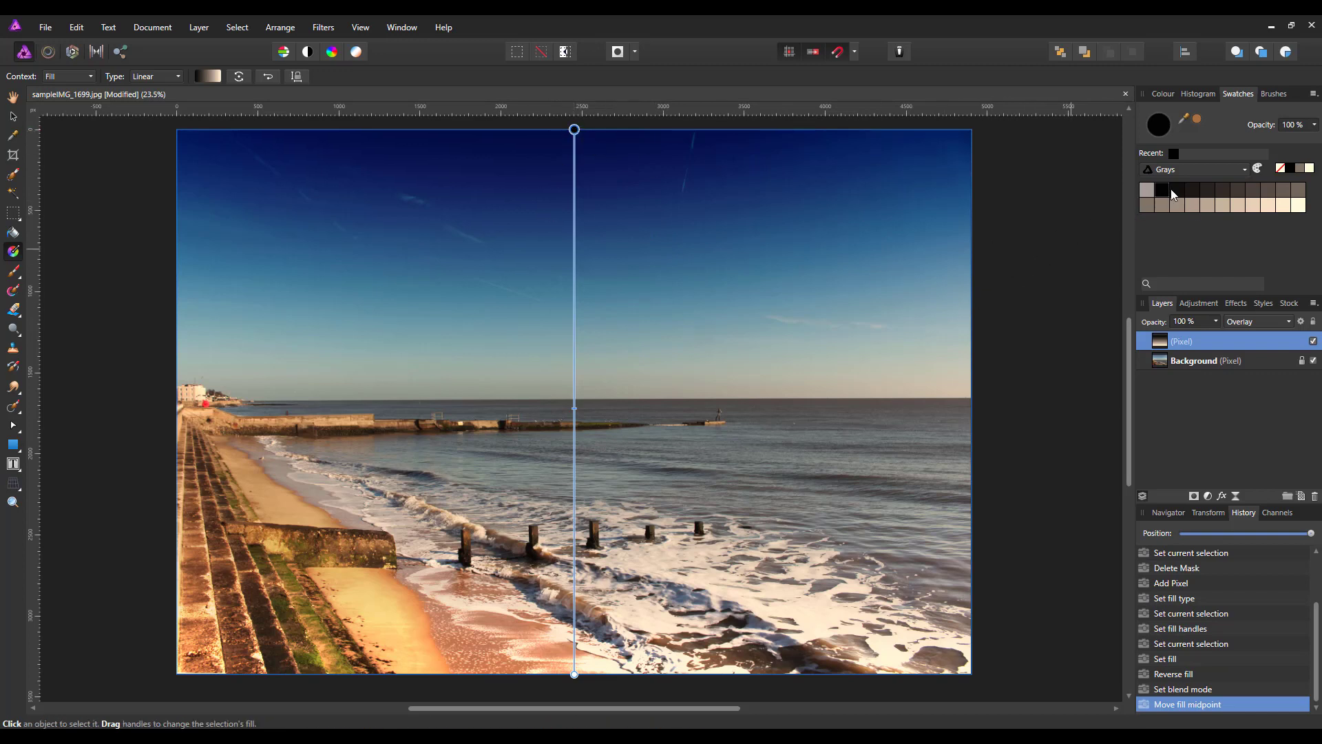
# Set the gradient's dark stop to Black 75% and its light stop to Black 25%
pyautogui.click(1239, 196)
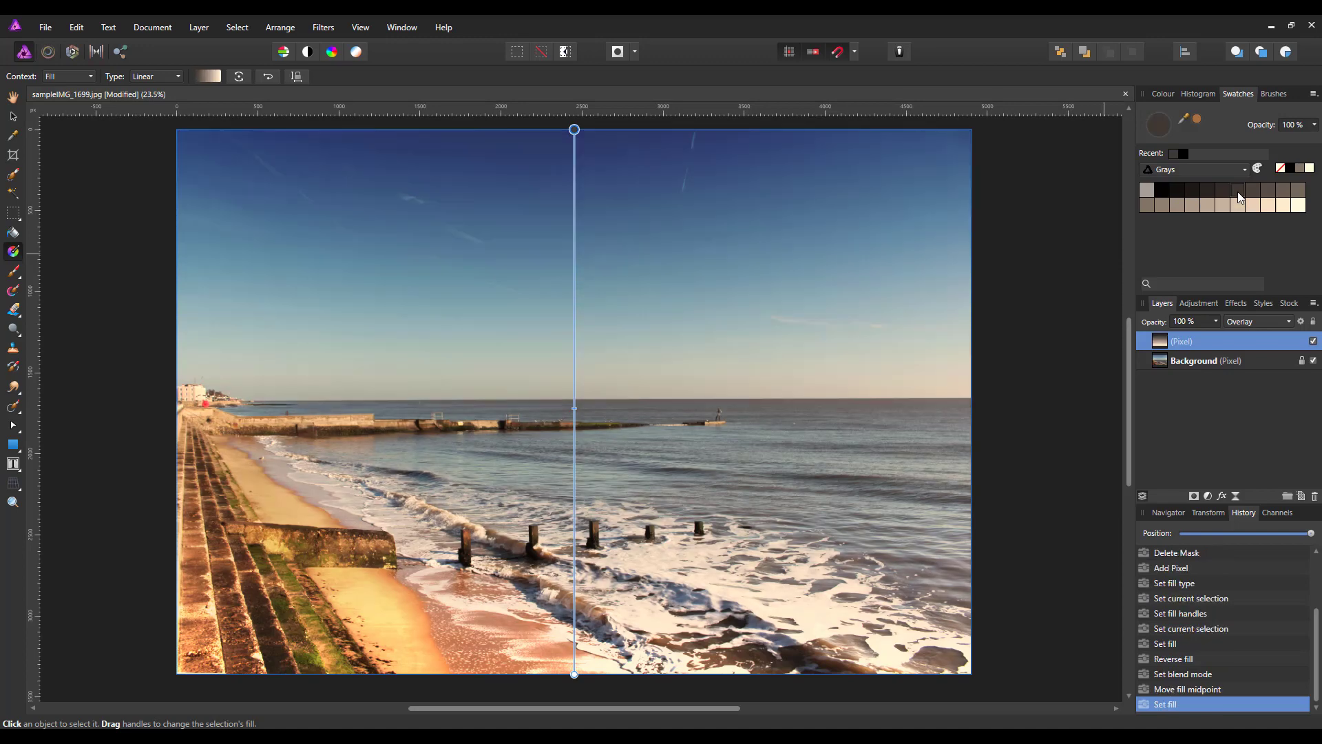
pyautogui.click(575, 676)
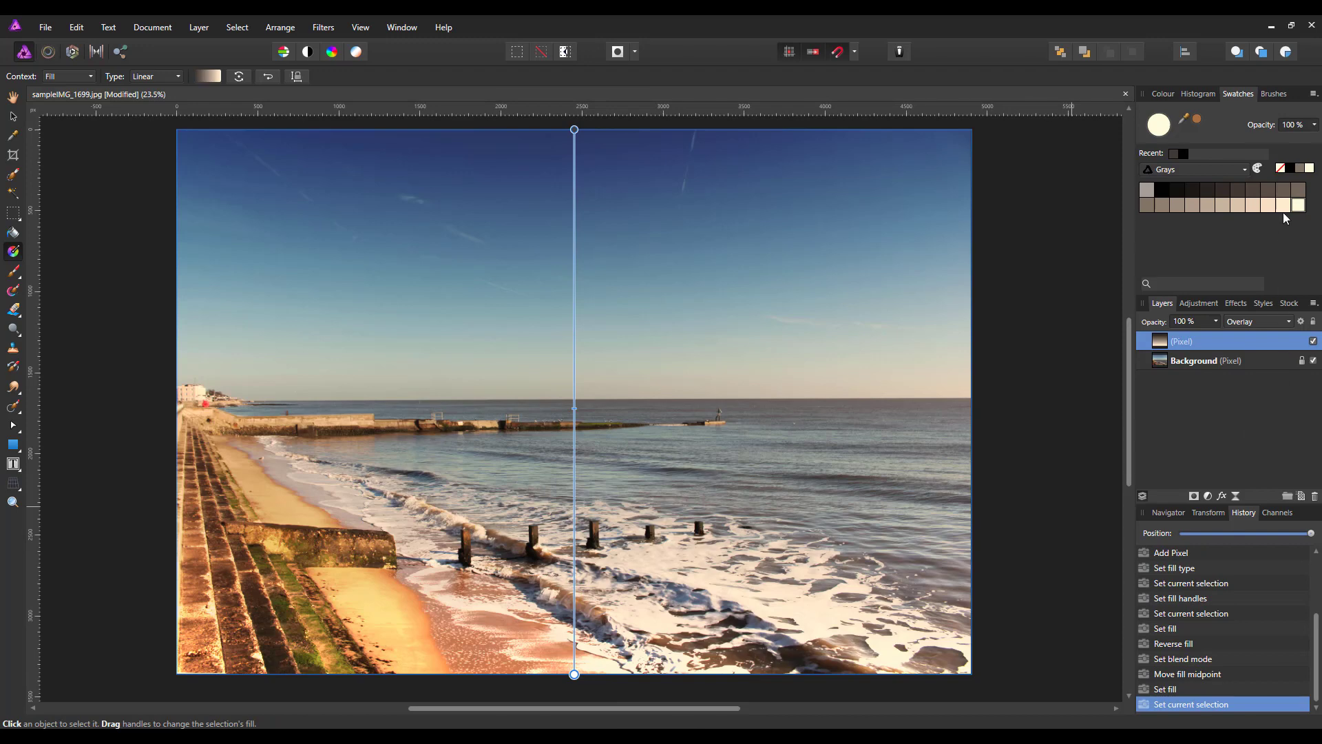
pyautogui.click(1226, 205)
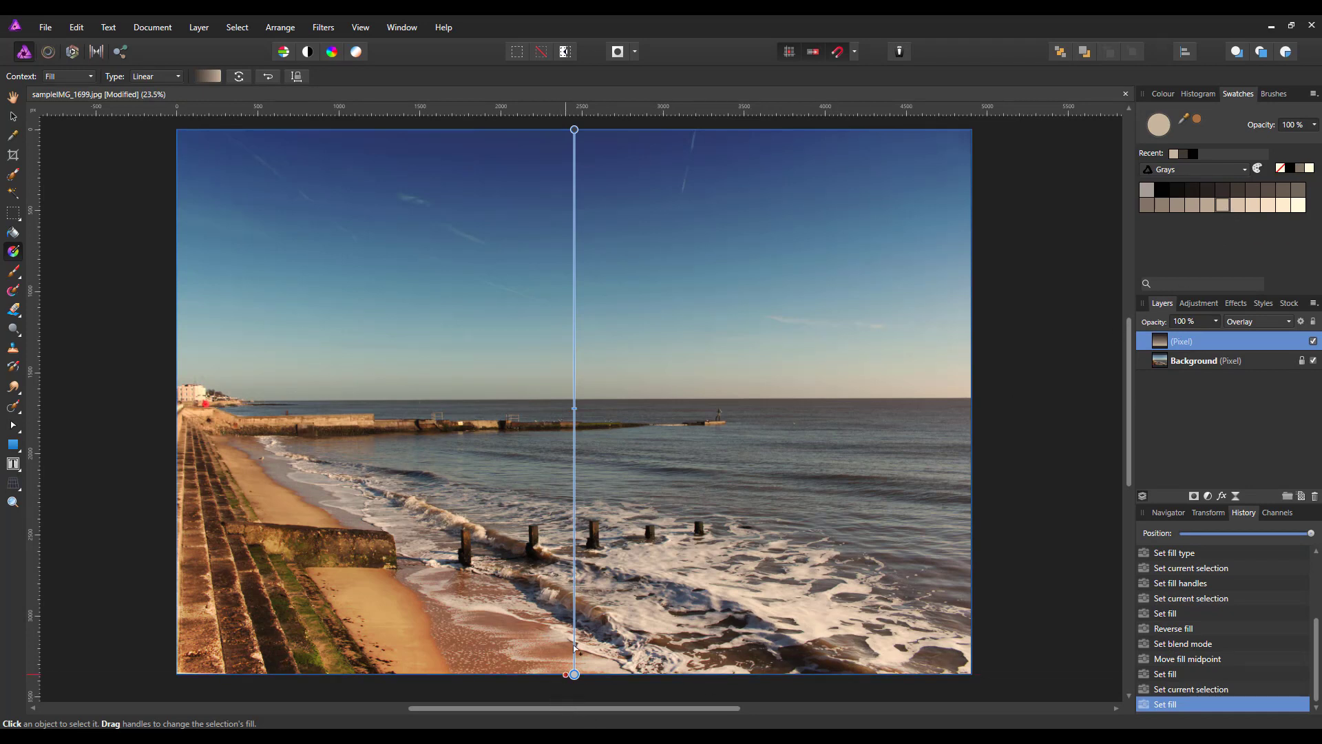
# Hide and re-show the Overlay gradient layer to compare against the original photo
pyautogui.click(1314, 341)
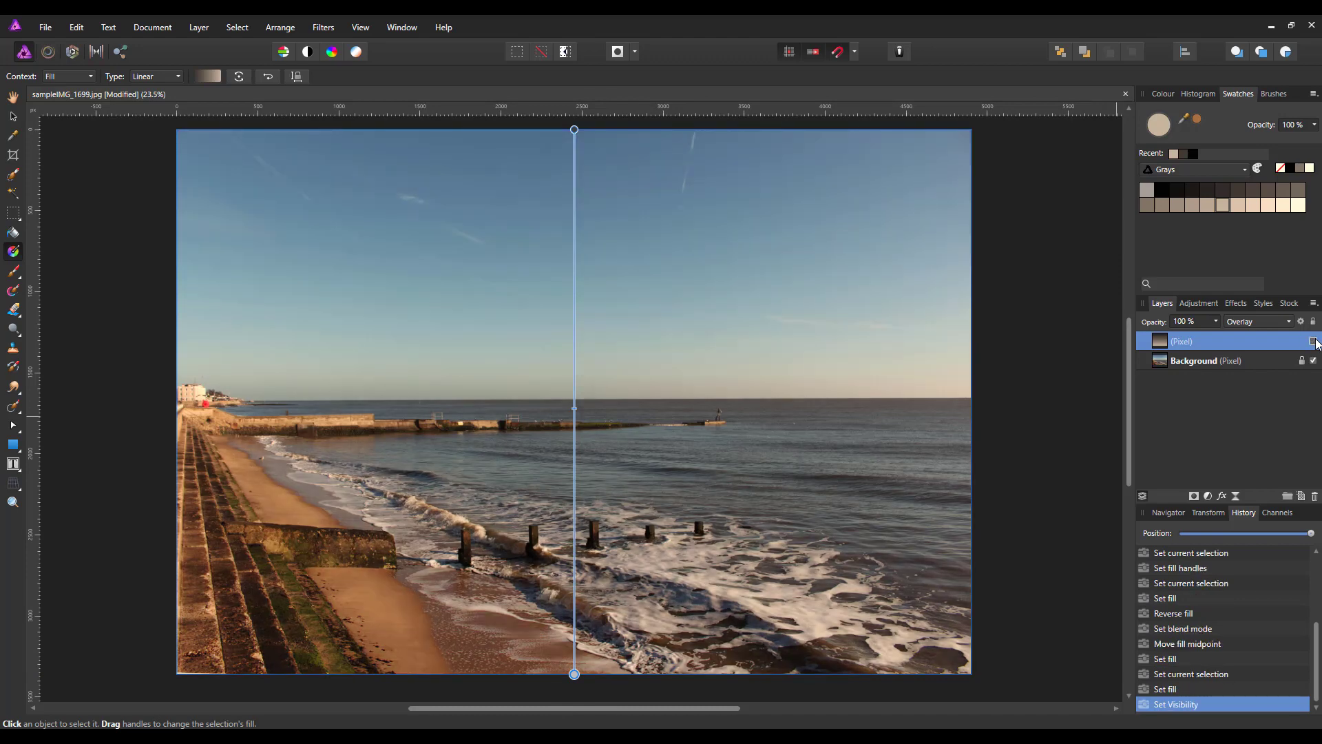
pyautogui.click(1314, 341)
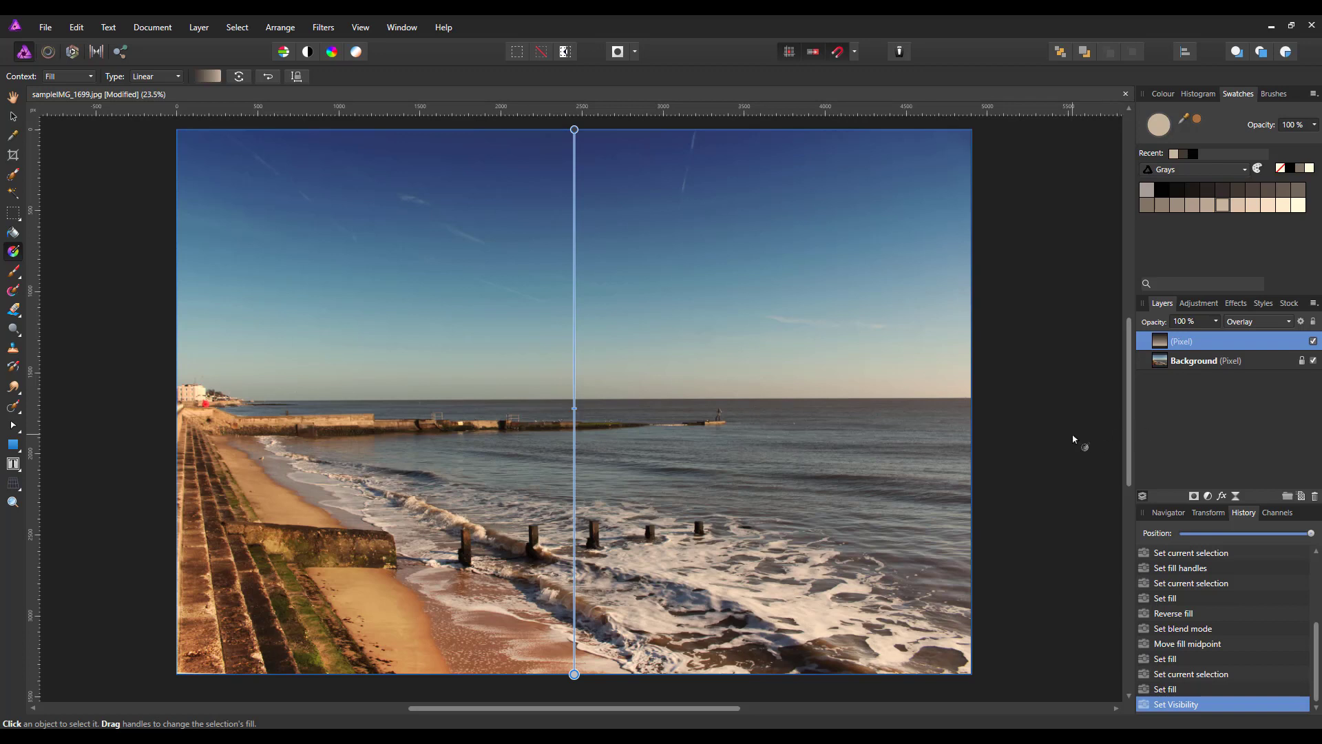
# Delete the gradient overlay layer and duplicate the Background layer
pyautogui.rightClick(1238, 341)
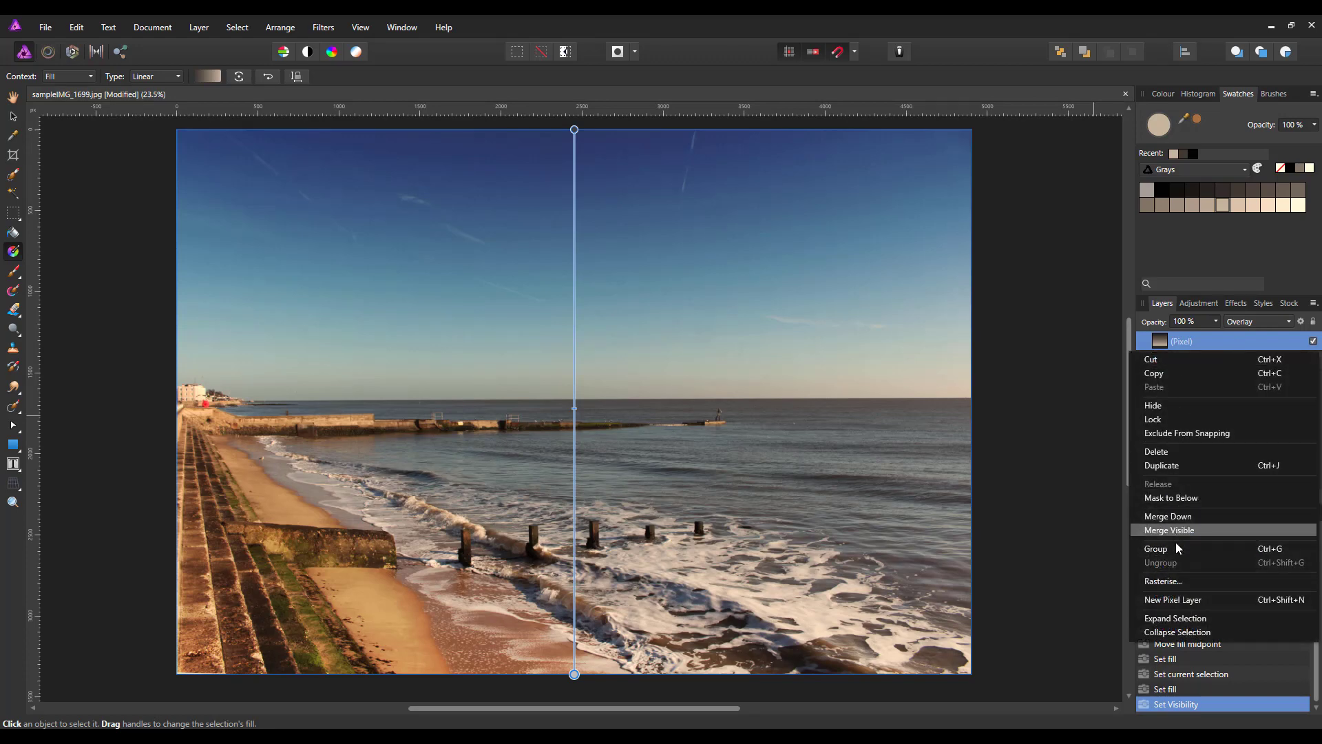
pyautogui.click(1161, 451)
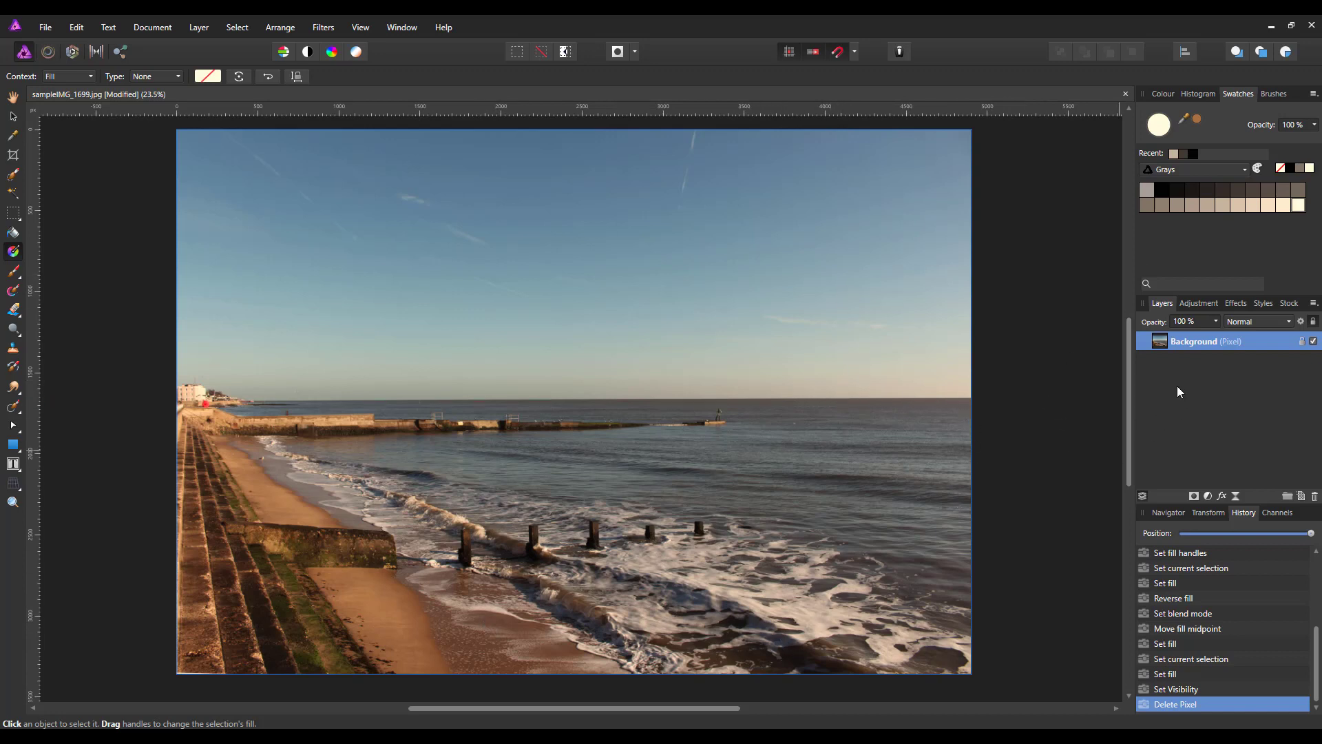
pyautogui.rightClick(1255, 340)
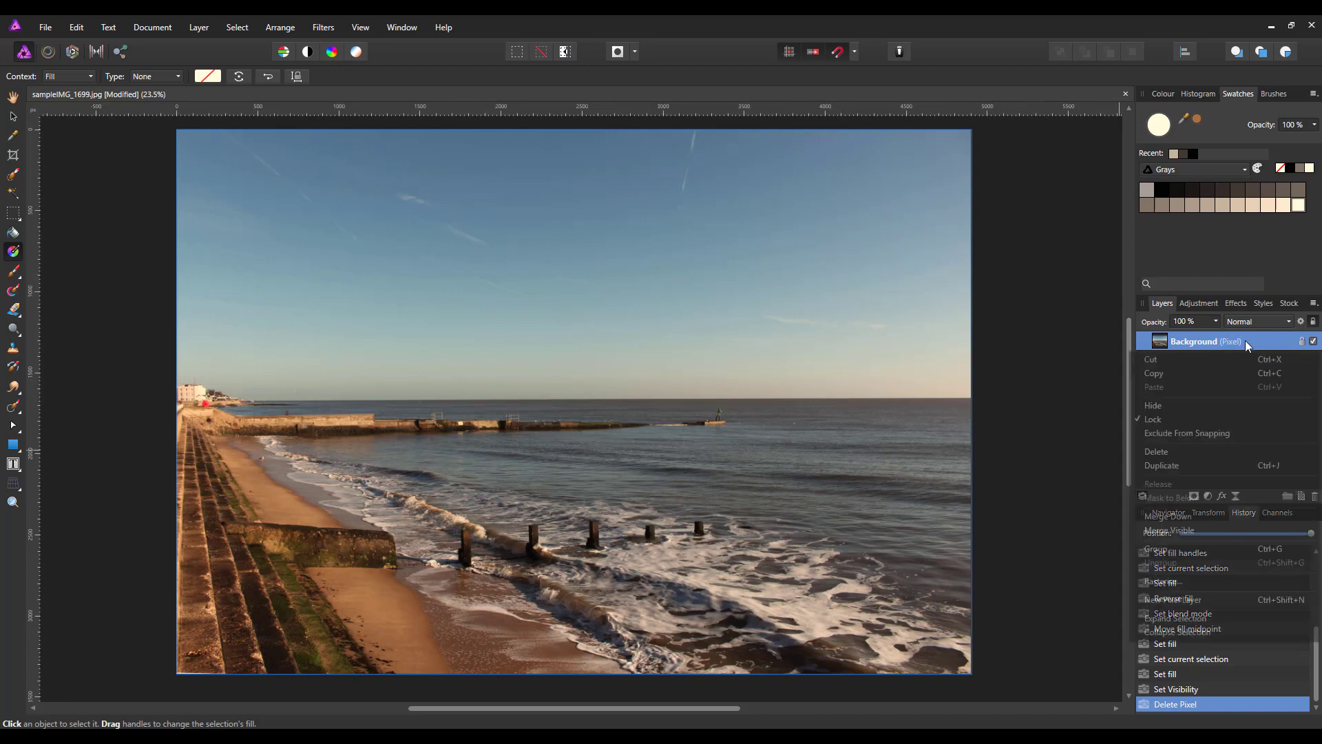
pyautogui.click(1158, 468)
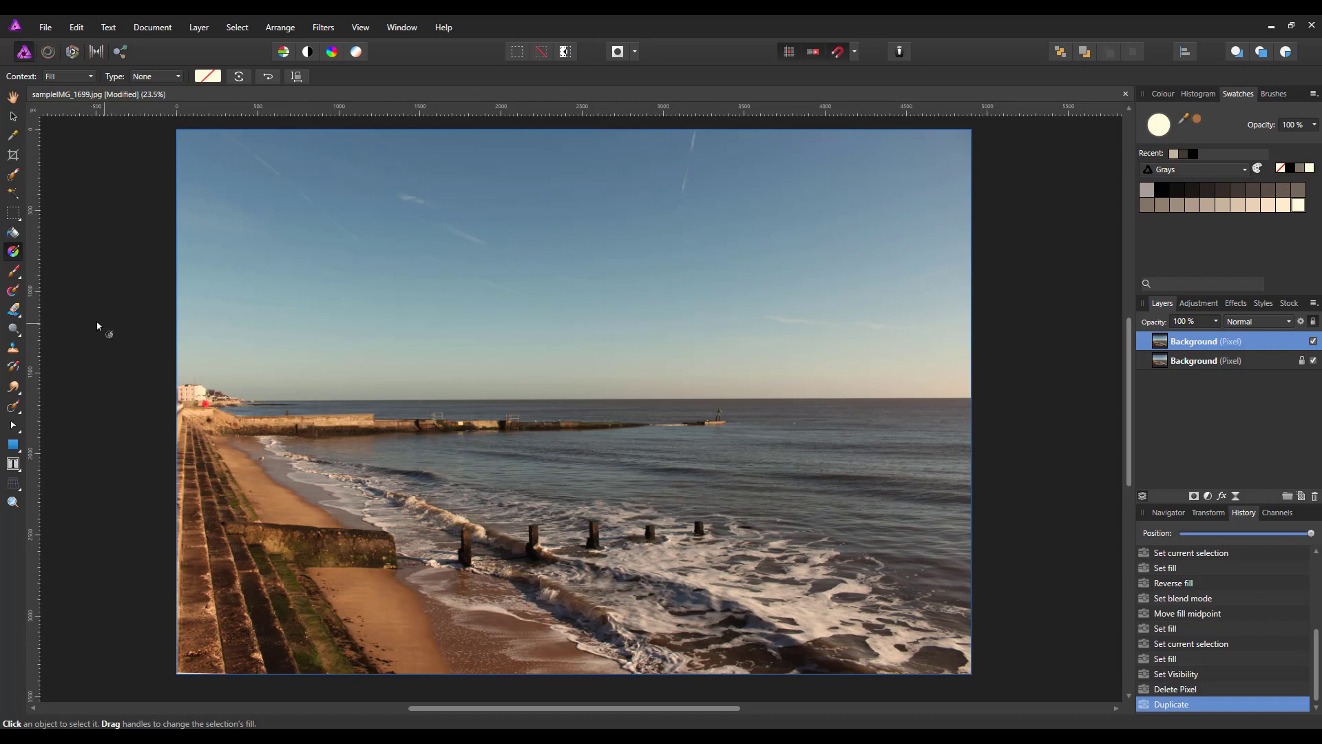
# Copy a rectangular selection of the photo's left portion to a new layer and hide the bottom Background layer
pyautogui.click(13, 213)
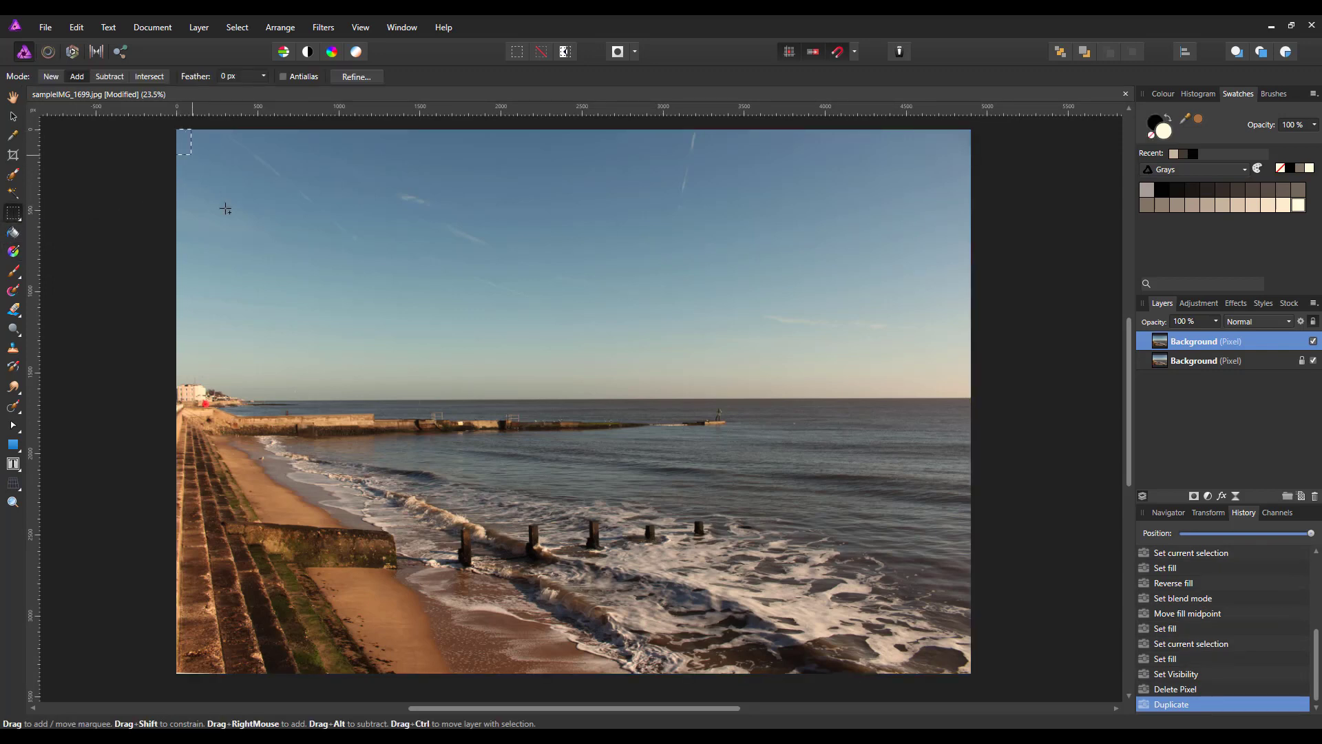
pyautogui.moveTo(246, 240); pyautogui.dragTo(762, 675)
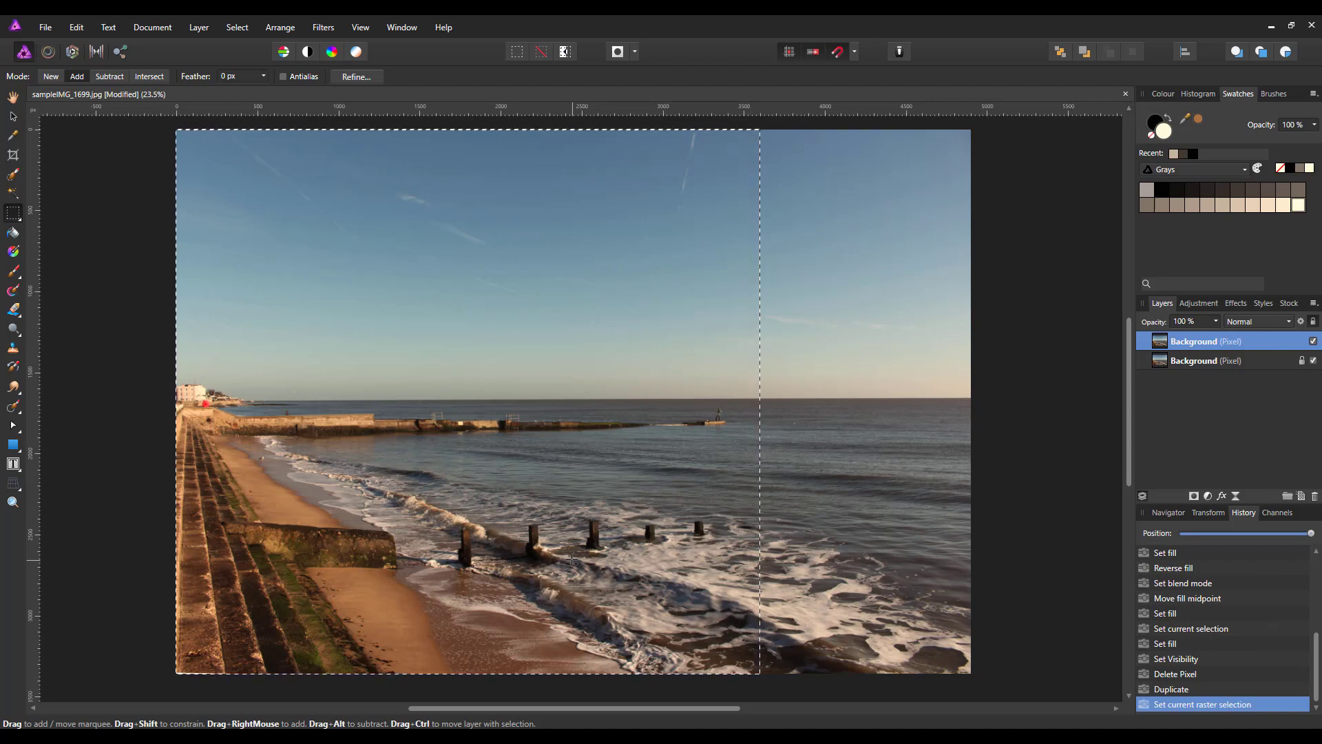
pyautogui.hotkey('ctrl', 'j')
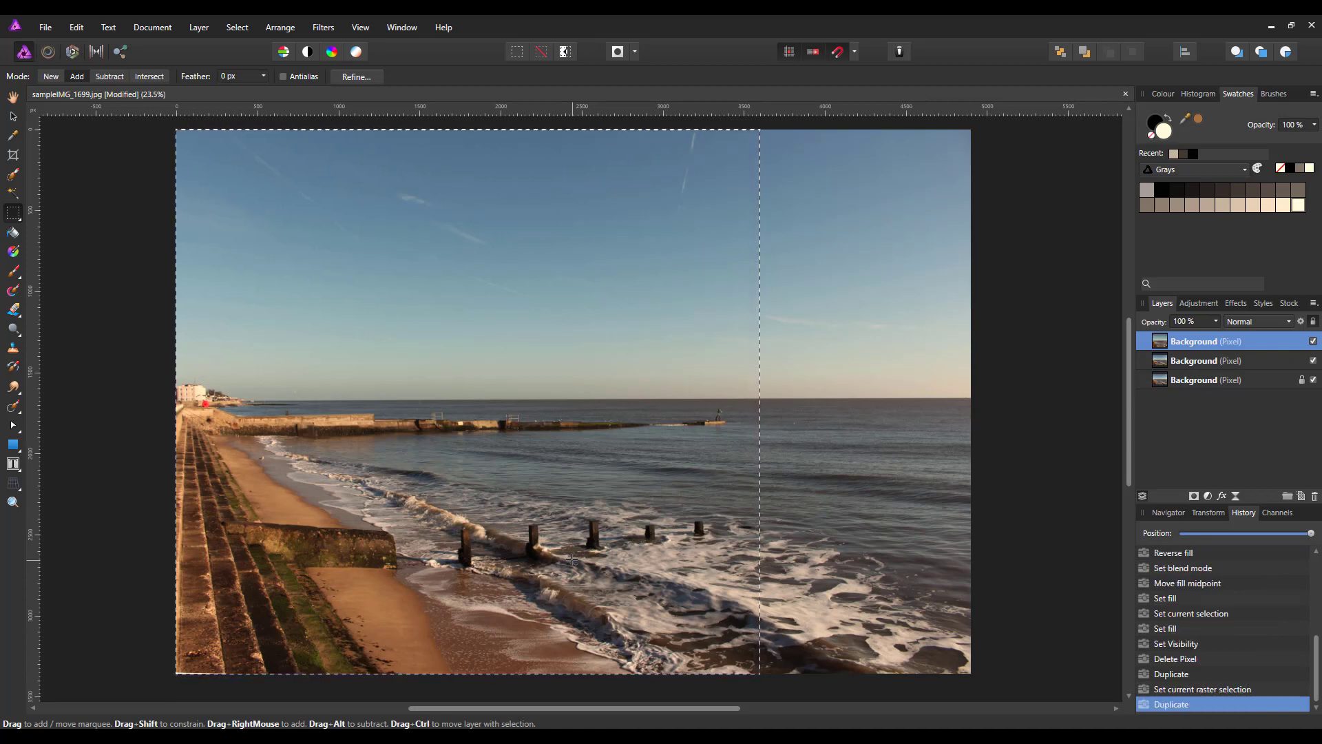
pyautogui.click(1286, 360)
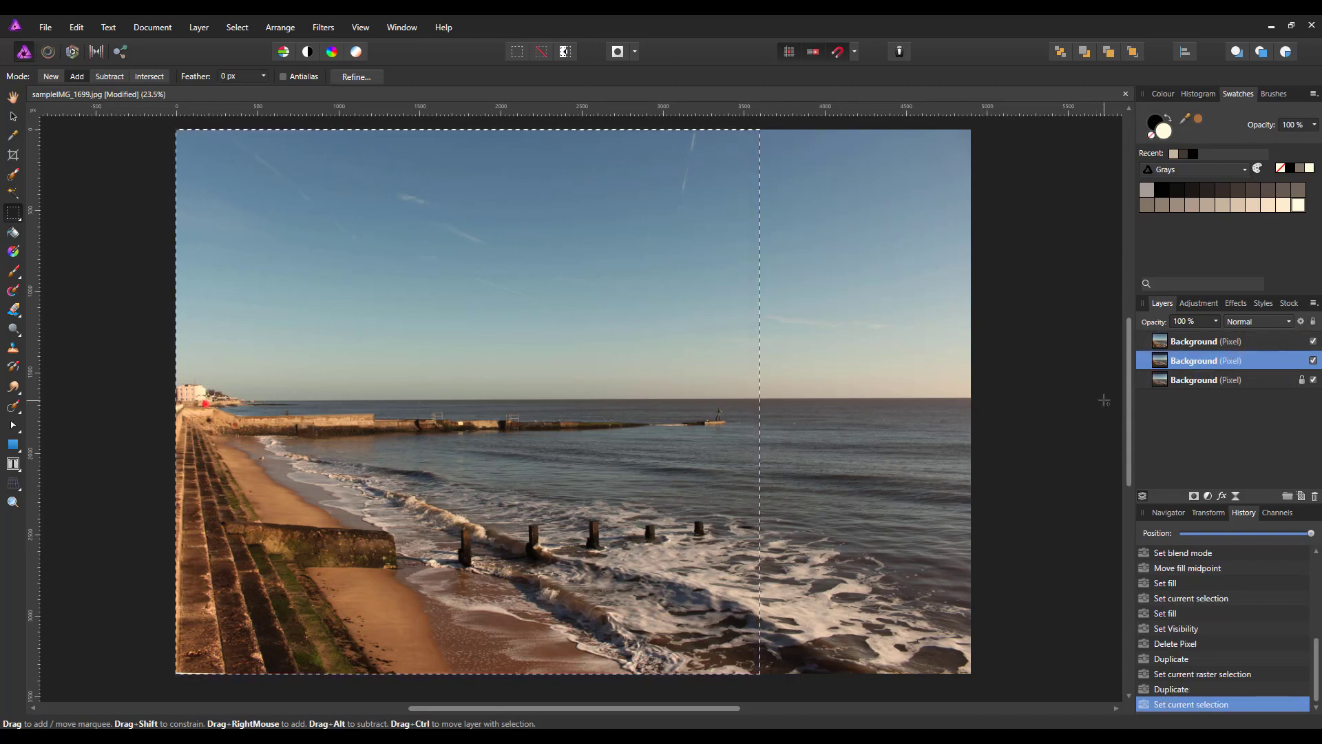
pyautogui.hotkey('ctrl', 'd')
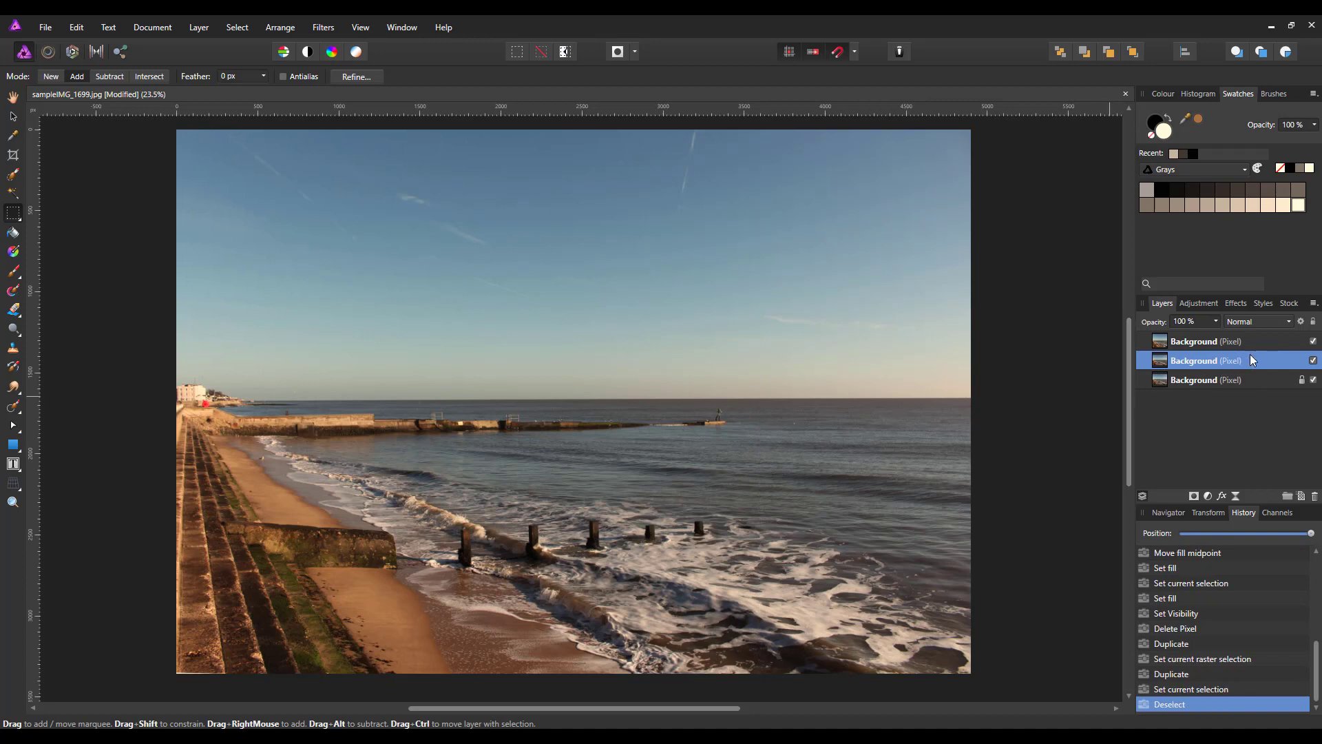
pyautogui.click(1313, 380)
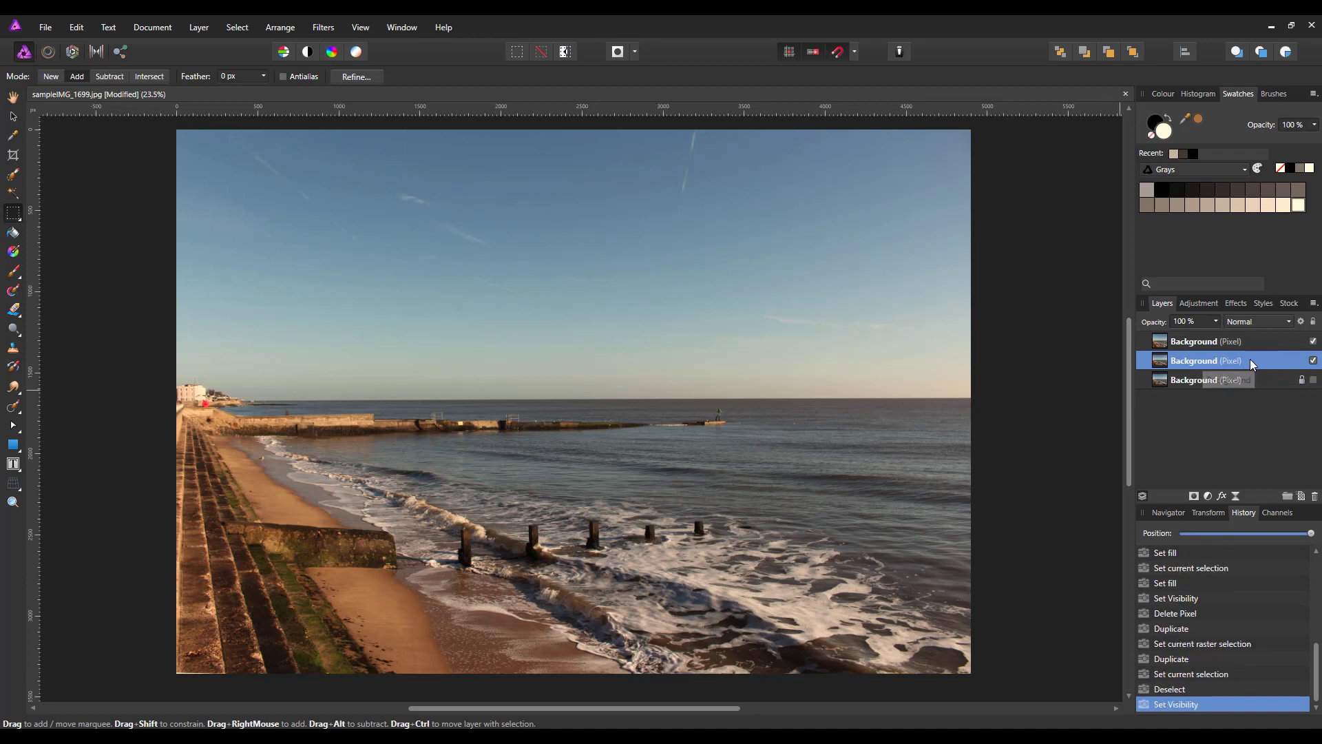
# Flood-fill the middle layer's right-side areas black, using 100% tolerance to catch leftover specks
pyautogui.click(13, 234)
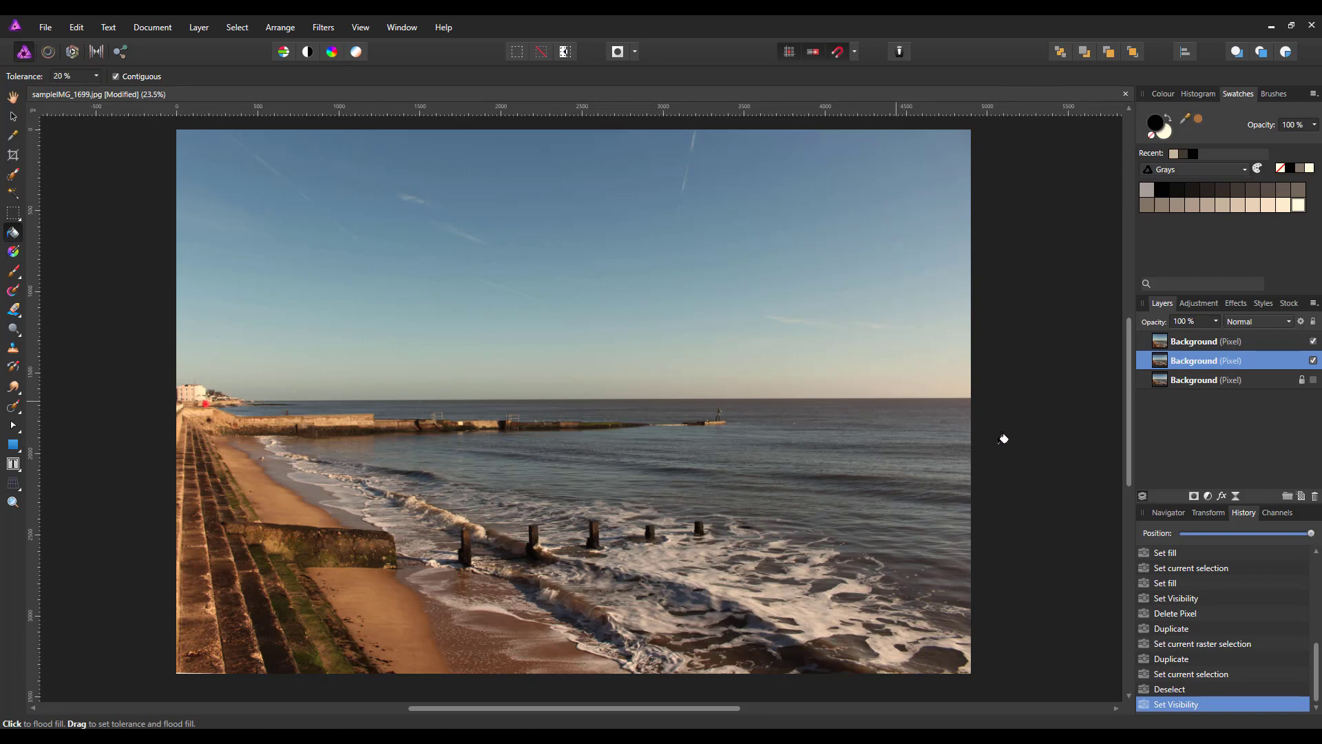
pyautogui.click(980, 429)
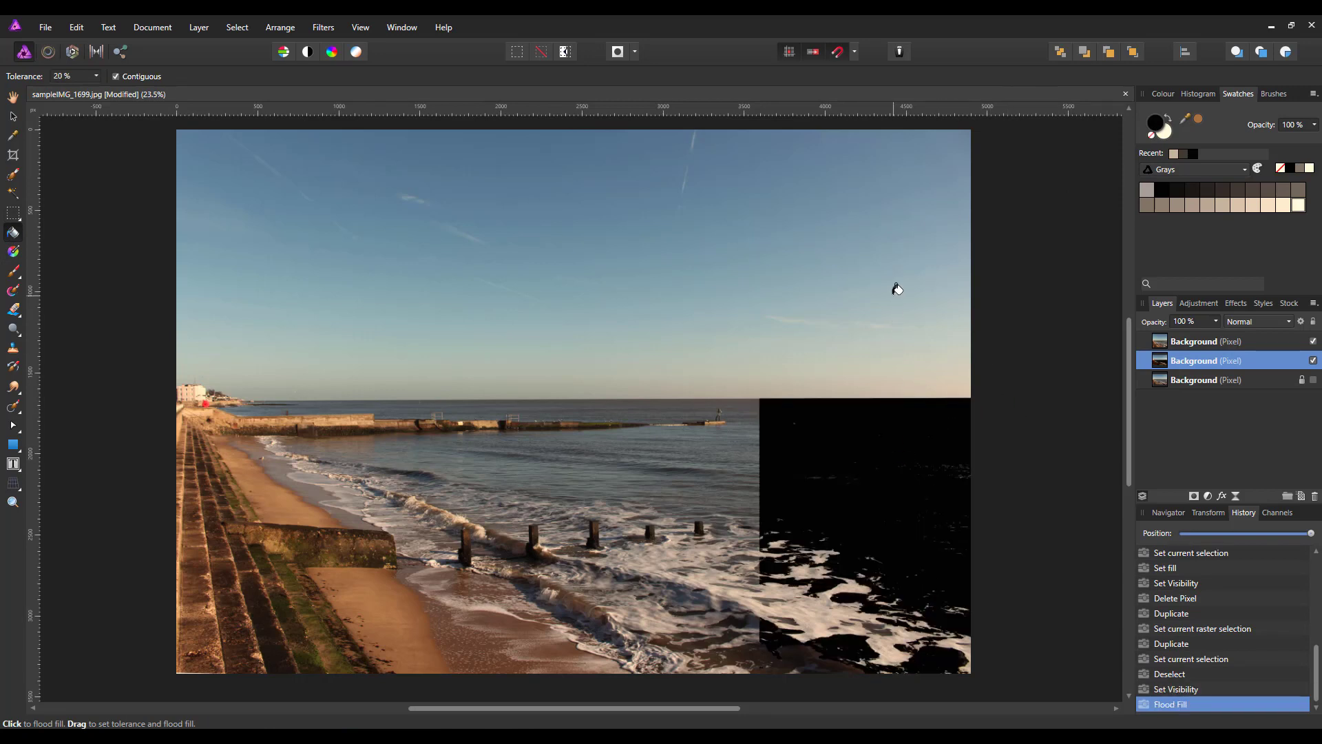
pyautogui.click(987, 487)
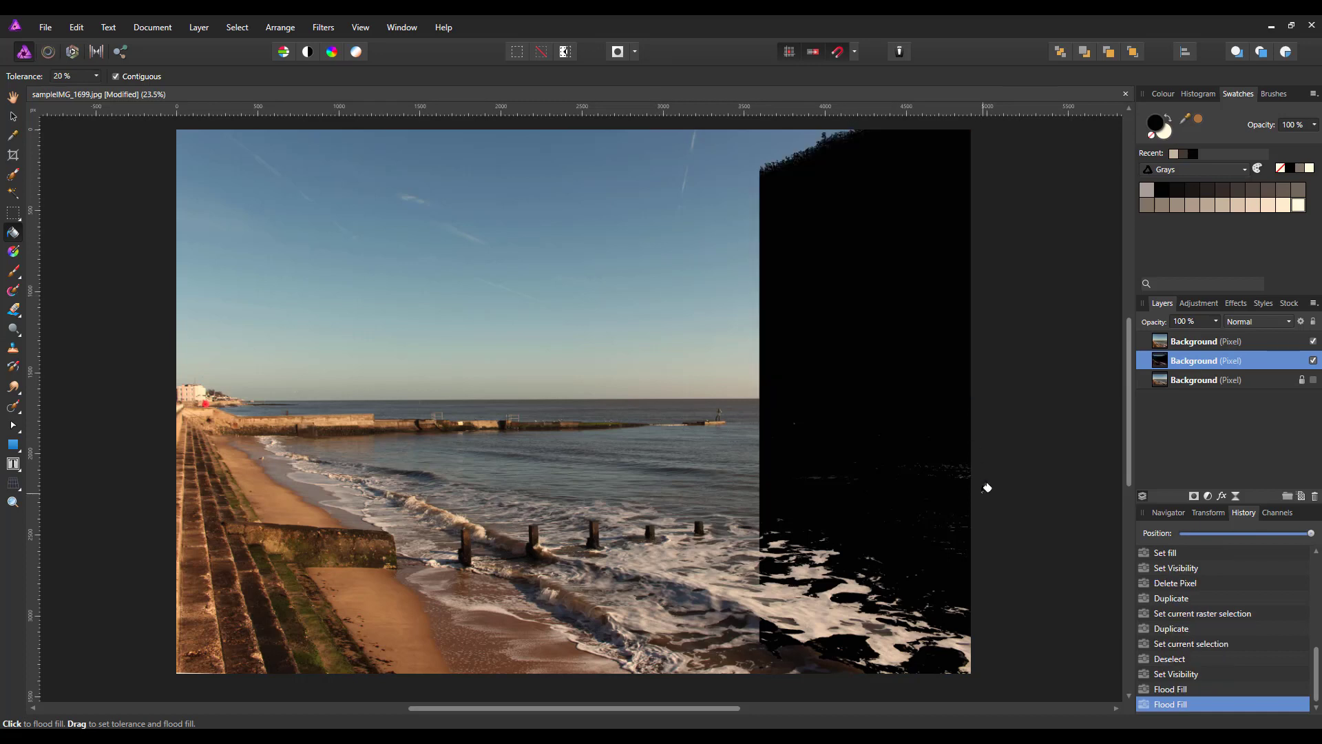
pyautogui.click(859, 203)
pyautogui.click(96, 76)
pyautogui.moveTo(97, 90); pyautogui.dragTo(177, 90)
pyautogui.click(859, 217)
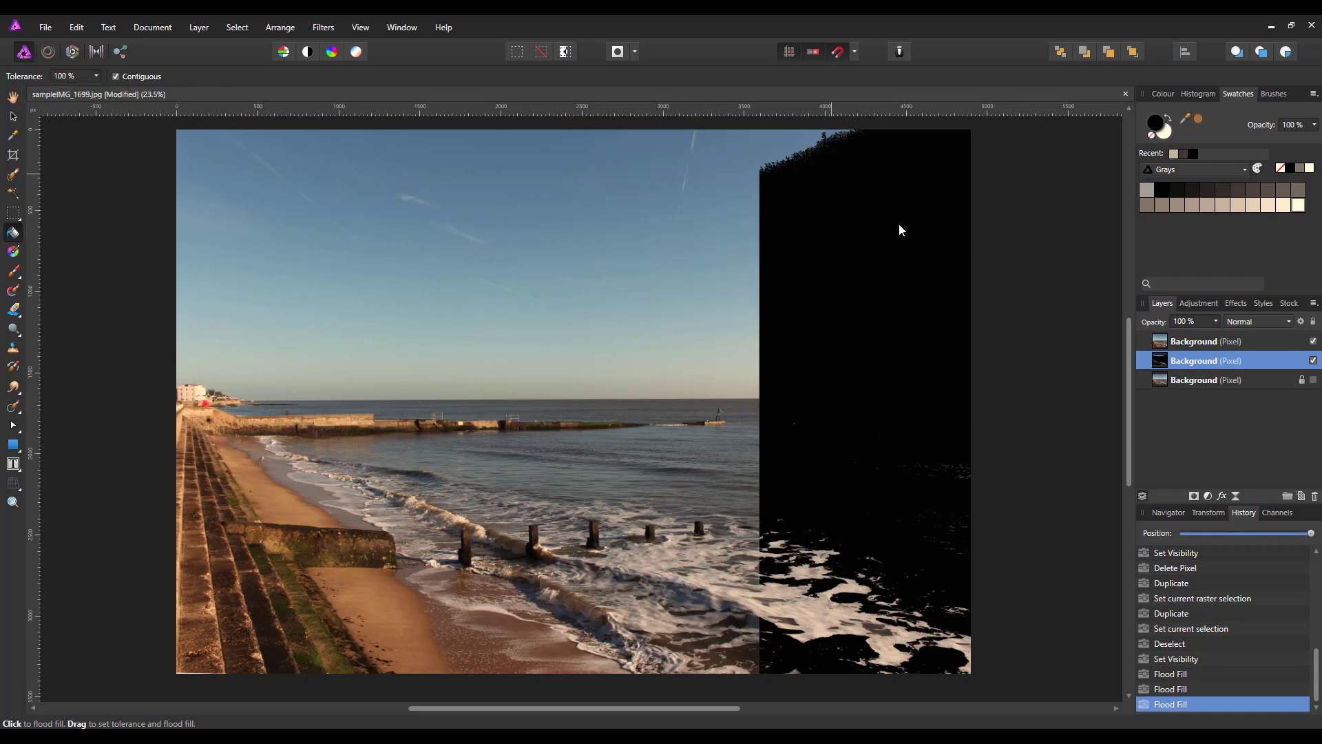
pyautogui.click(817, 140)
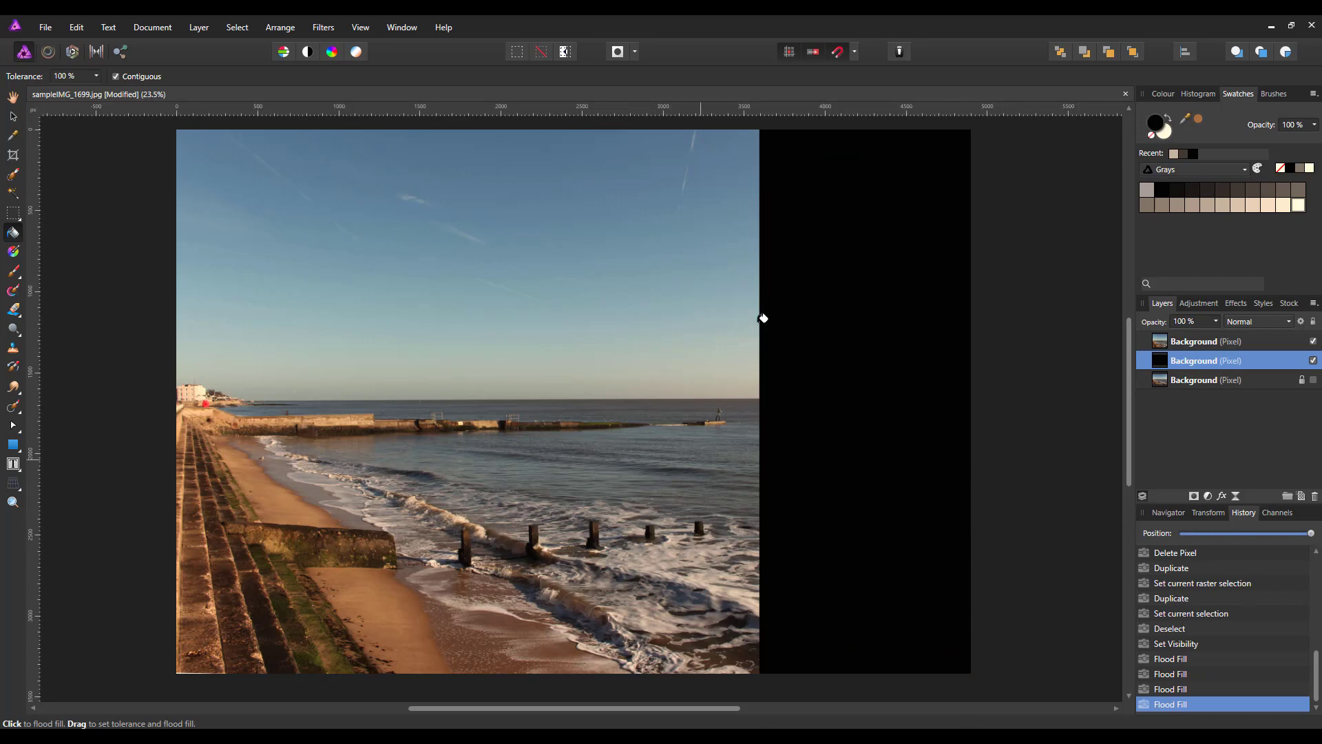
# Draw a text frame over the black strip and insert 36 pt filler text
pyautogui.click(13, 463)
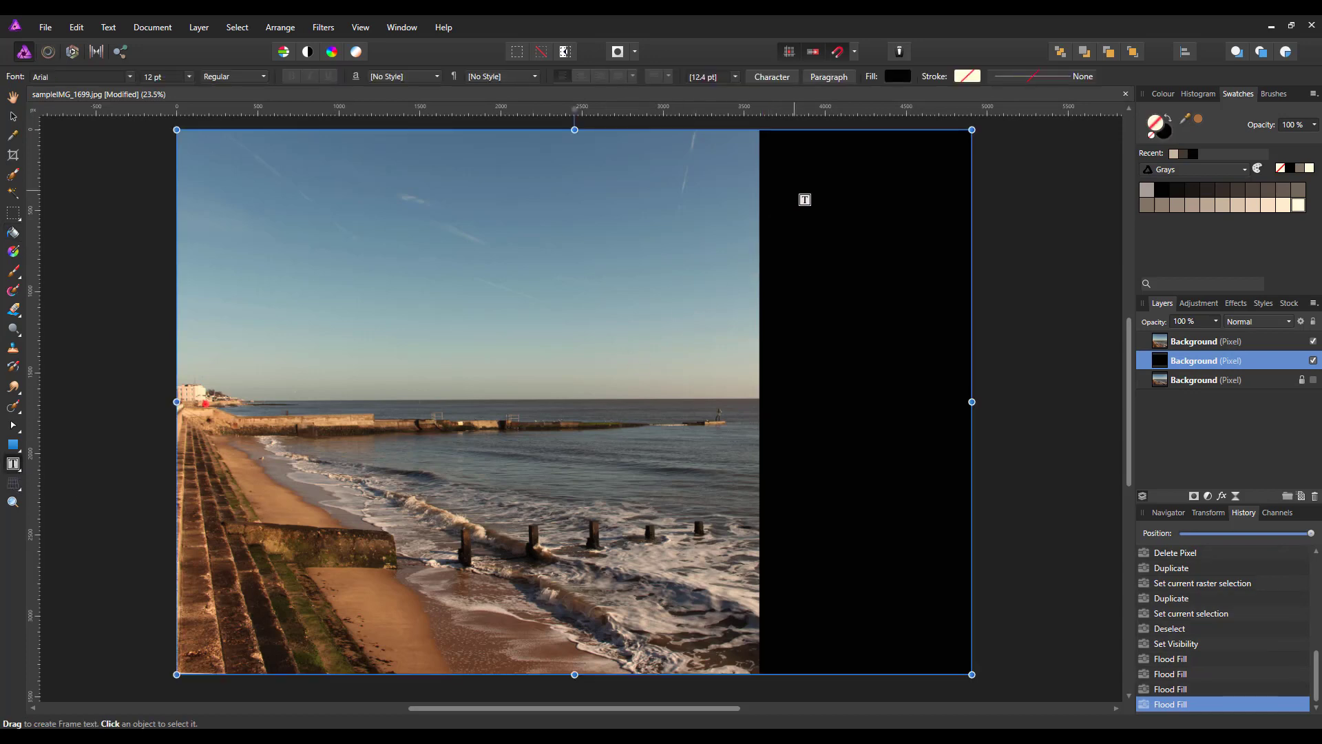
pyautogui.moveTo(792, 187); pyautogui.dragTo(963, 620)
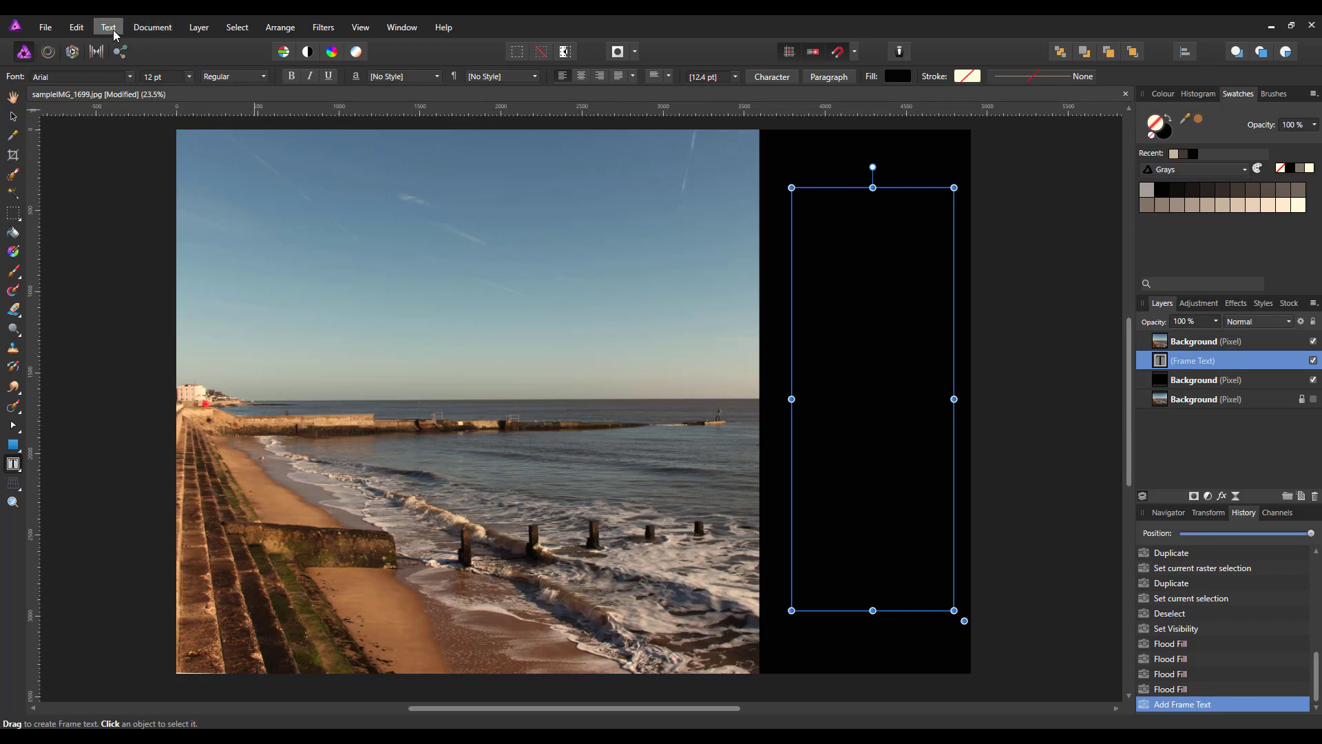
pyautogui.click(185, 79)
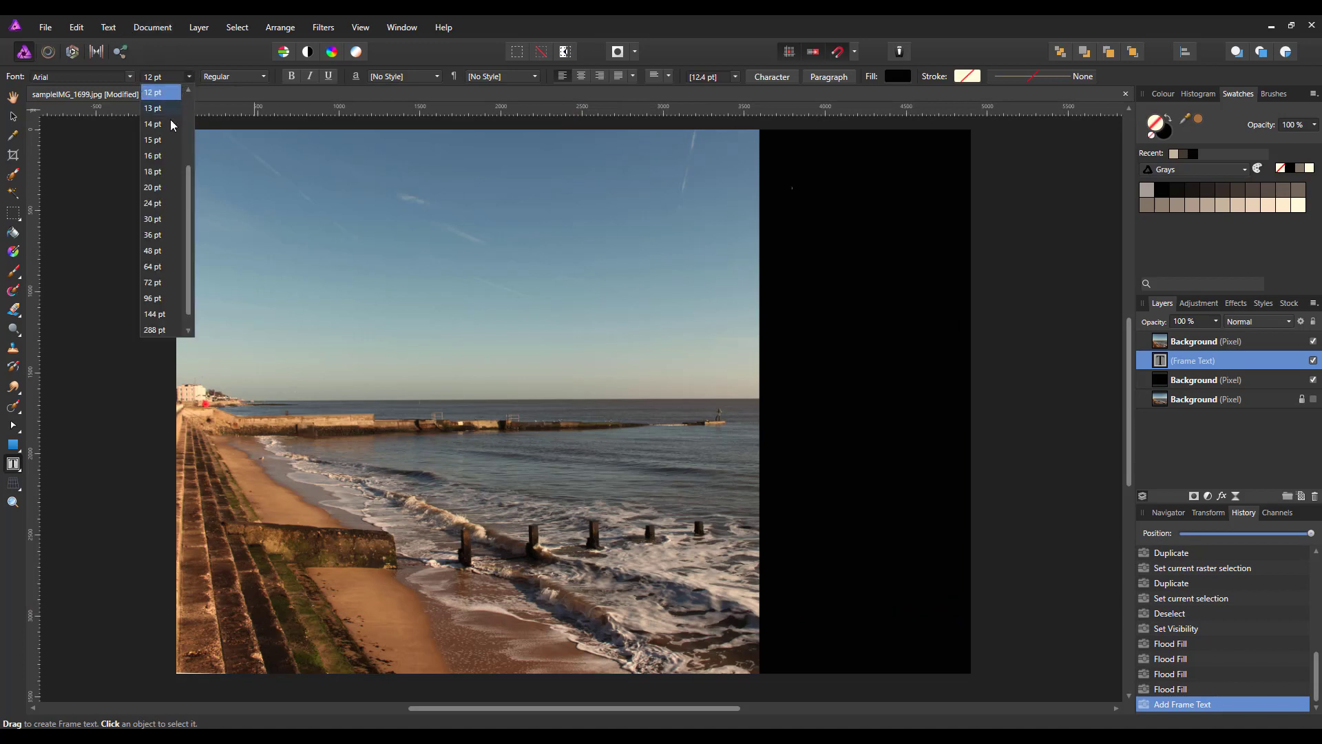
pyautogui.click(153, 235)
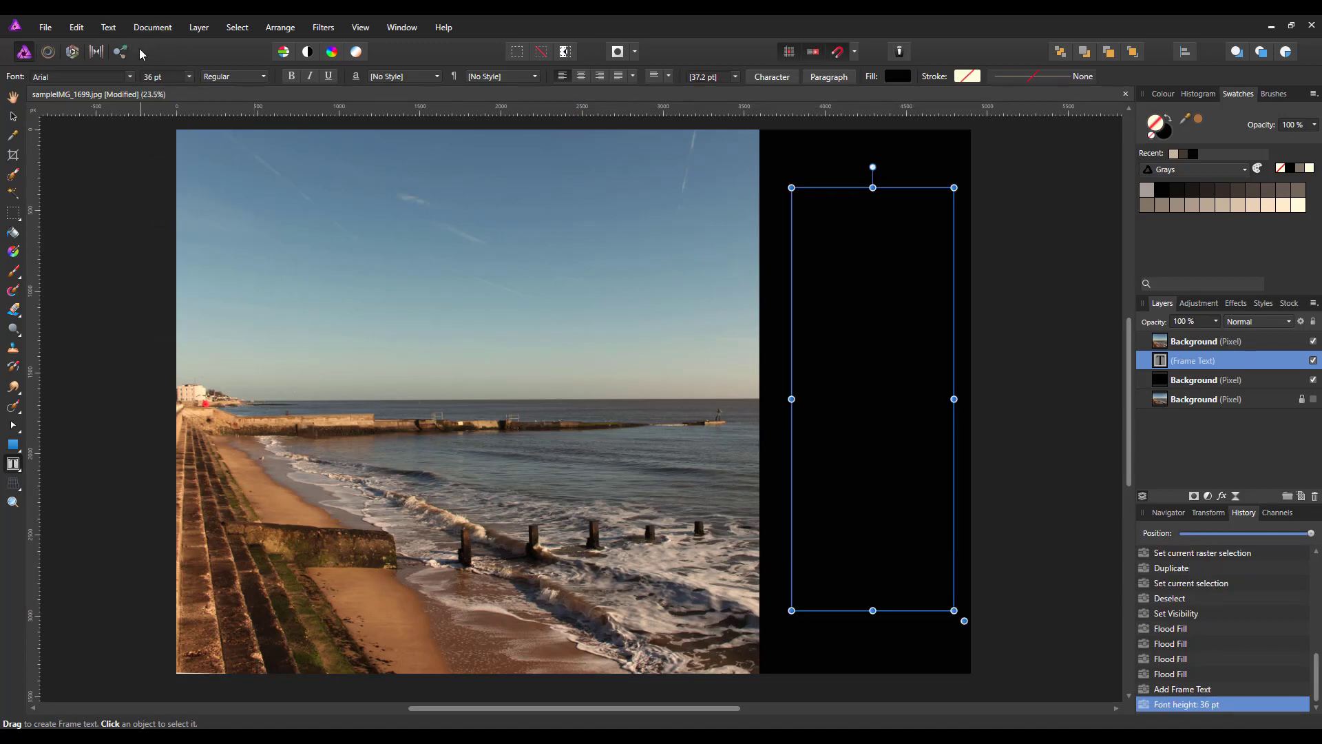
pyautogui.click(109, 27)
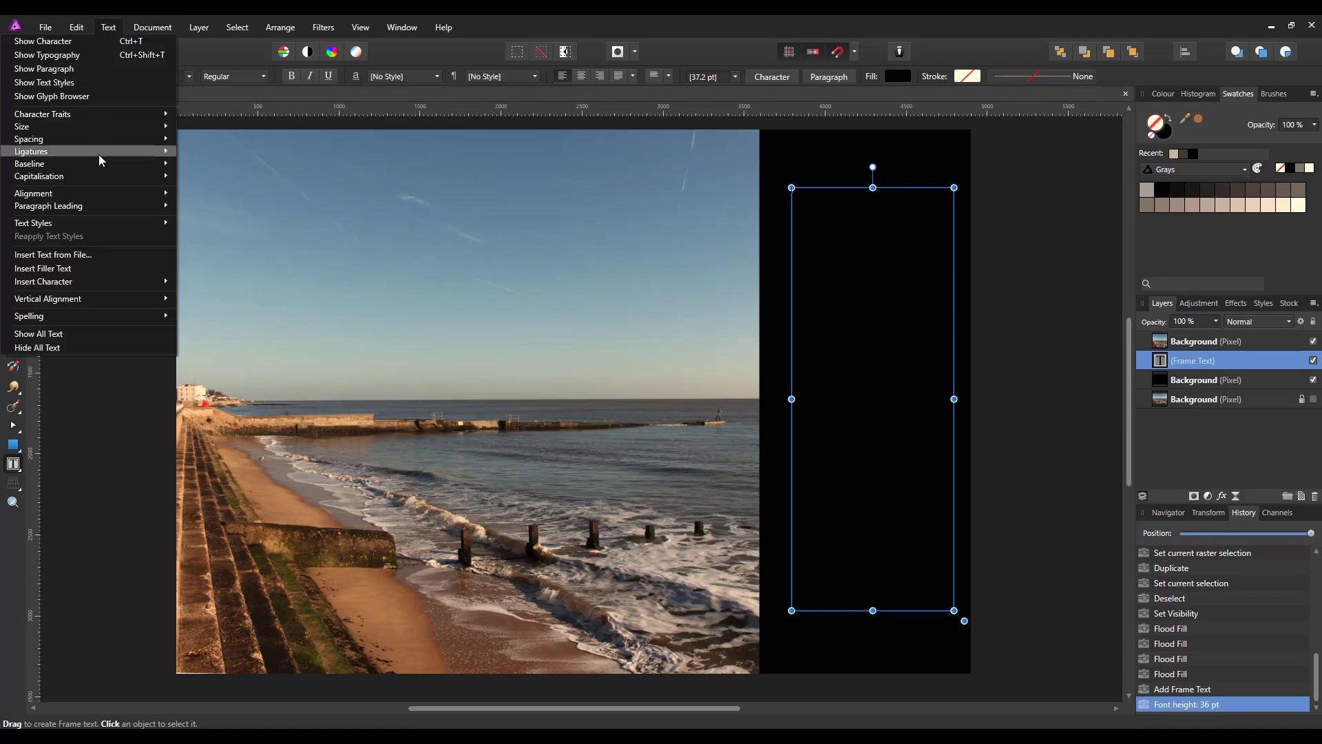
pyautogui.click(69, 269)
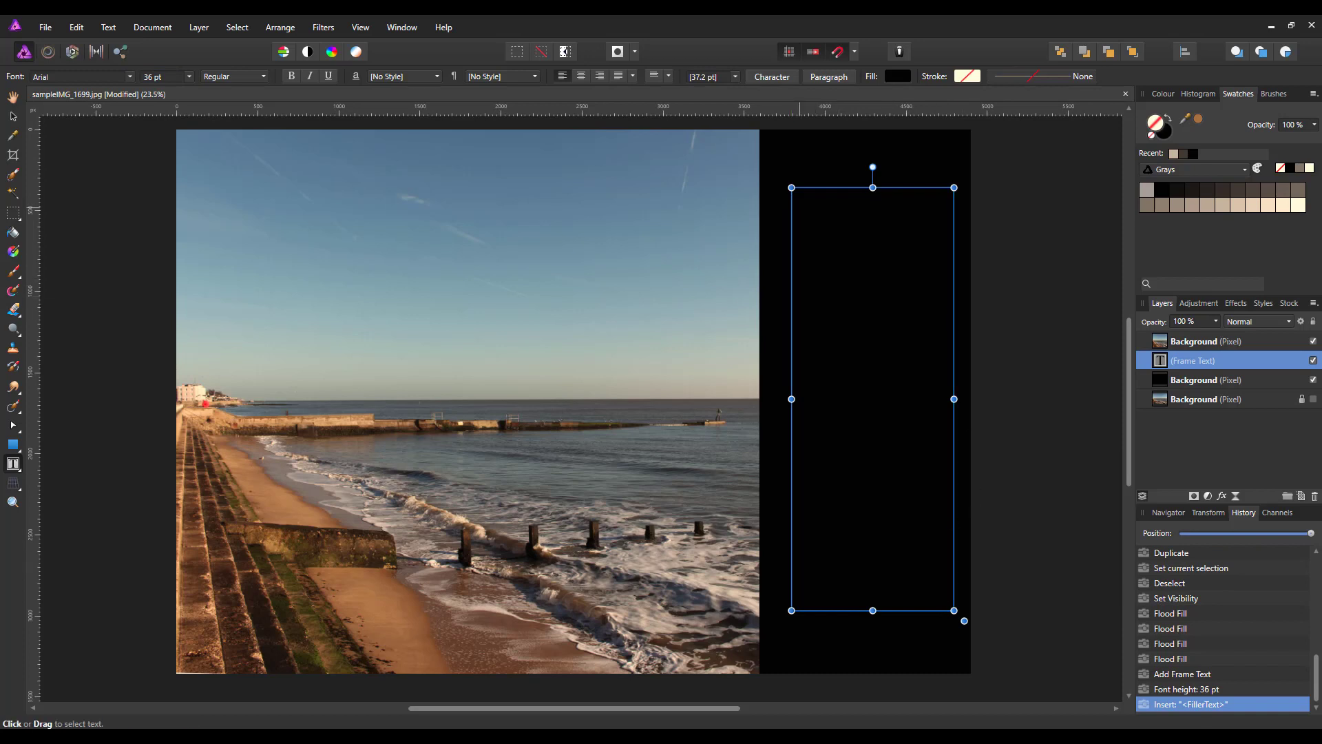
# Make all the filler text cream, 144 pt and centre-aligned
pyautogui.hotkey('ctrl', 'a')
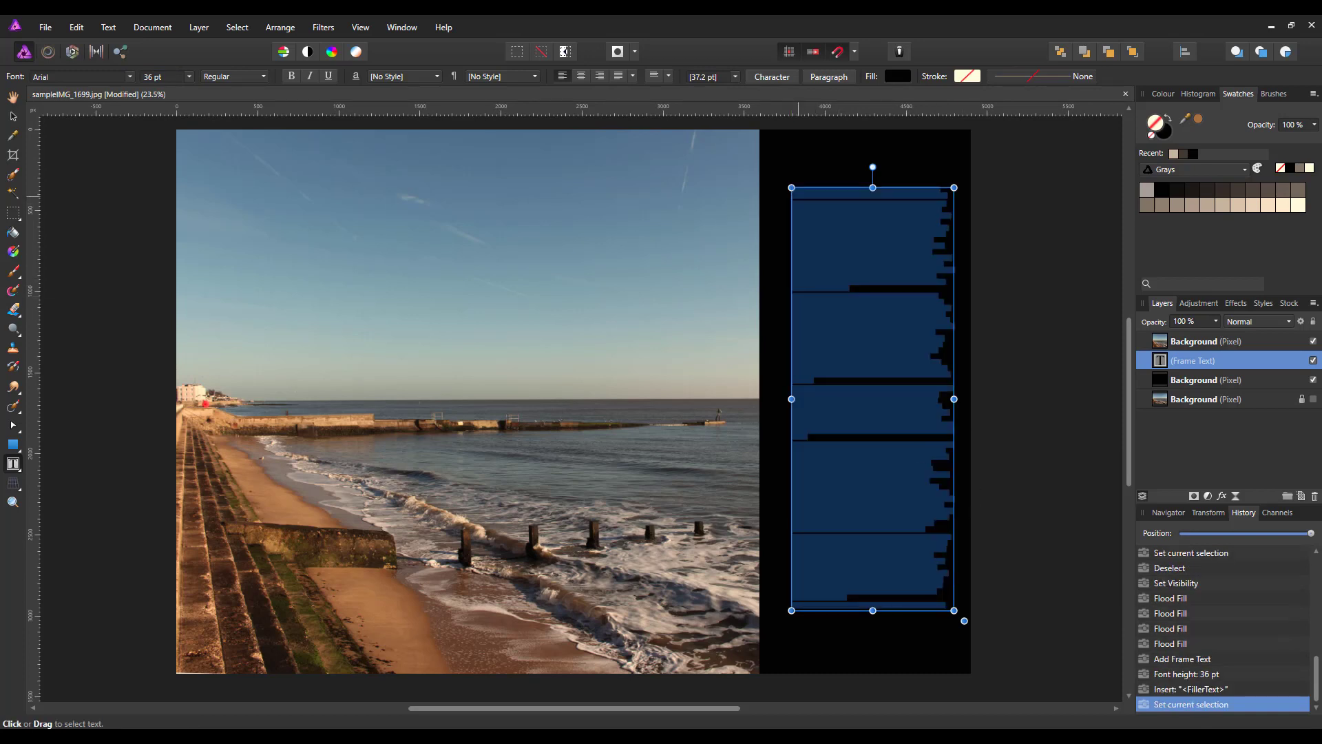
pyautogui.click(1300, 205)
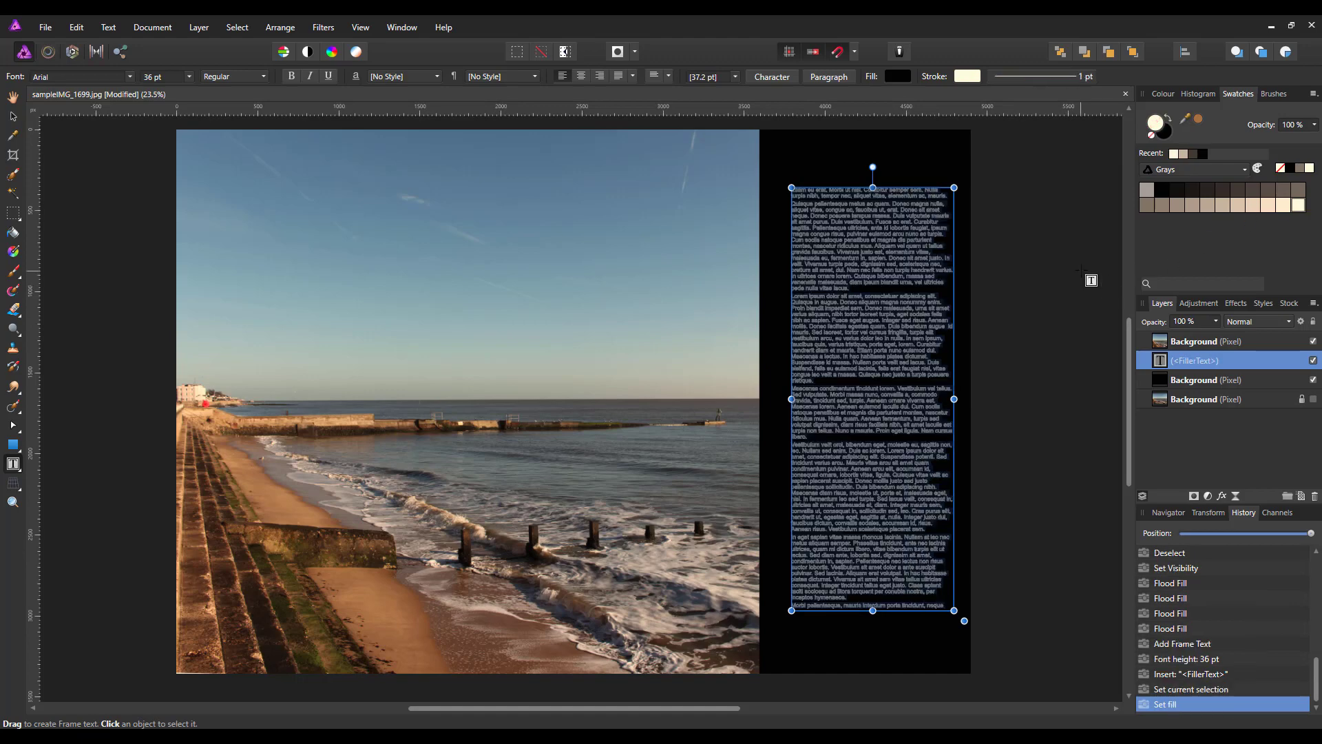
pyautogui.click(188, 76)
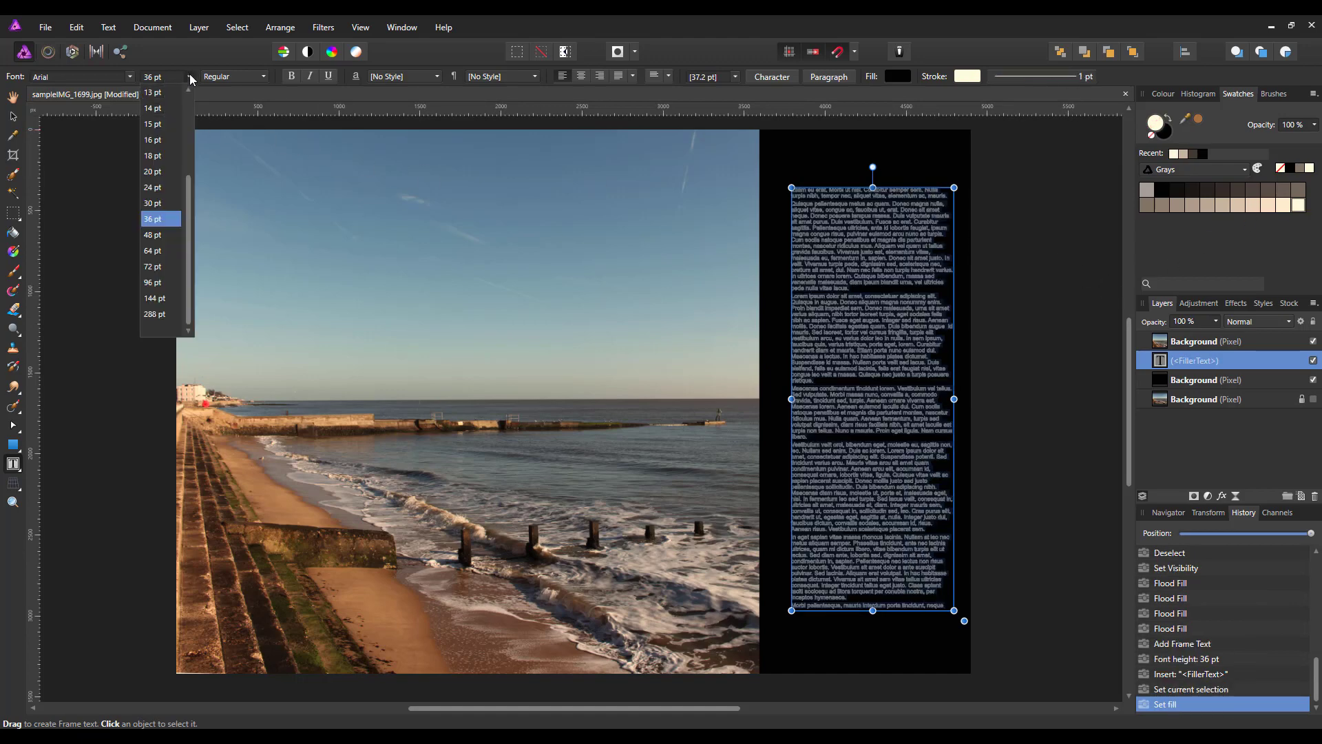
pyautogui.click(160, 297)
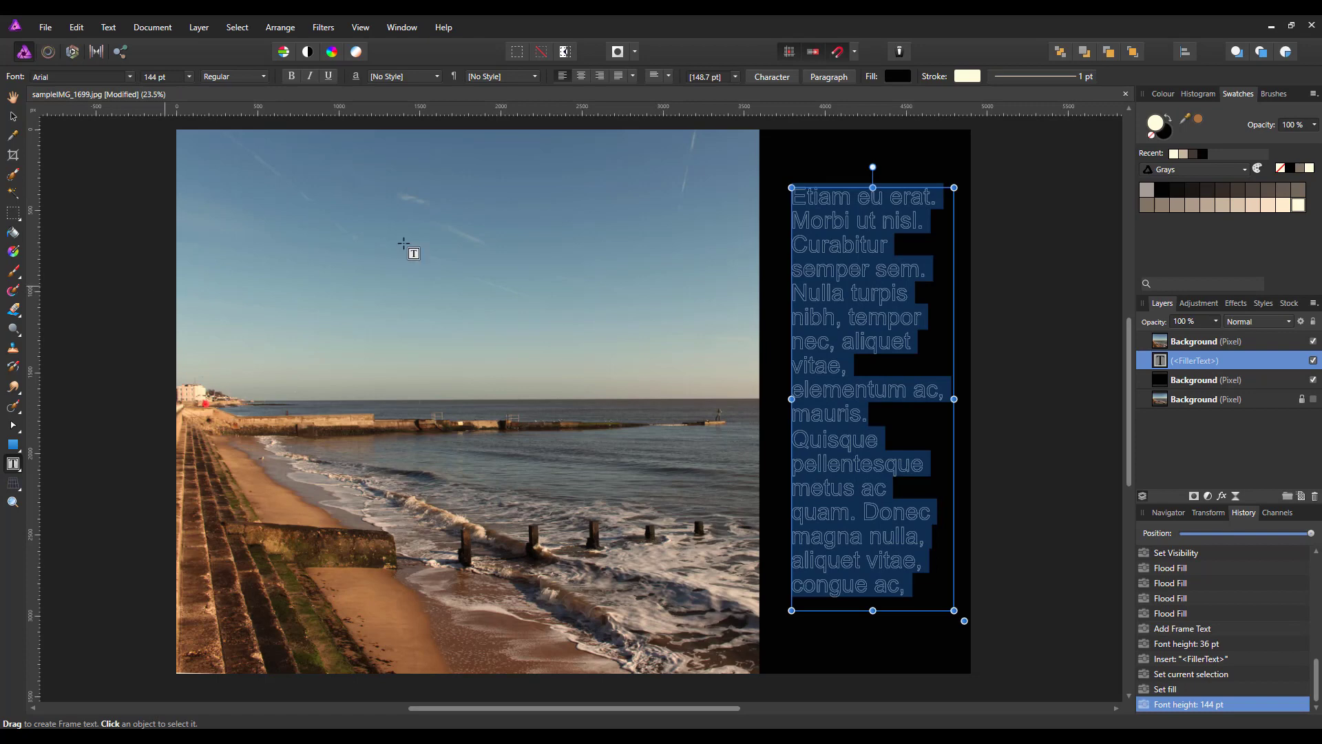
pyautogui.click(585, 77)
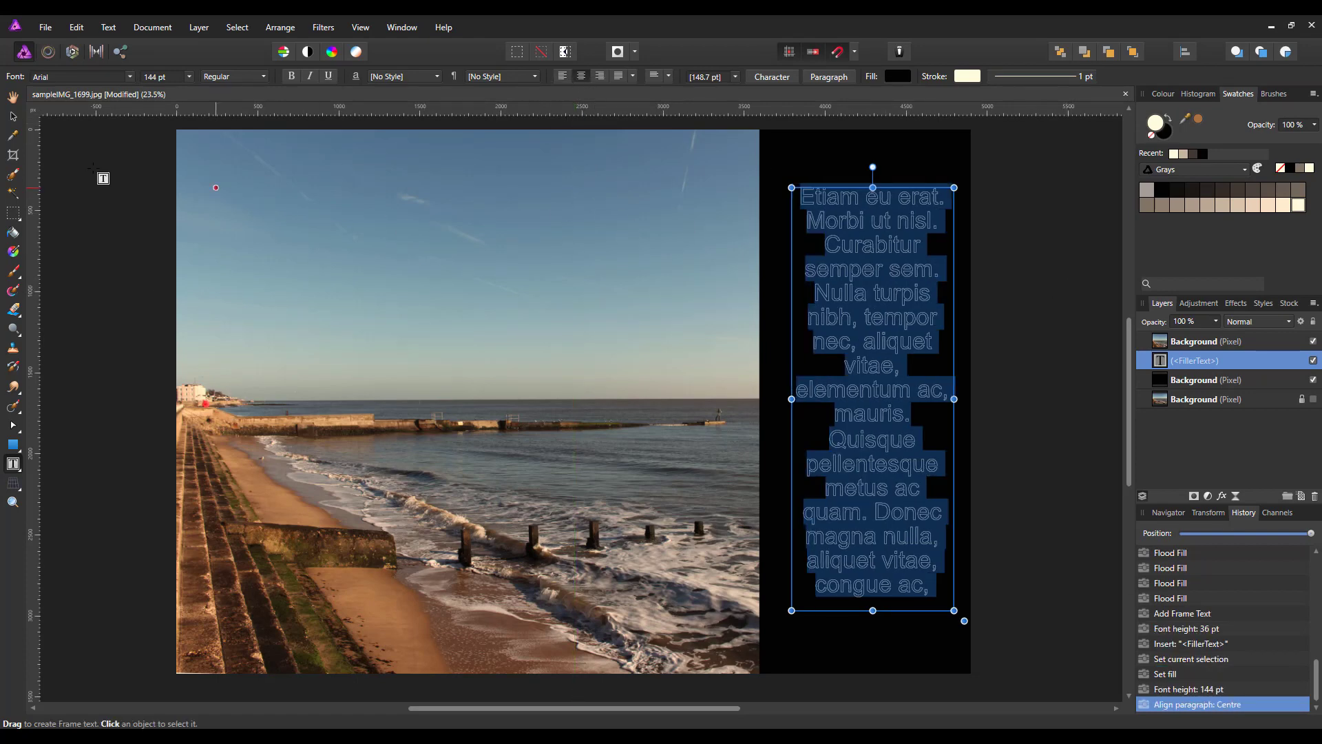
pyautogui.click(13, 97)
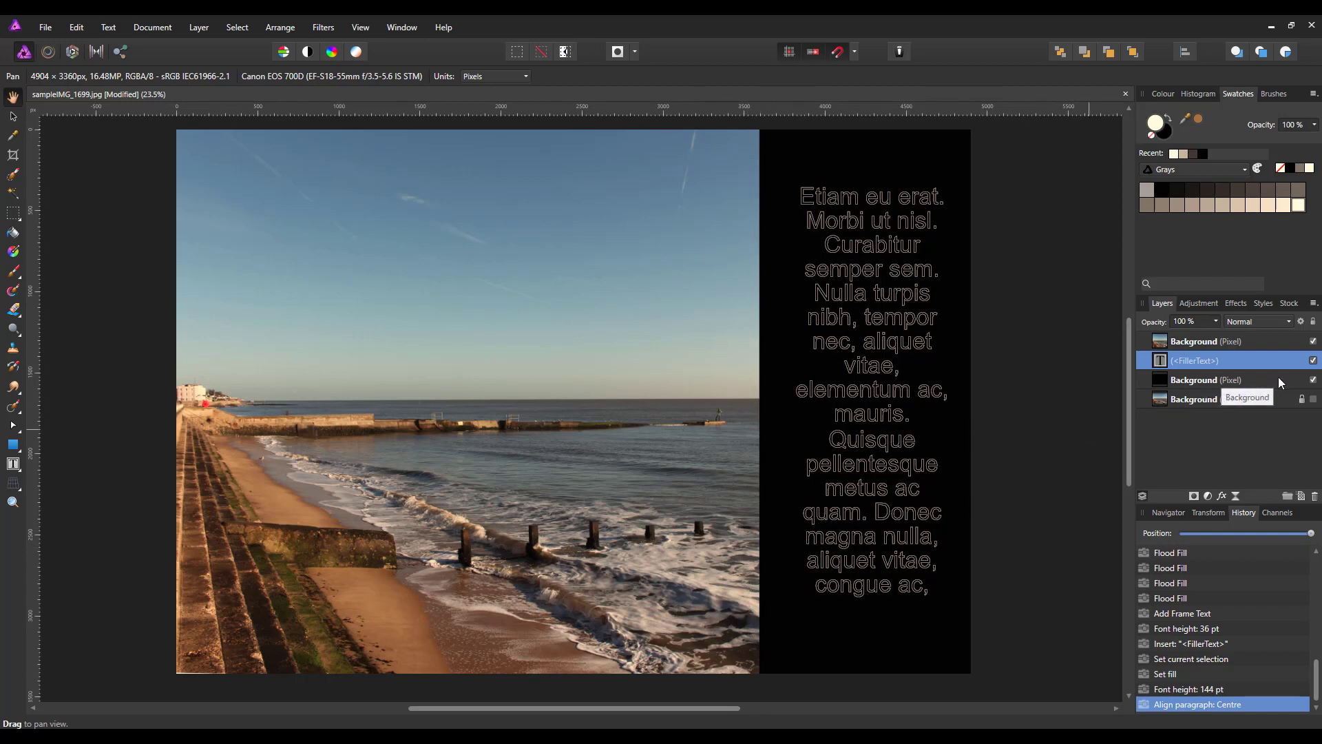
# Delete the text and black-strip layers and make the original Background layer visible again
pyautogui.click(1245, 378)
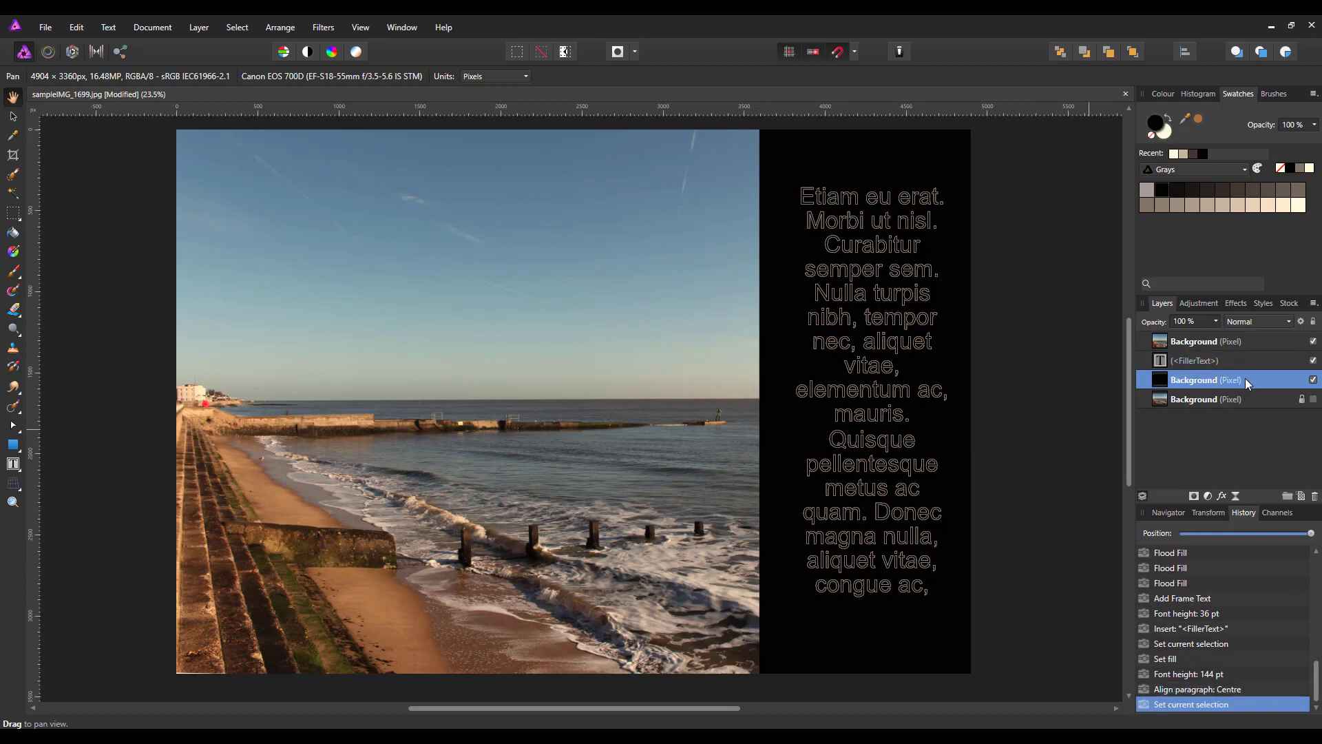
pyautogui.keyDown('shift'); pyautogui.click(1250, 339); pyautogui.keyUp('shift')
pyautogui.press('Delete')
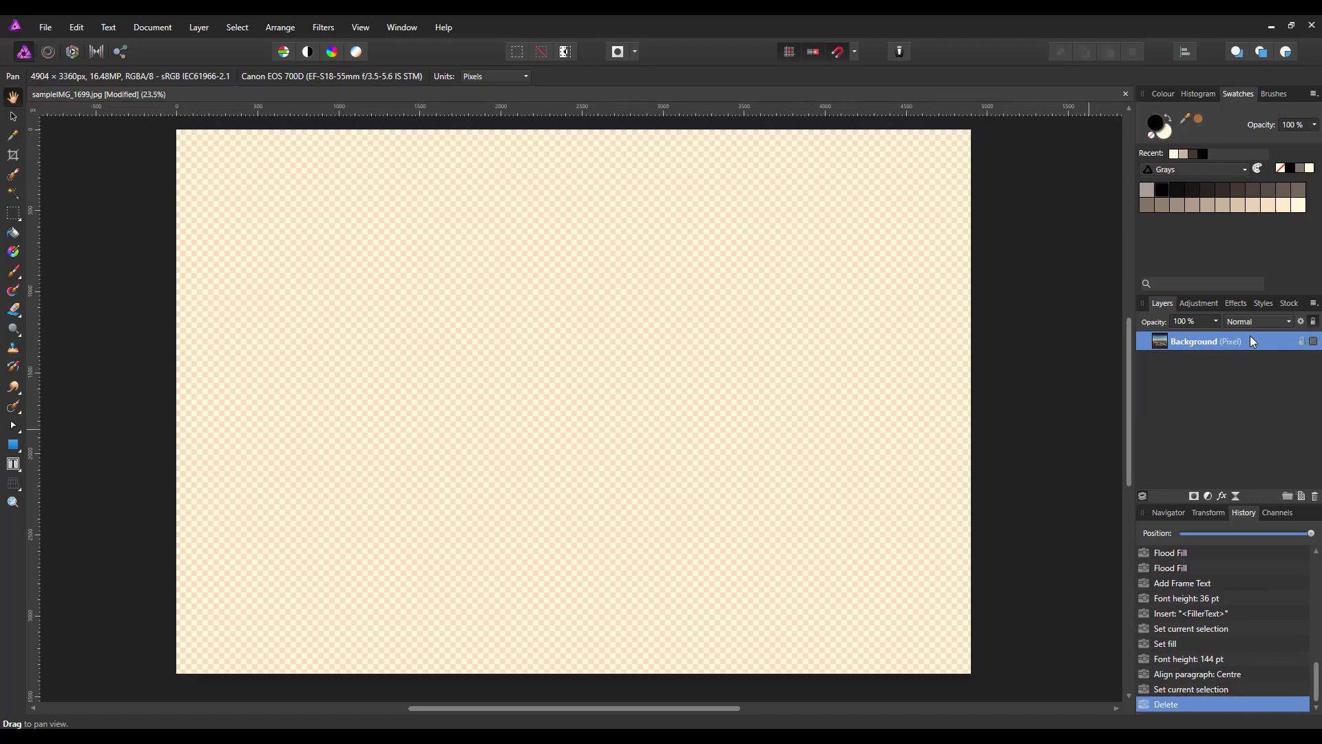
pyautogui.press('g')
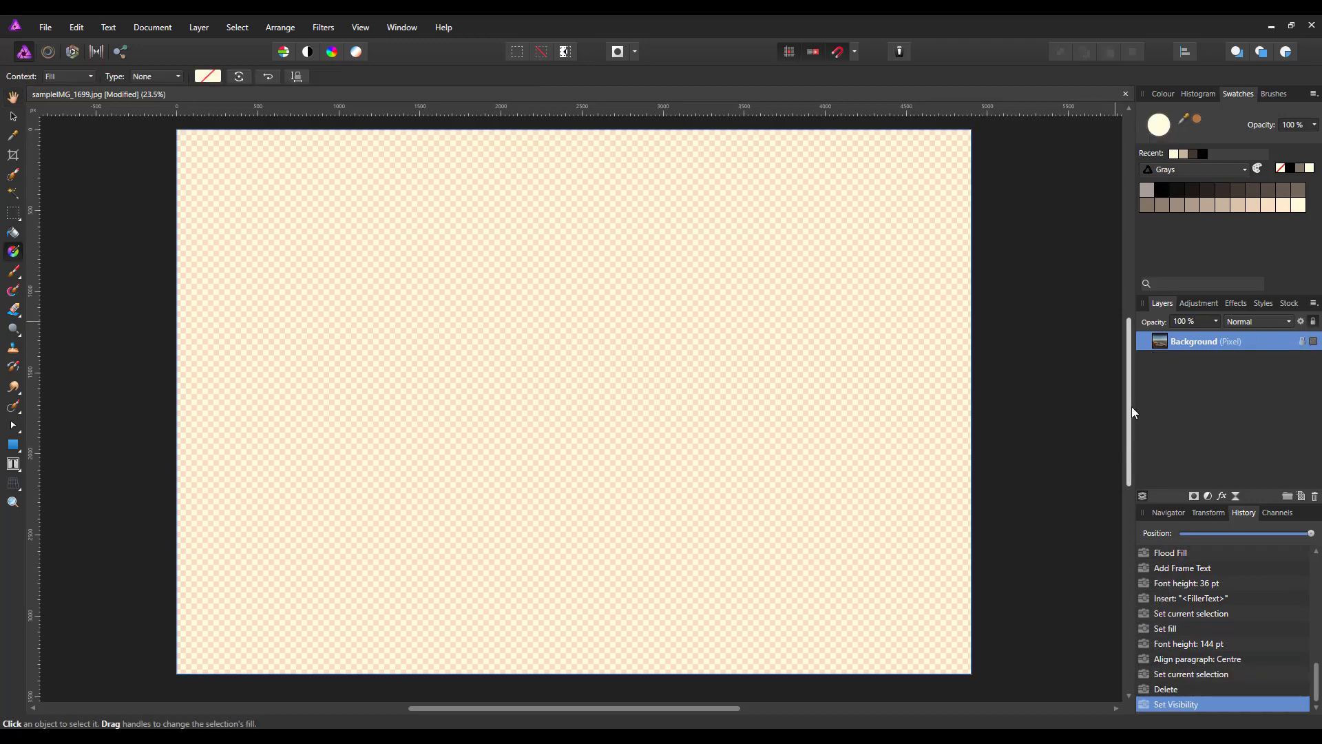
pyautogui.click(1313, 341)
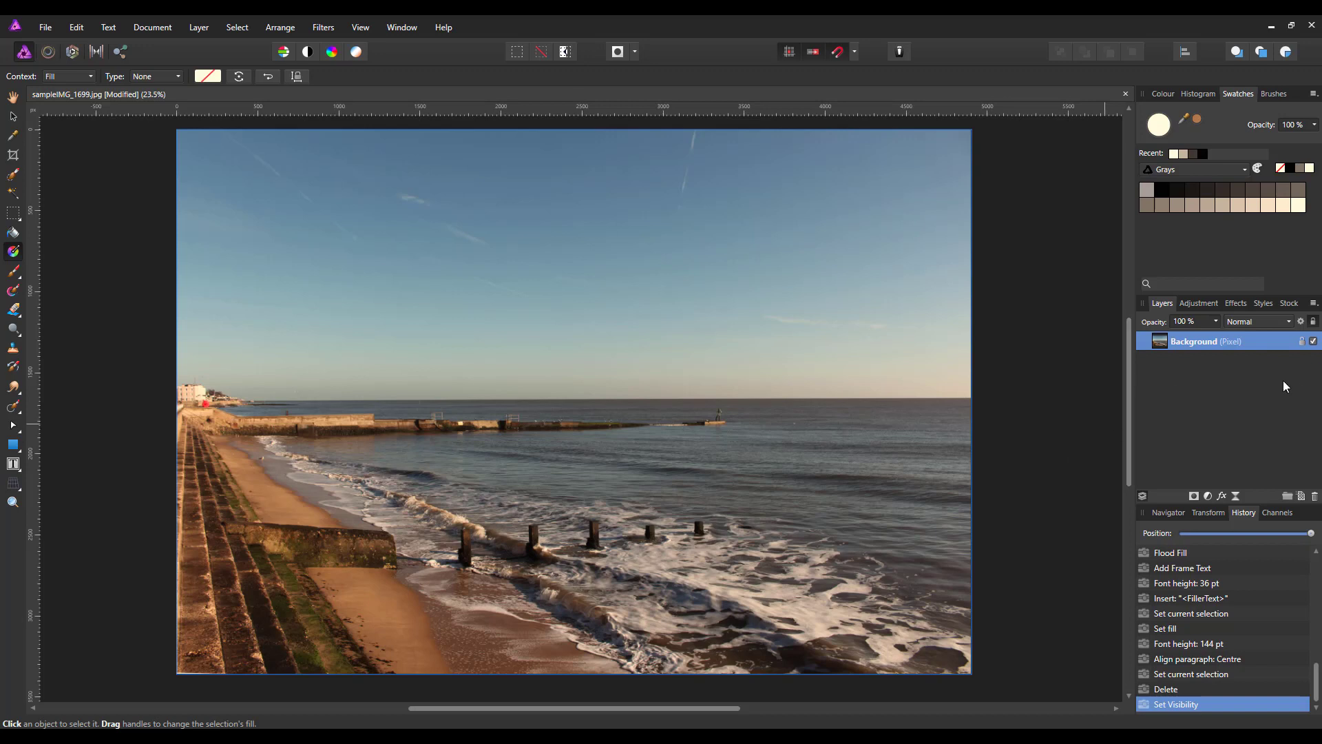
# Add a new pixel layer beneath the beach photo and sample a blue-grey from the photo
pyautogui.click(1301, 497)
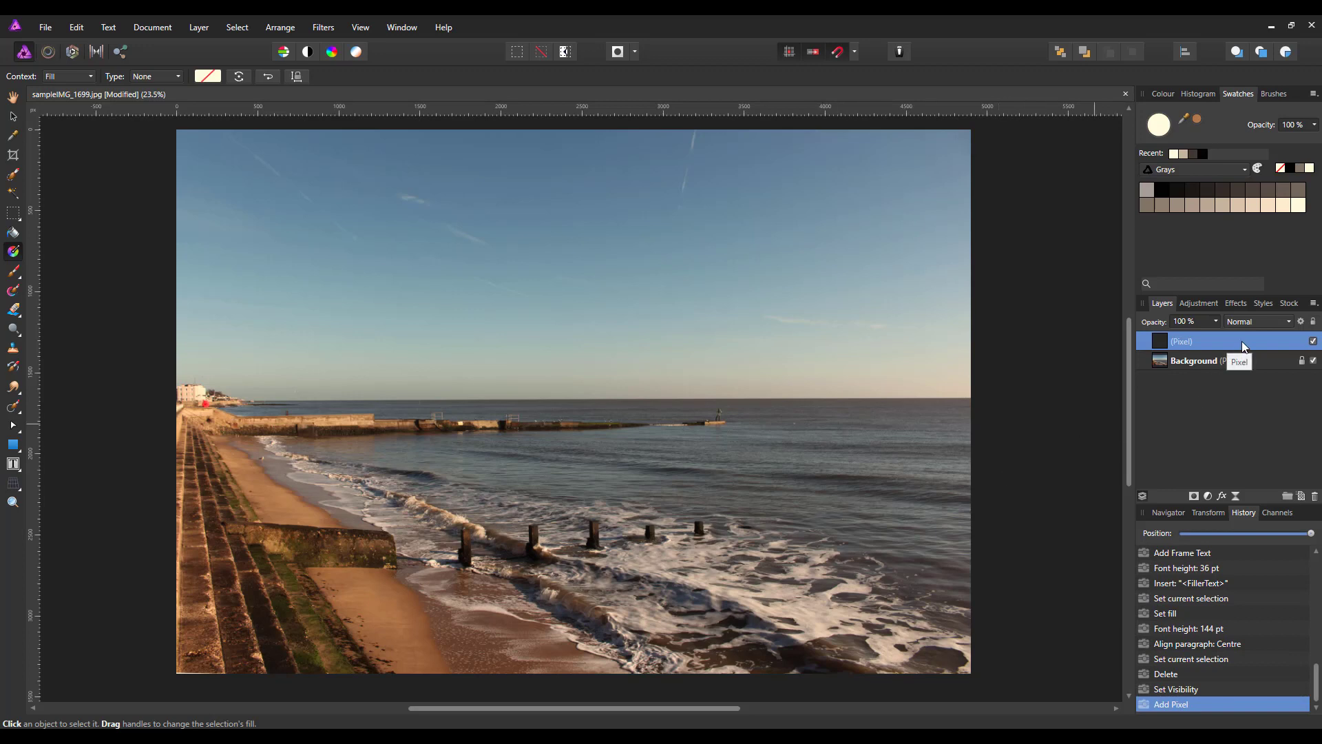
pyautogui.moveTo(1241, 341); pyautogui.dragTo(1251, 394)
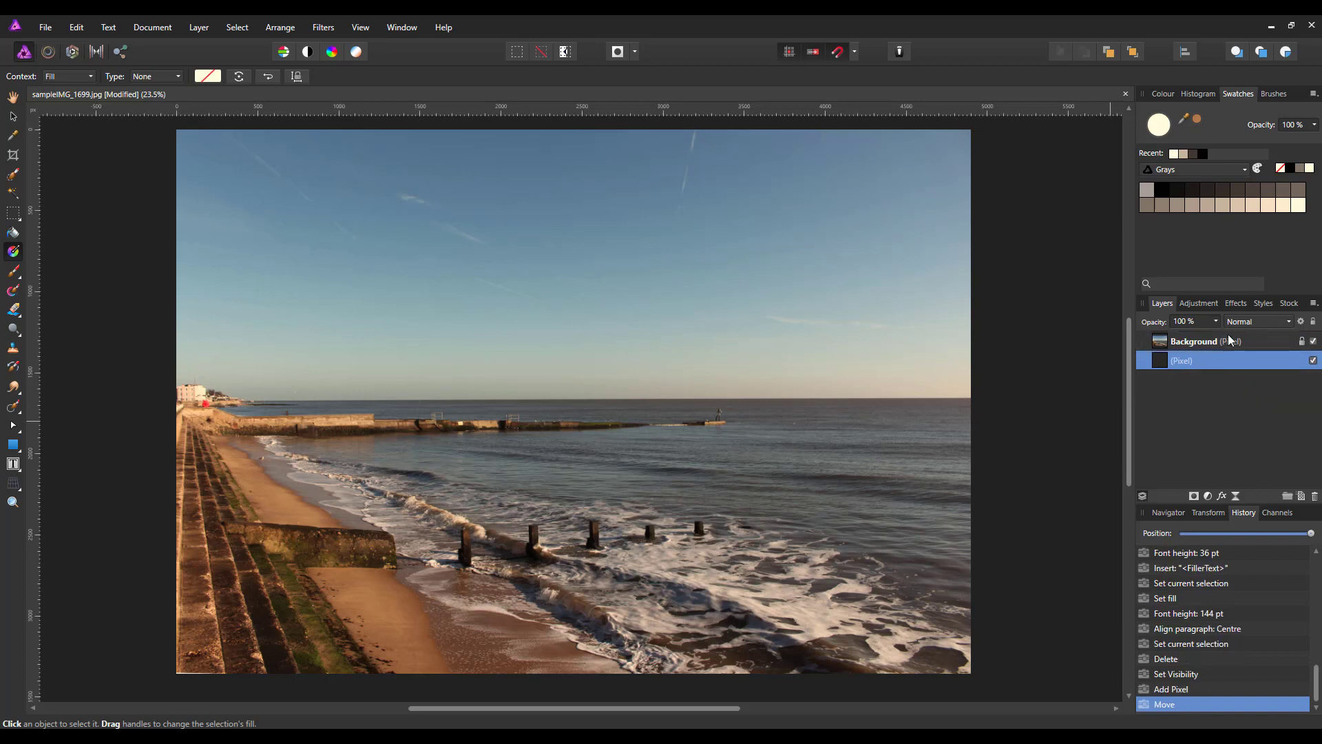
pyautogui.doubleClick(1209, 339)
pyautogui.write('Background')
pyautogui.press('Escape')
pyautogui.moveTo(1184, 118); pyautogui.dragTo(508, 480)
# Set the fill colour to the dark blue-grey RGB 71, 85, 98
pyautogui.click(1198, 121)
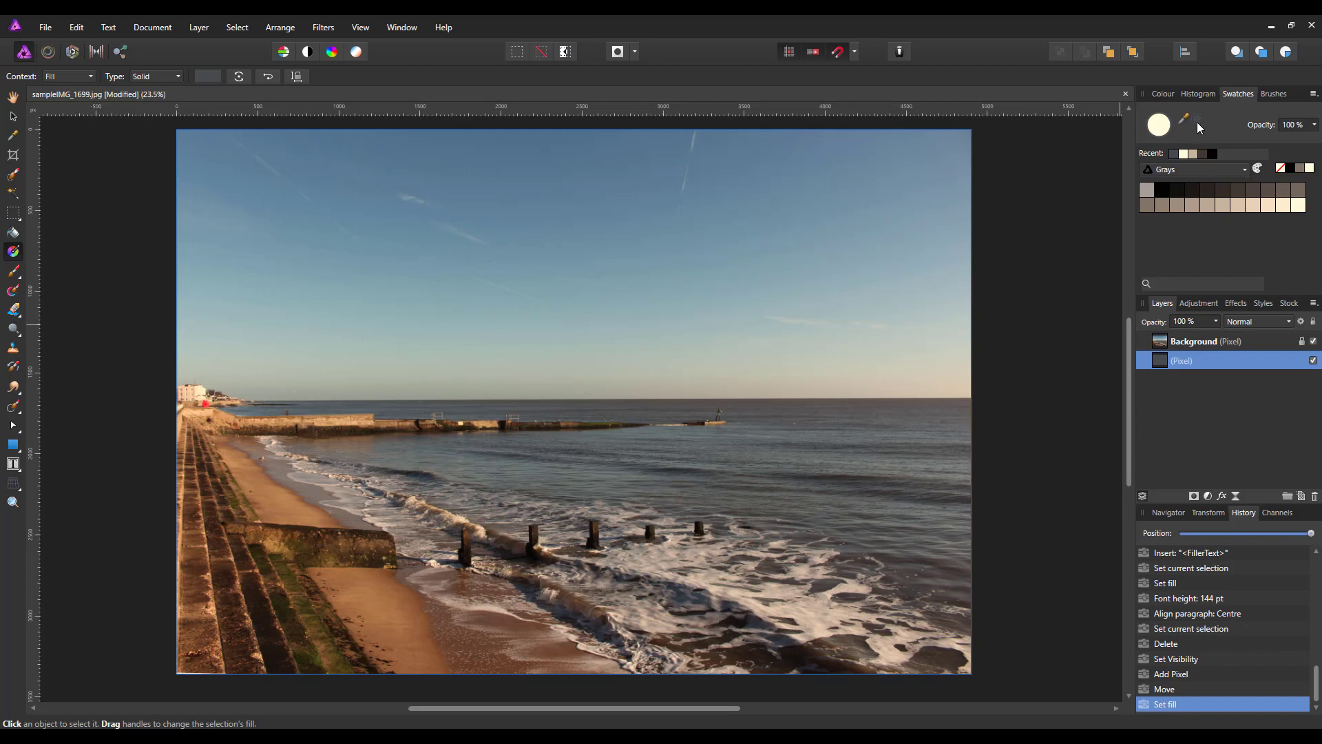
pyautogui.click(1161, 94)
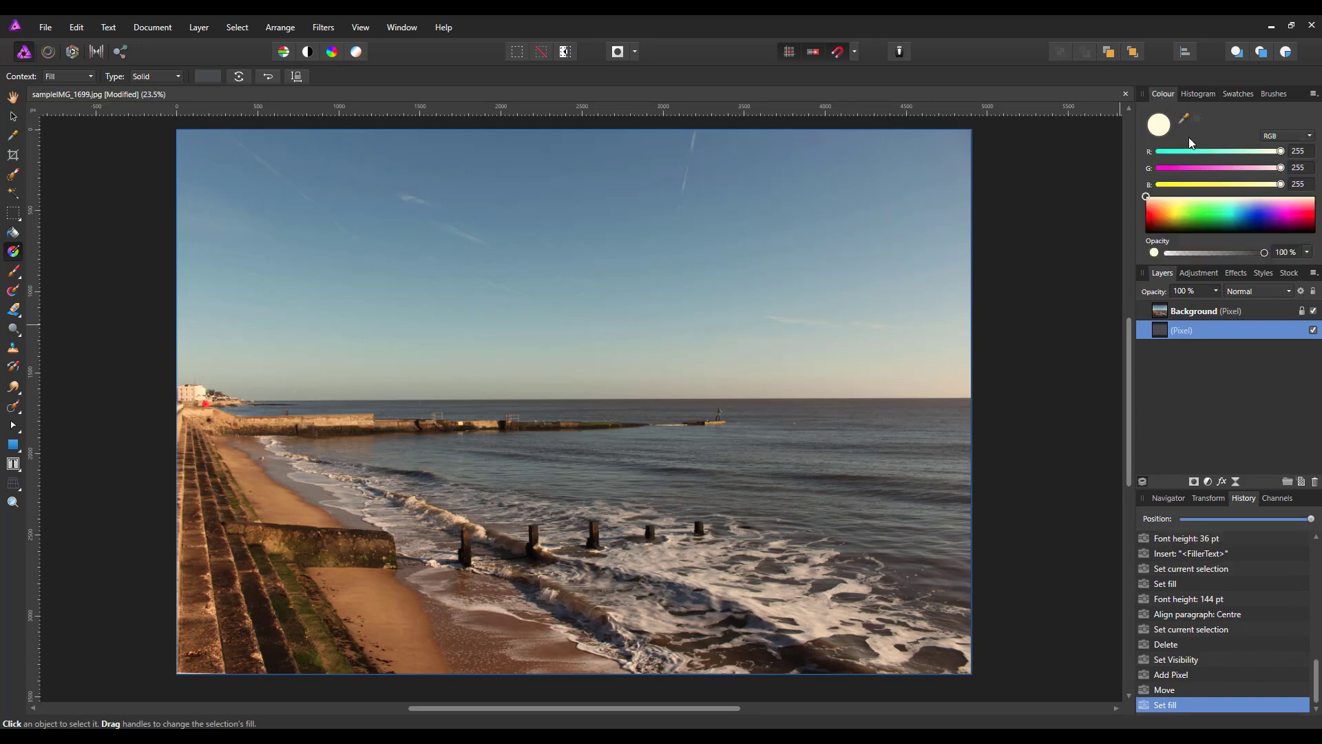
pyautogui.click(1196, 119)
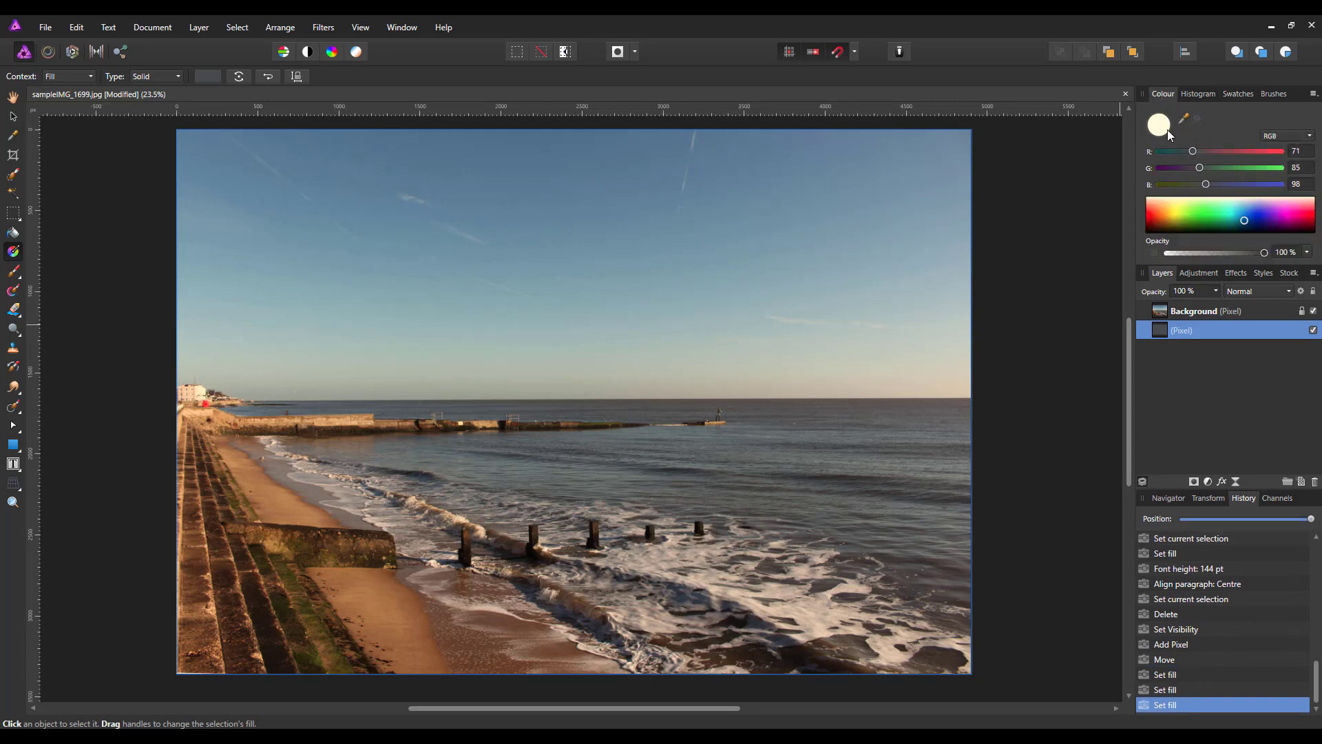
pyautogui.click(12, 232)
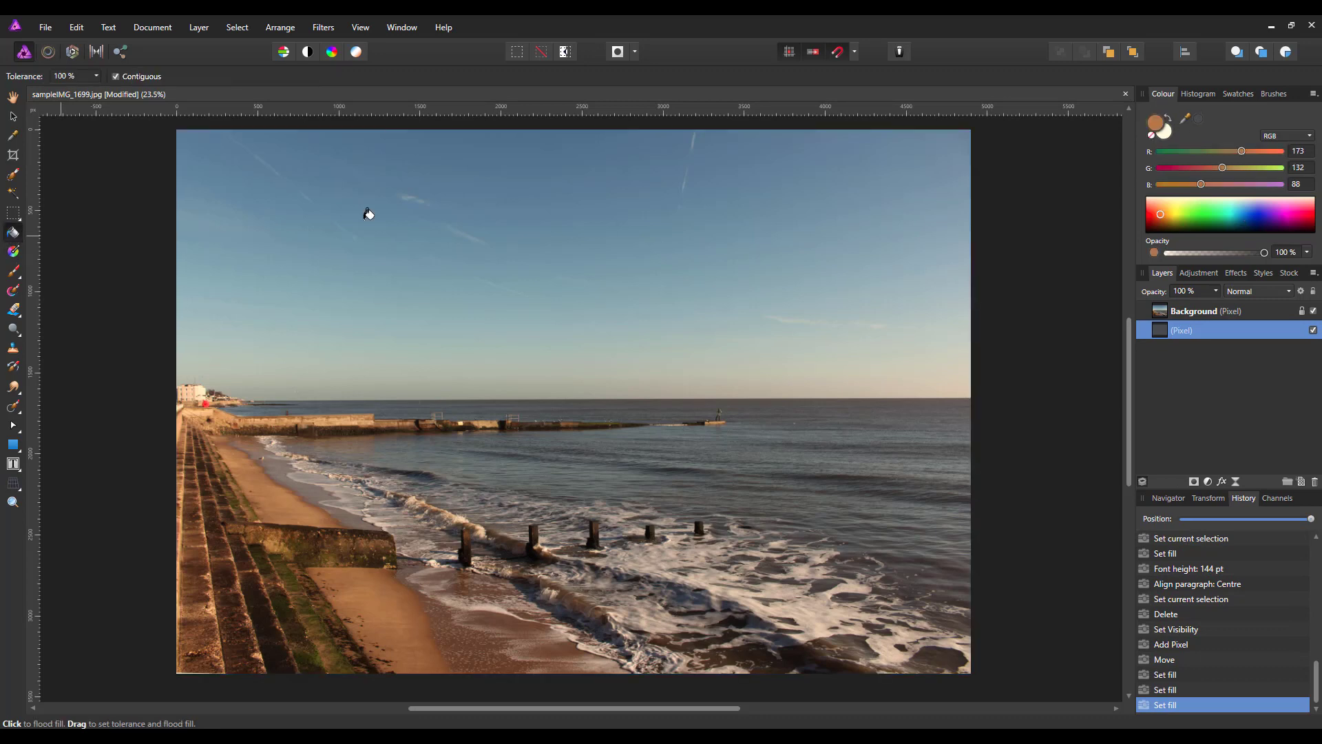
pyautogui.click(1195, 117)
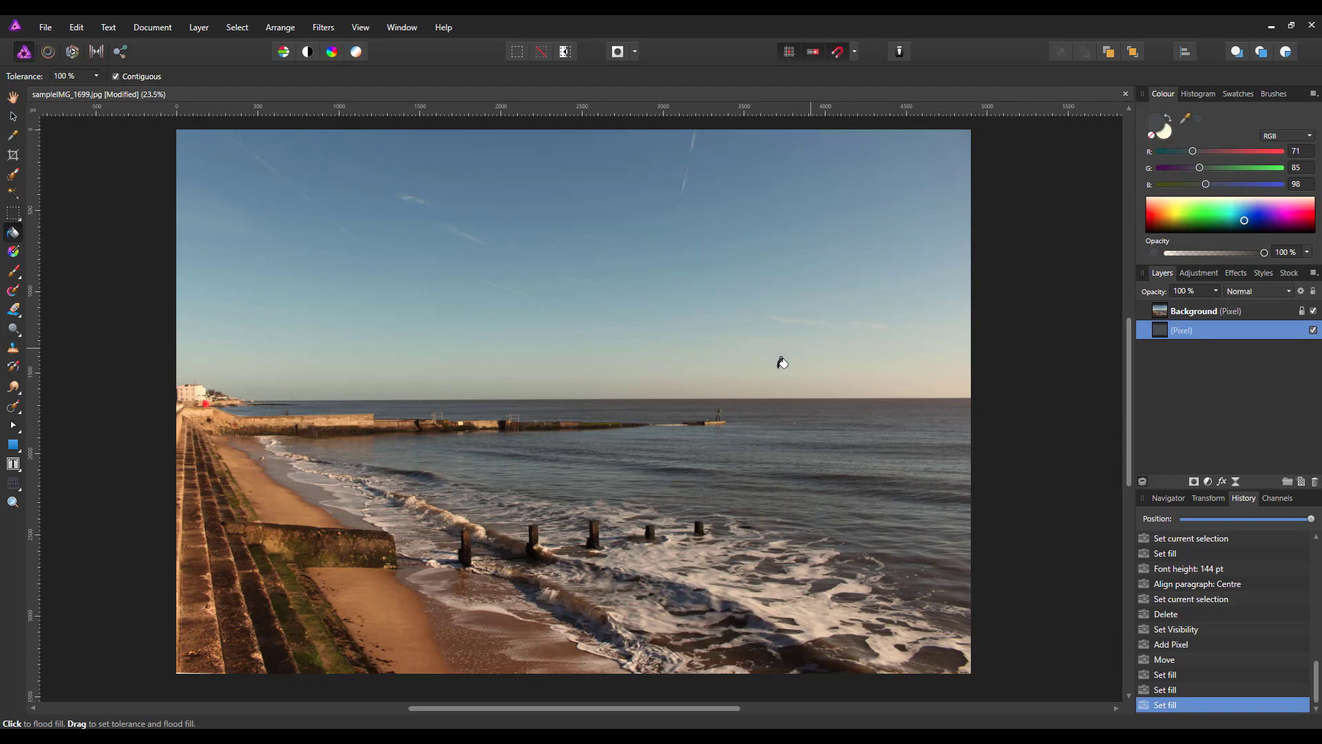
# Flood-fill the lower layer with the blue-grey, checking it by toggling the photo's visibility
pyautogui.click(845, 503)
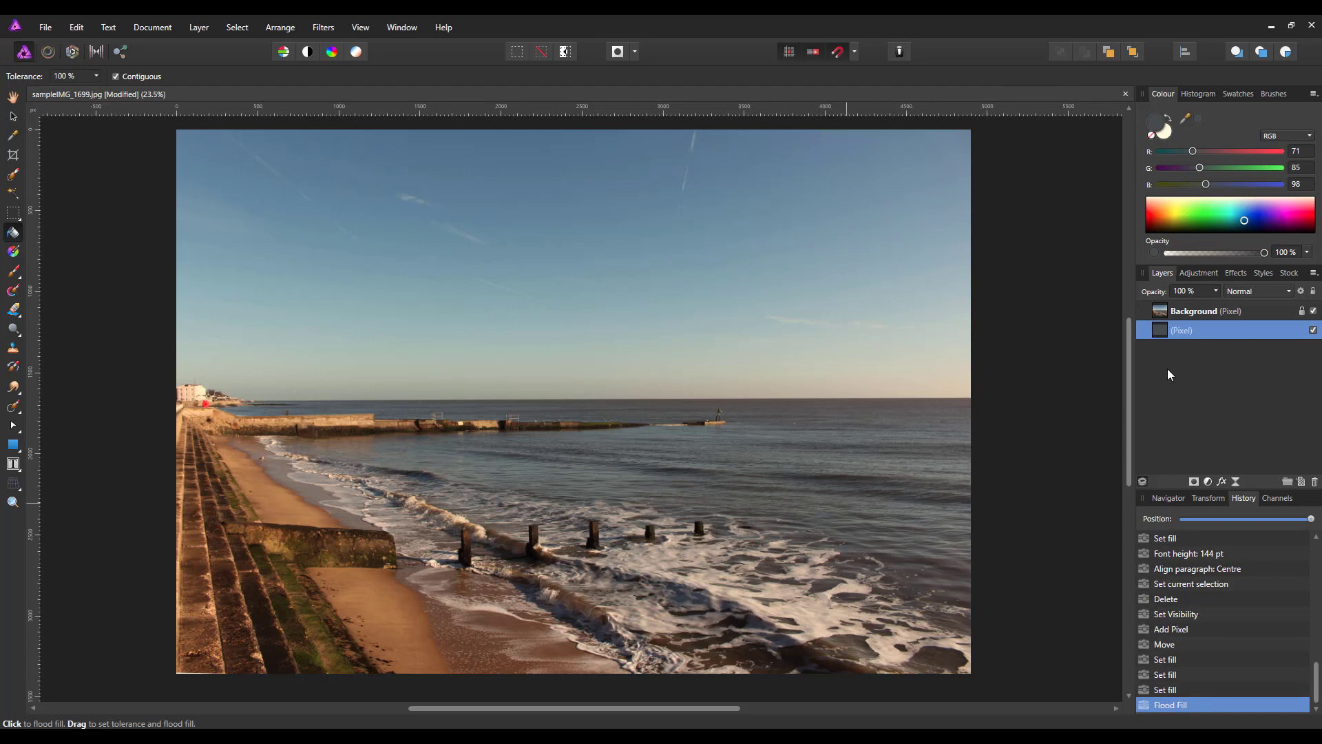
pyautogui.click(1313, 311)
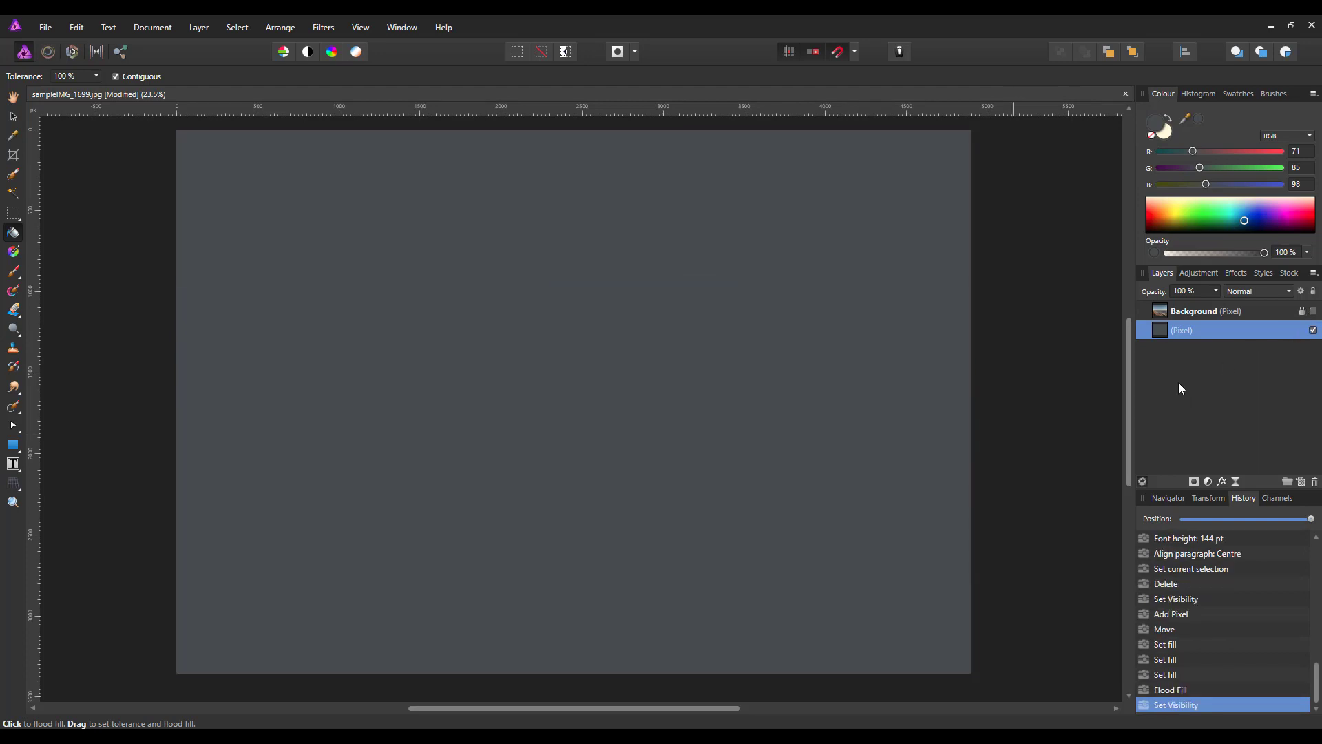
pyautogui.click(1313, 312)
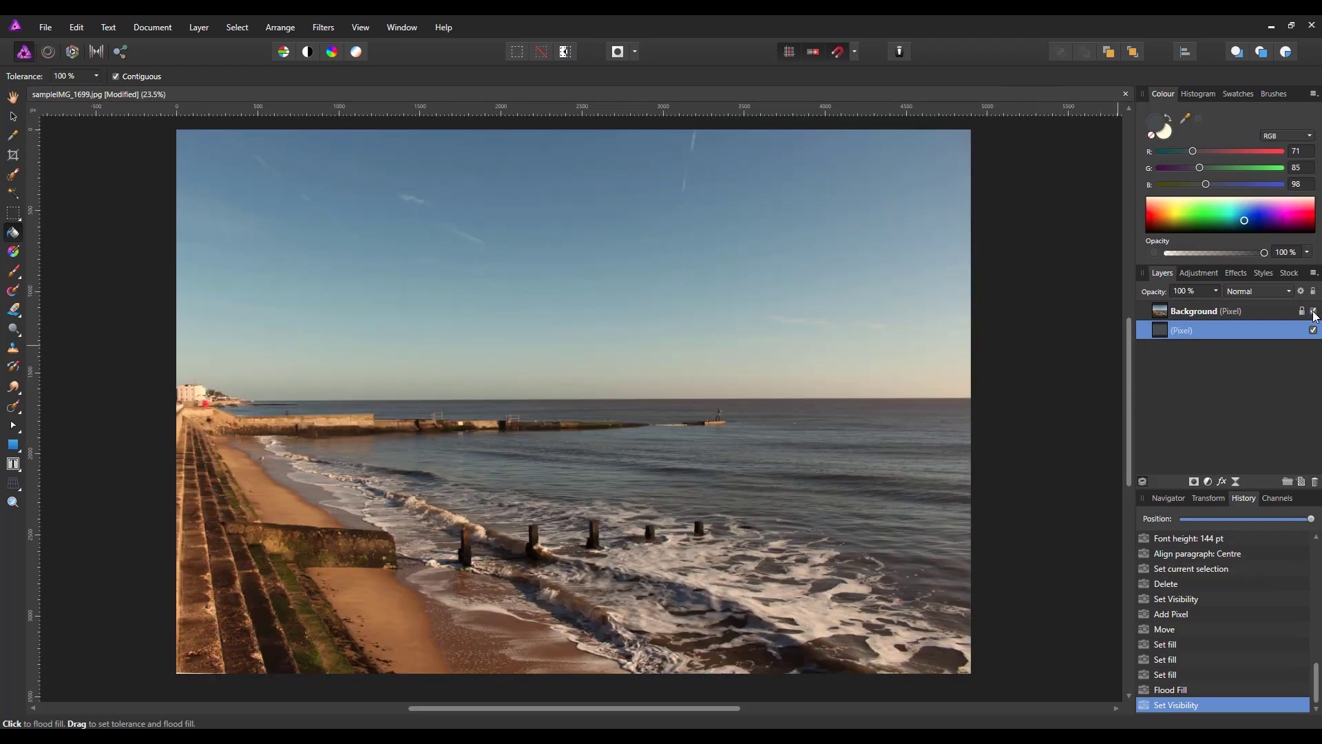
pyautogui.click(1258, 312)
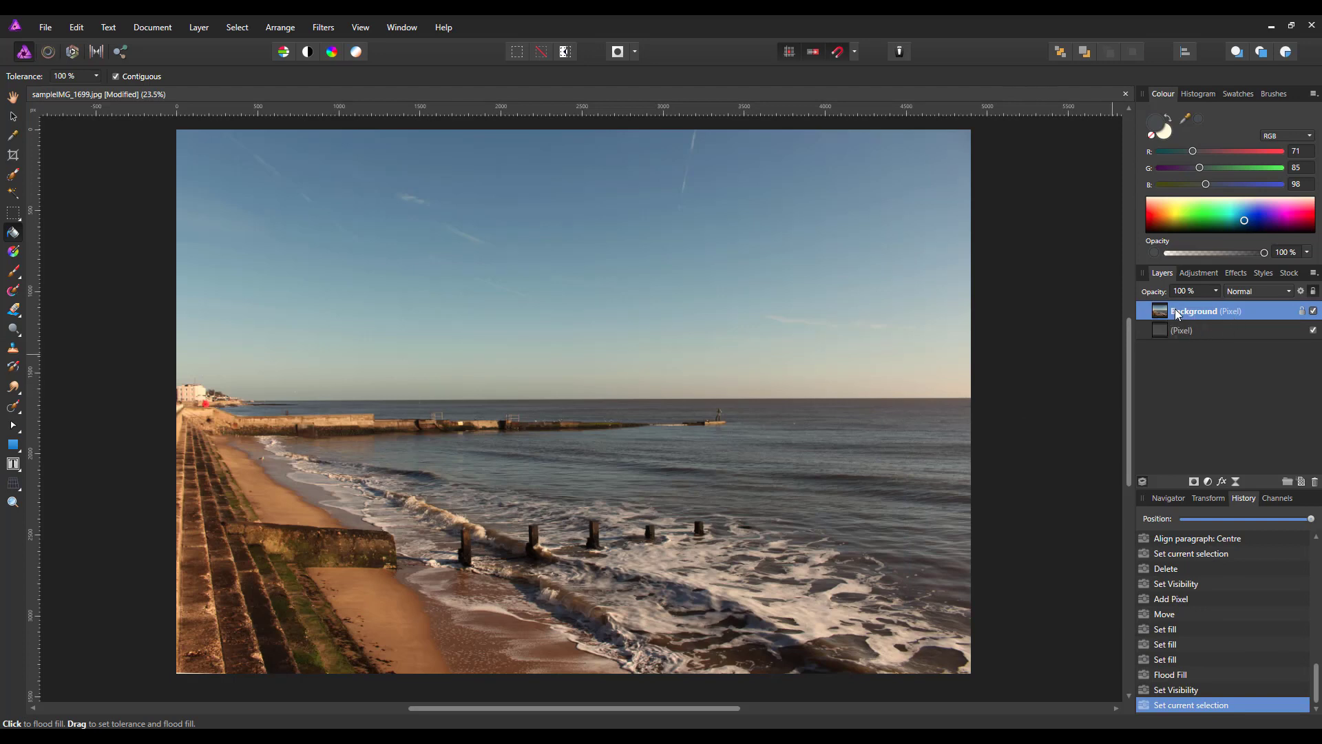
# Add a mask to the photo layer and draw a horizontal linear gradient across it
pyautogui.click(1194, 482)
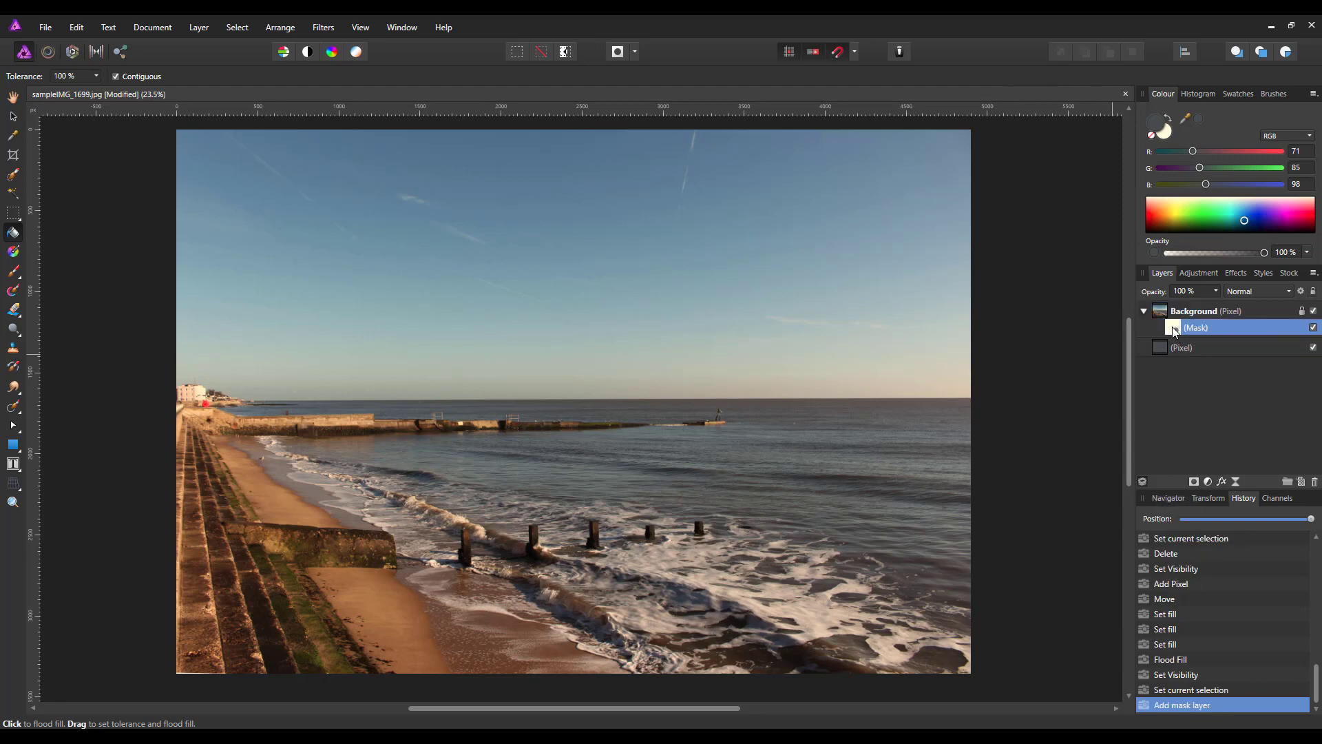
pyautogui.click(14, 253)
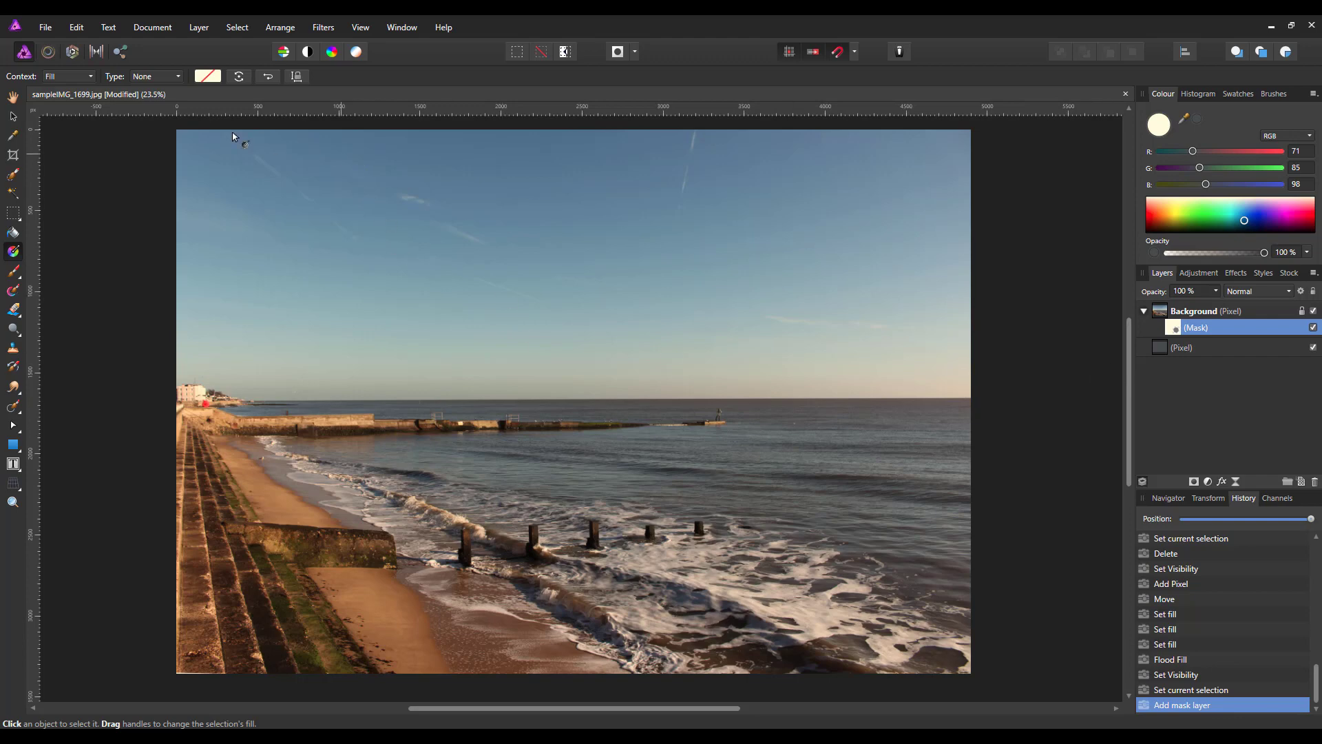
pyautogui.click(178, 77)
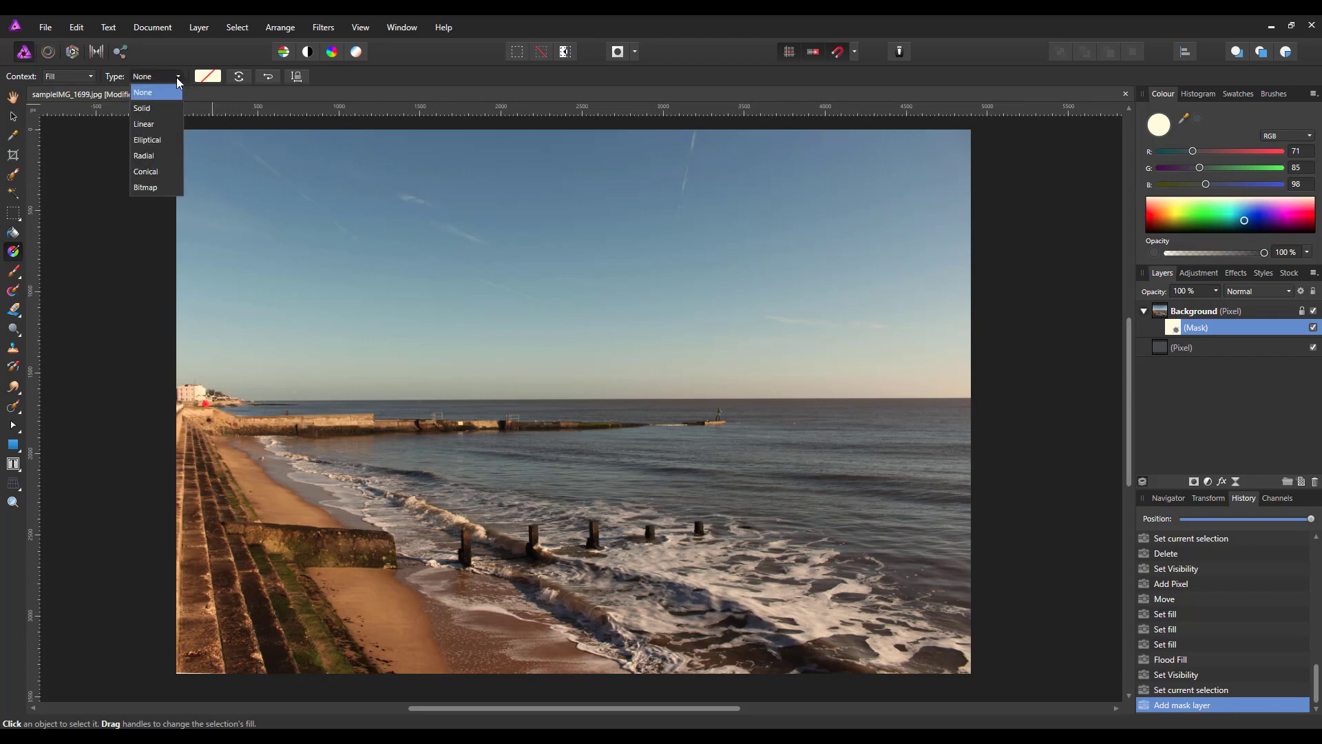
pyautogui.click(150, 124)
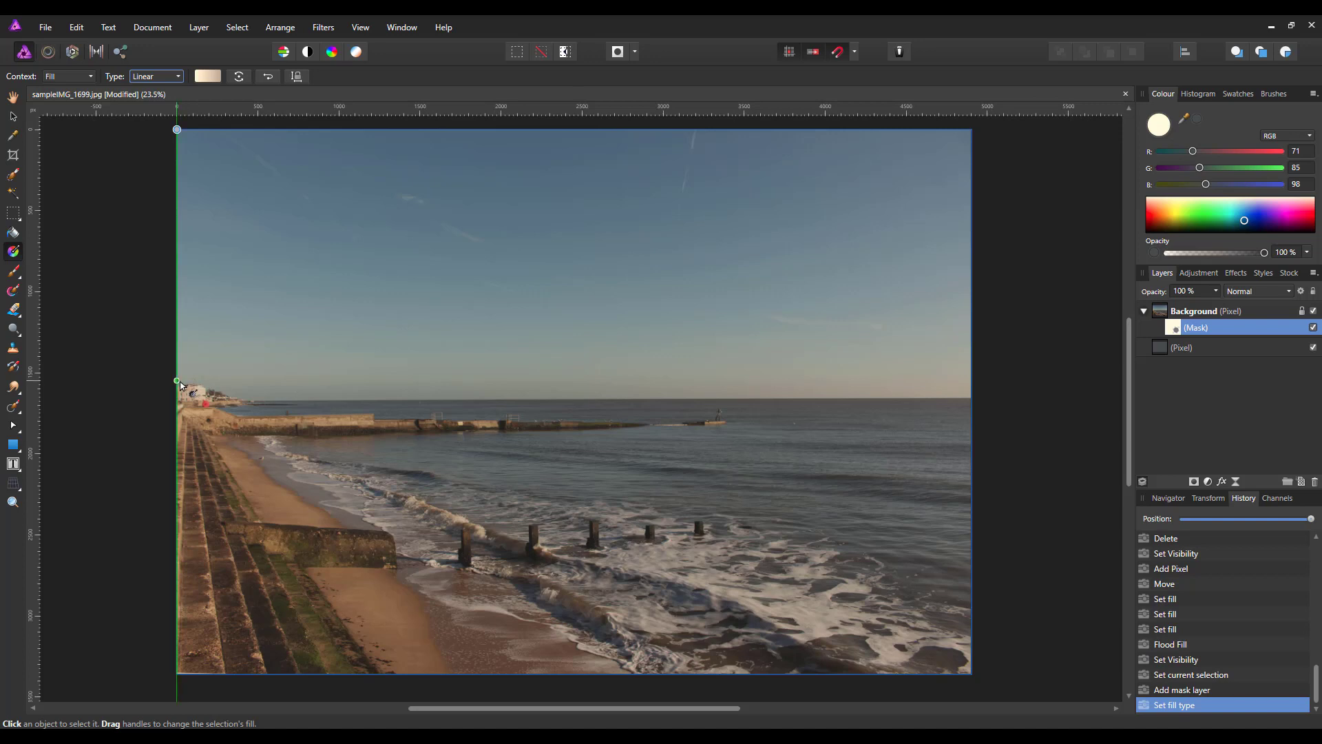
pyautogui.moveTo(178, 381); pyautogui.dragTo(972, 396)
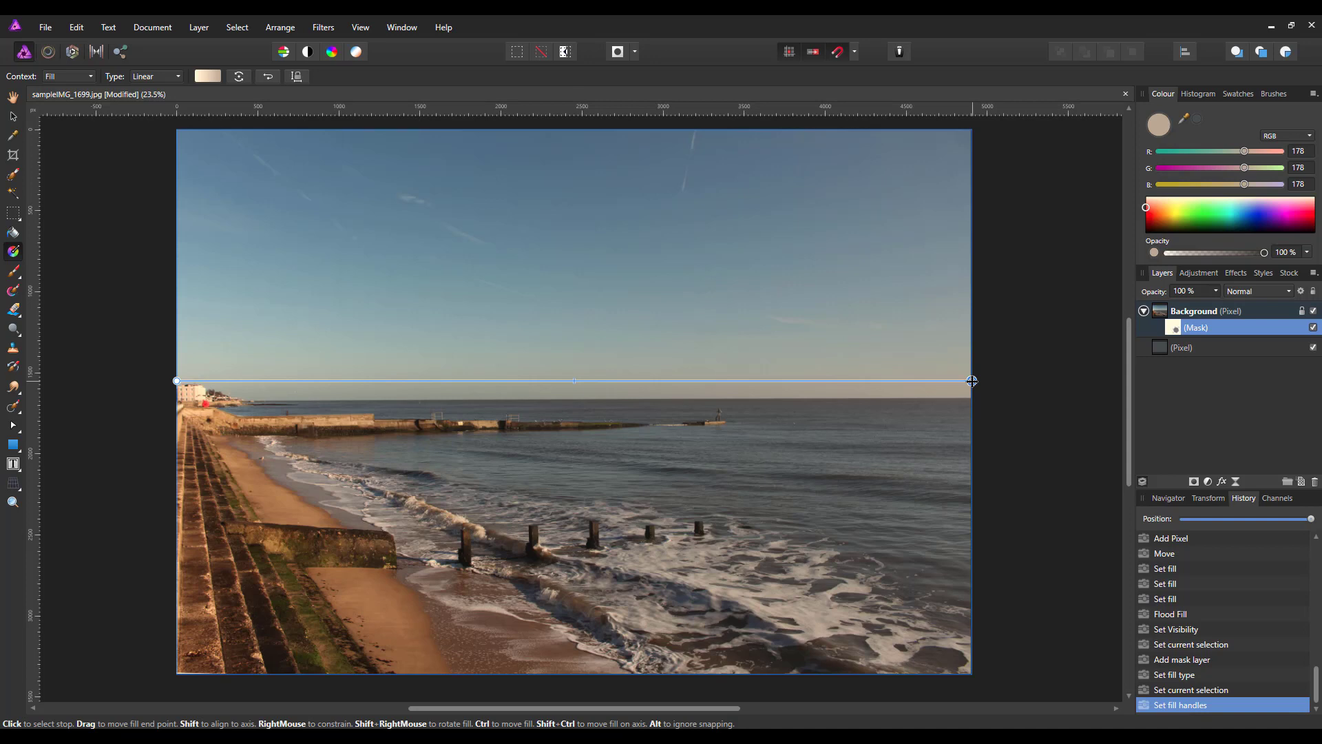
# Make the gradient's right end black and move the fade start to the page centre
pyautogui.click(972, 381)
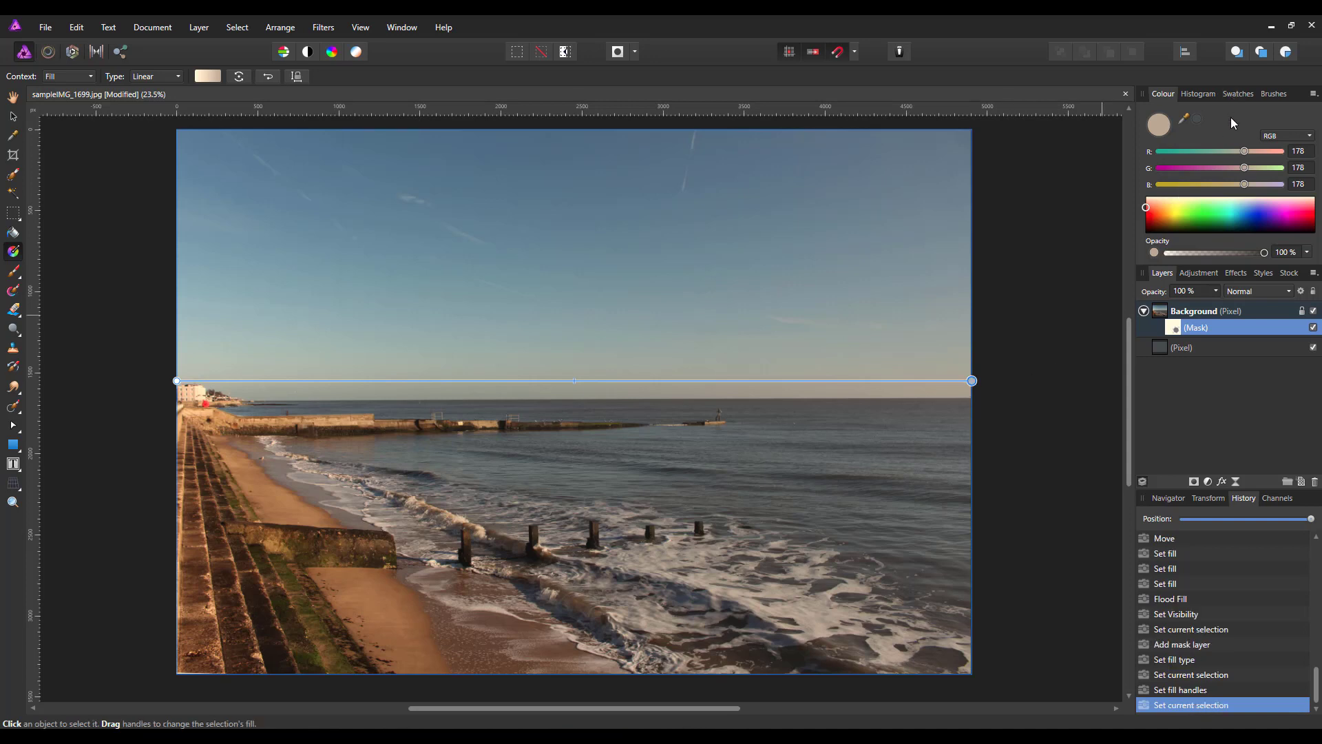
pyautogui.click(1248, 93)
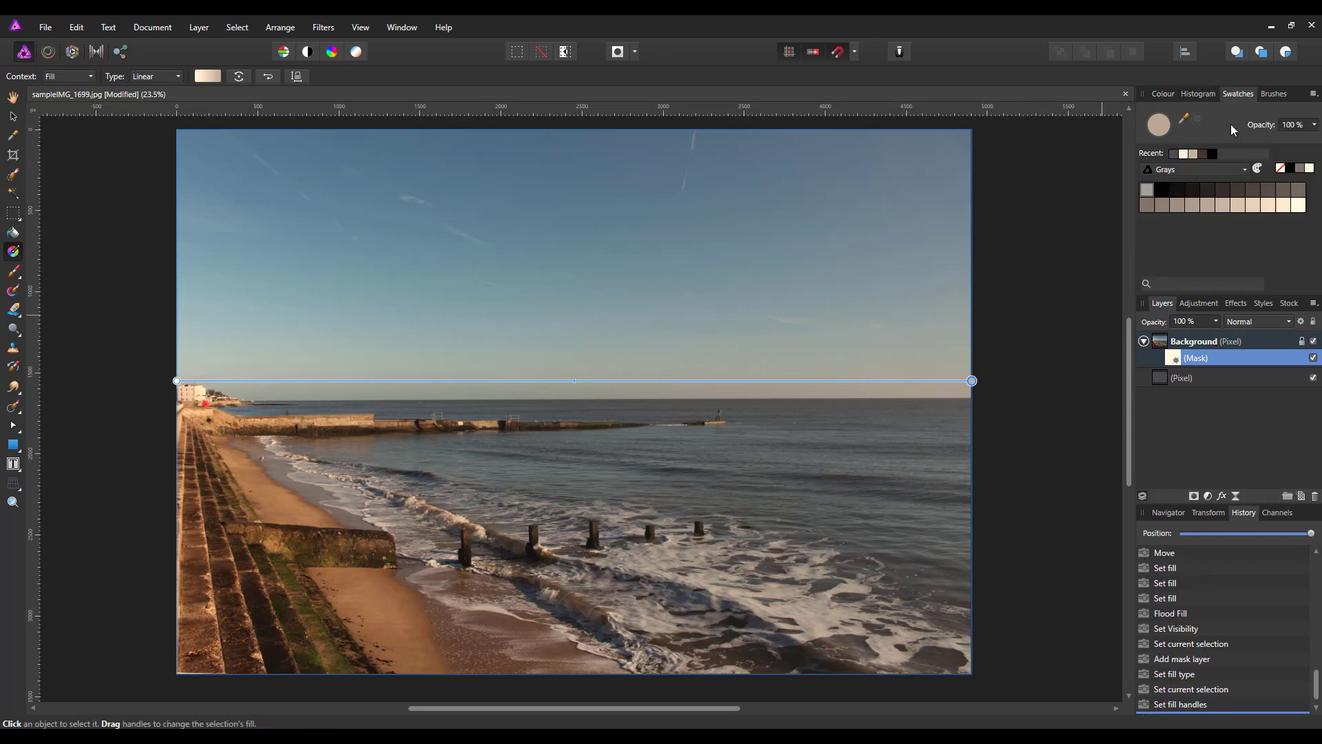
pyautogui.click(1162, 191)
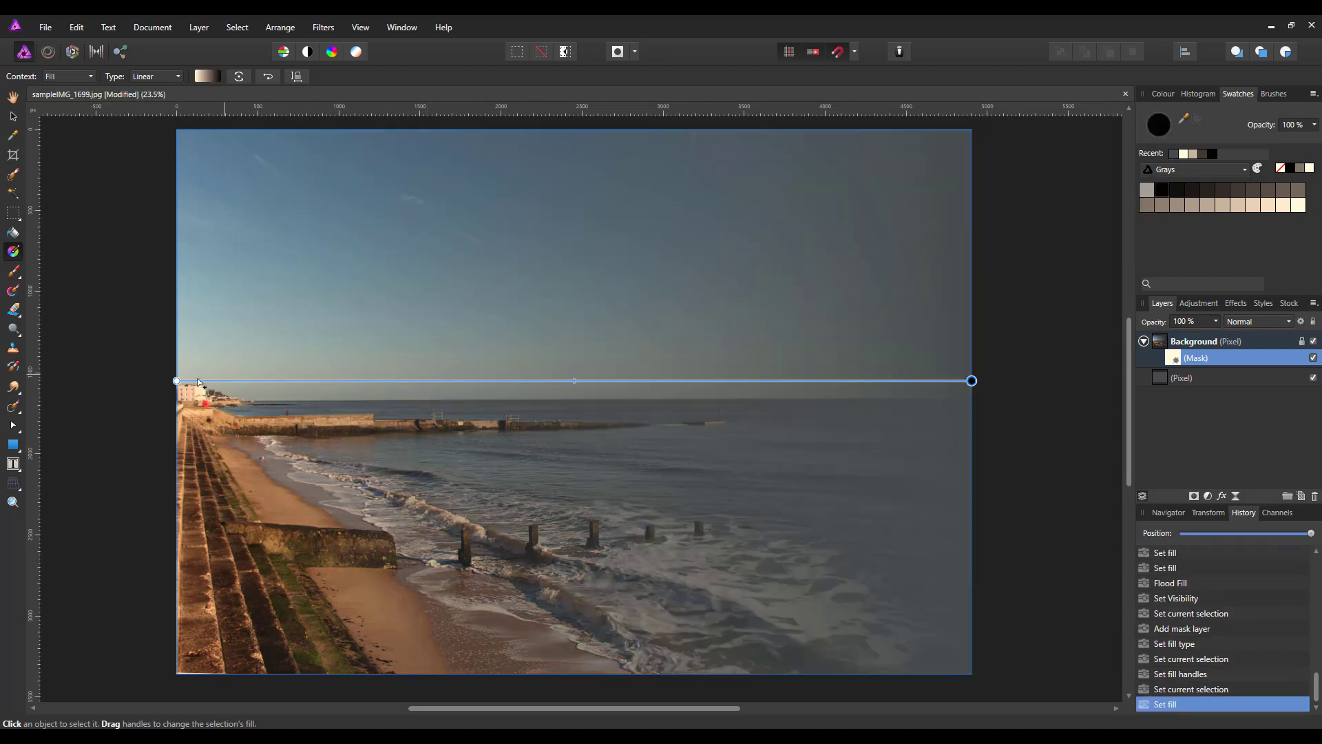
pyautogui.click(177, 380)
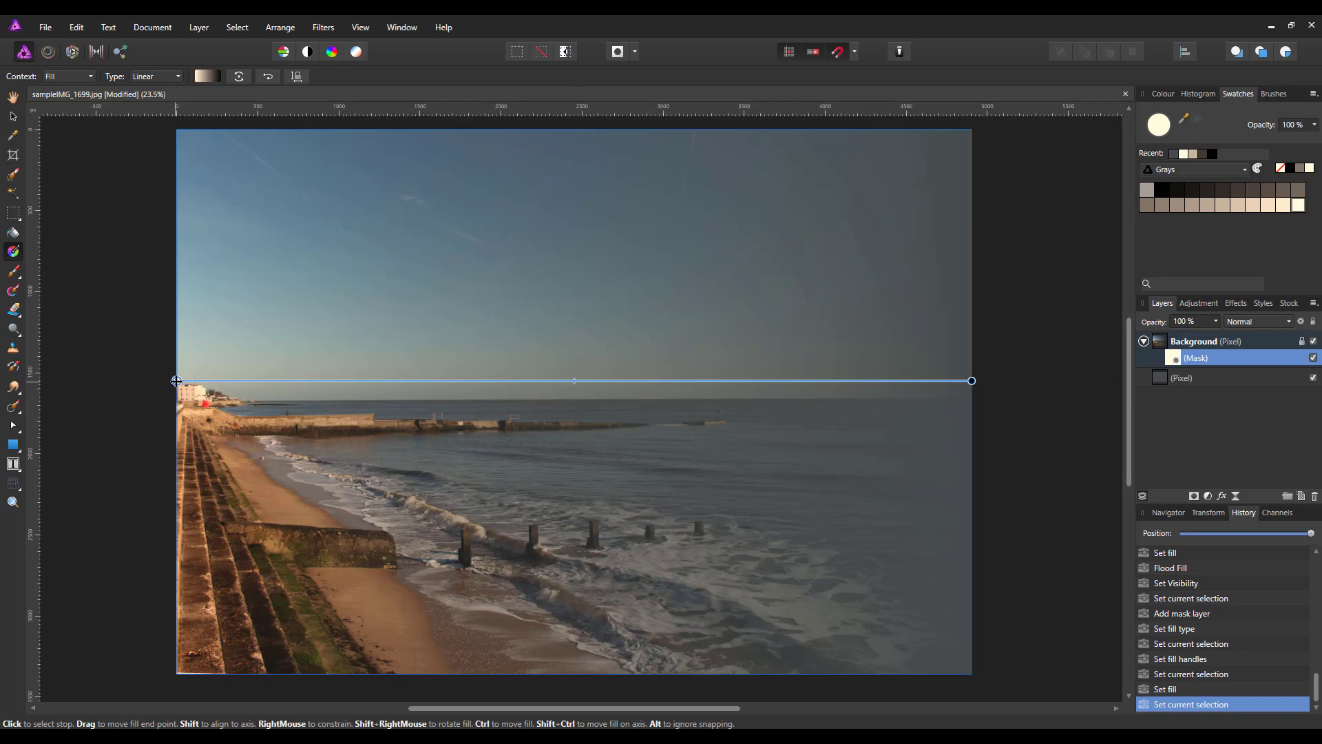
pyautogui.moveTo(178, 381); pyautogui.dragTo(353, 380)
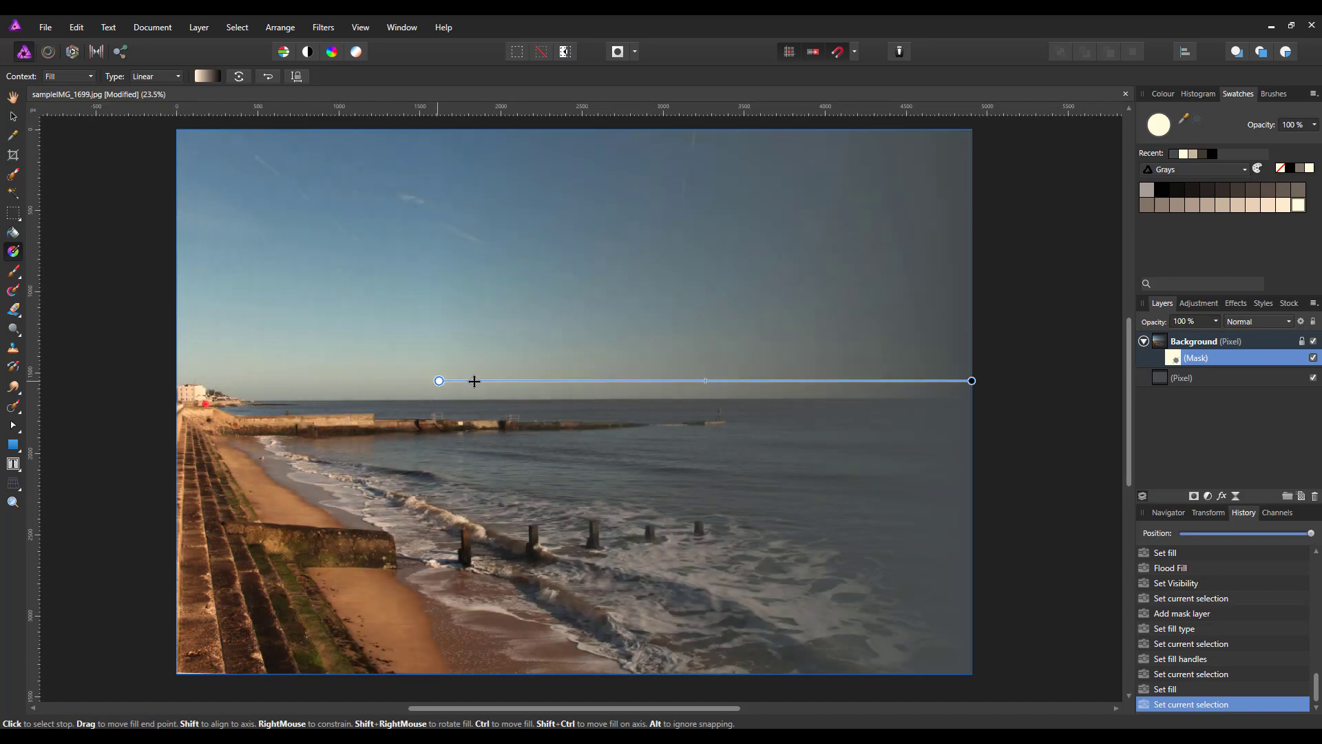
pyautogui.moveTo(489, 381); pyautogui.dragTo(693, 381)
pyautogui.moveTo(833, 381); pyautogui.dragTo(800, 381)
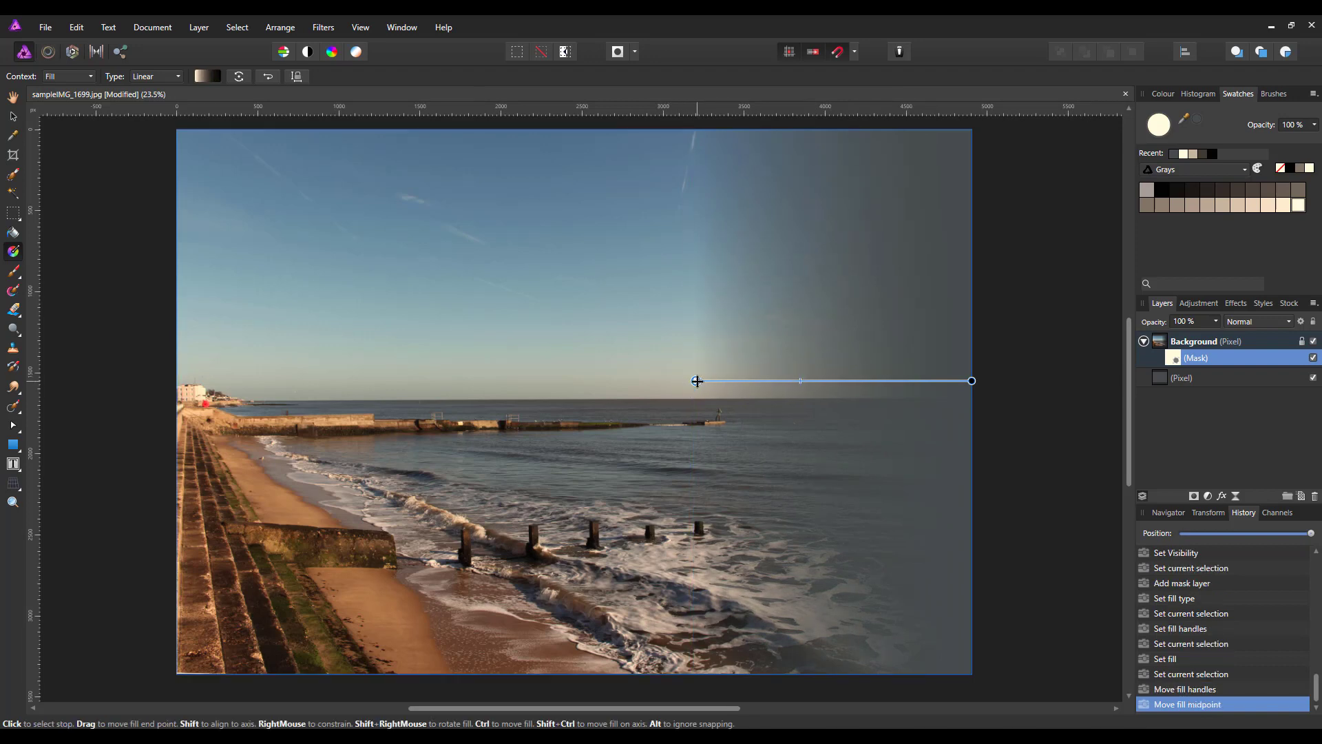
pyautogui.moveTo(697, 381); pyautogui.dragTo(696, 381)
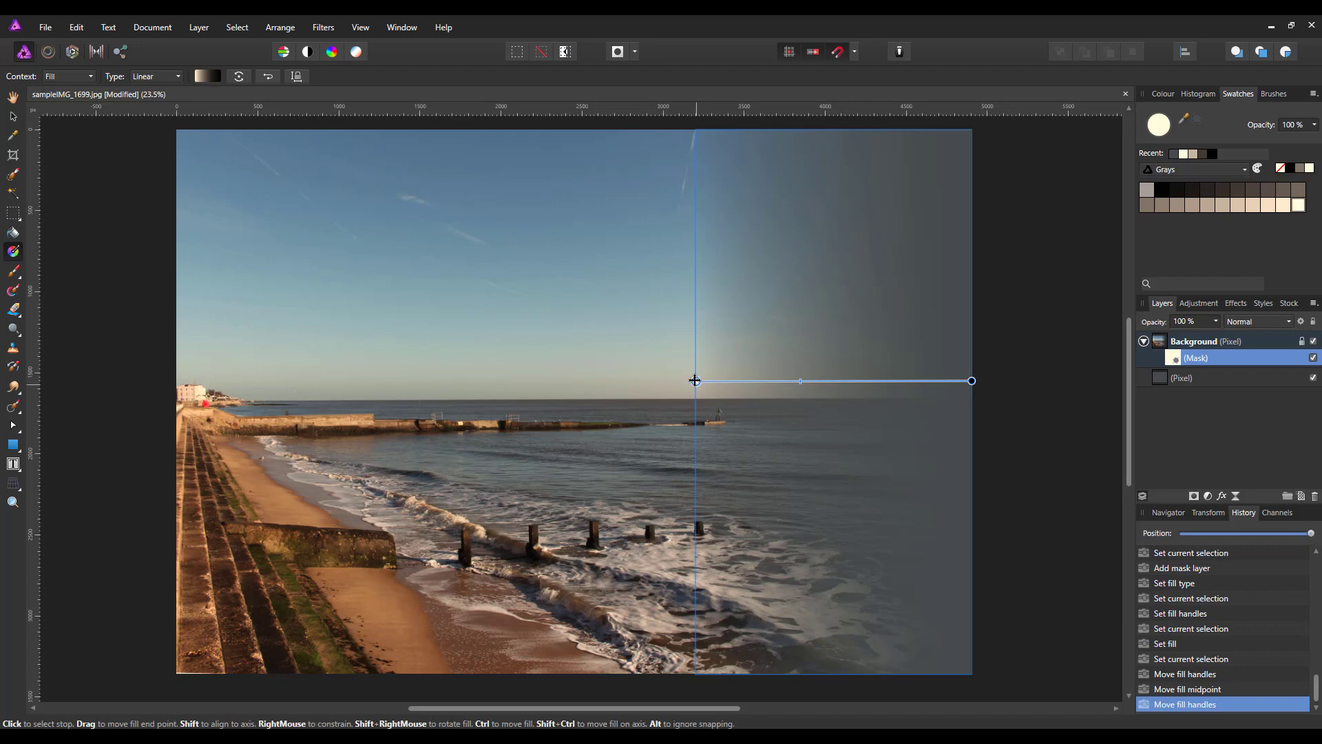
# Lighten the selected gradient stop to Black 5% and nudge the midpoint slightly left
pyautogui.click(1250, 206)
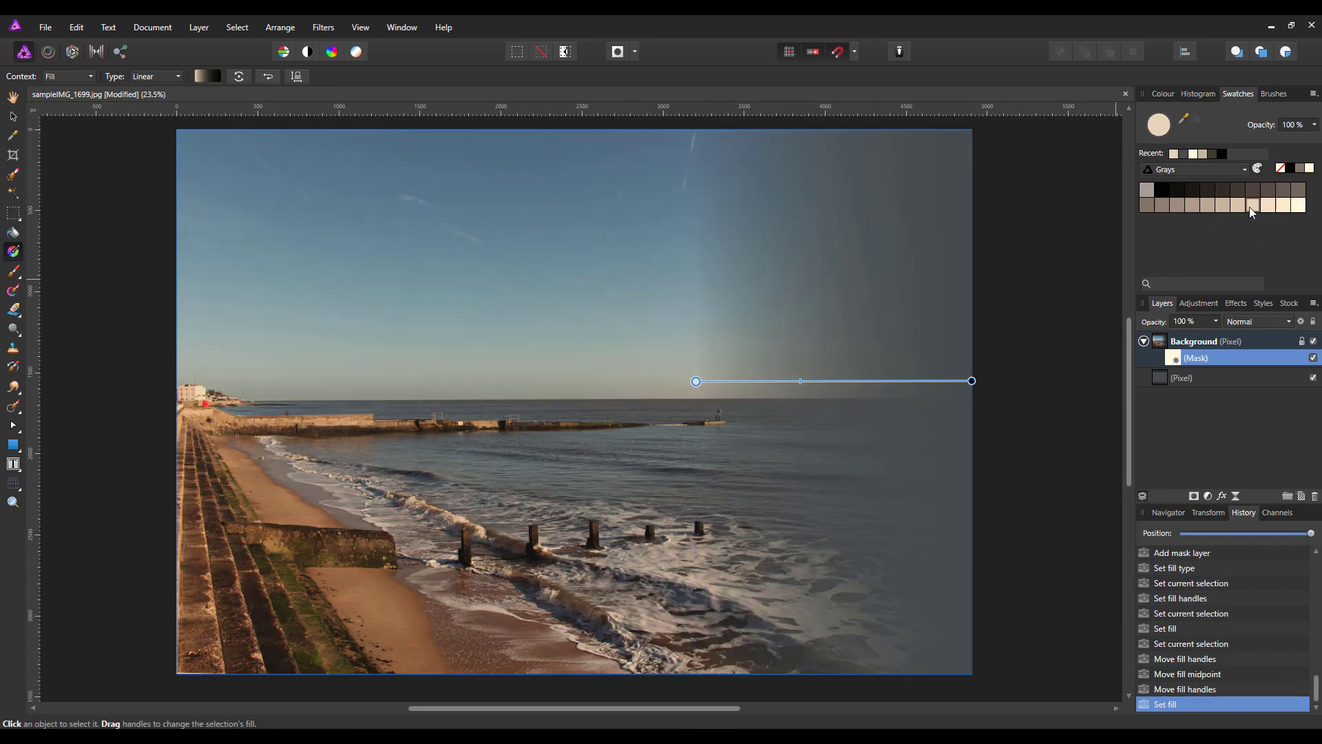
pyautogui.click(1271, 205)
pyautogui.click(1283, 207)
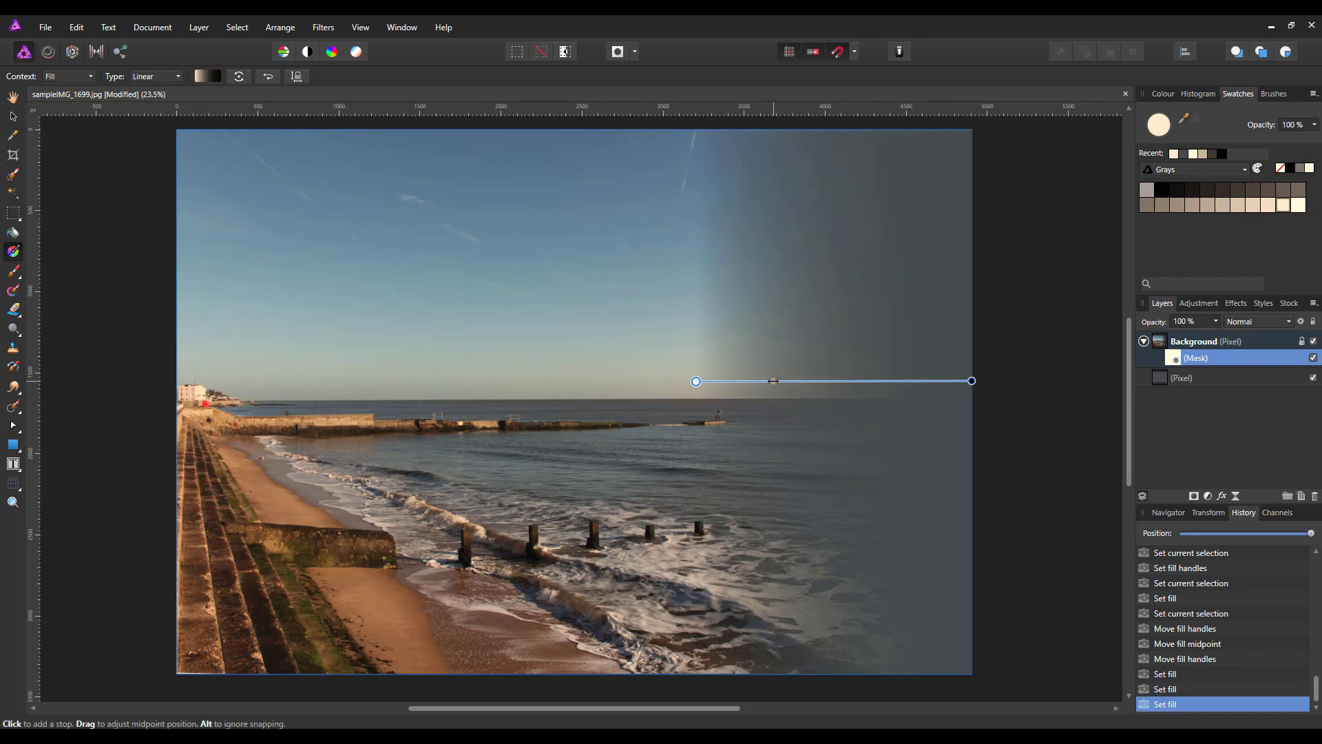
pyautogui.moveTo(766, 381); pyautogui.dragTo(758, 381)
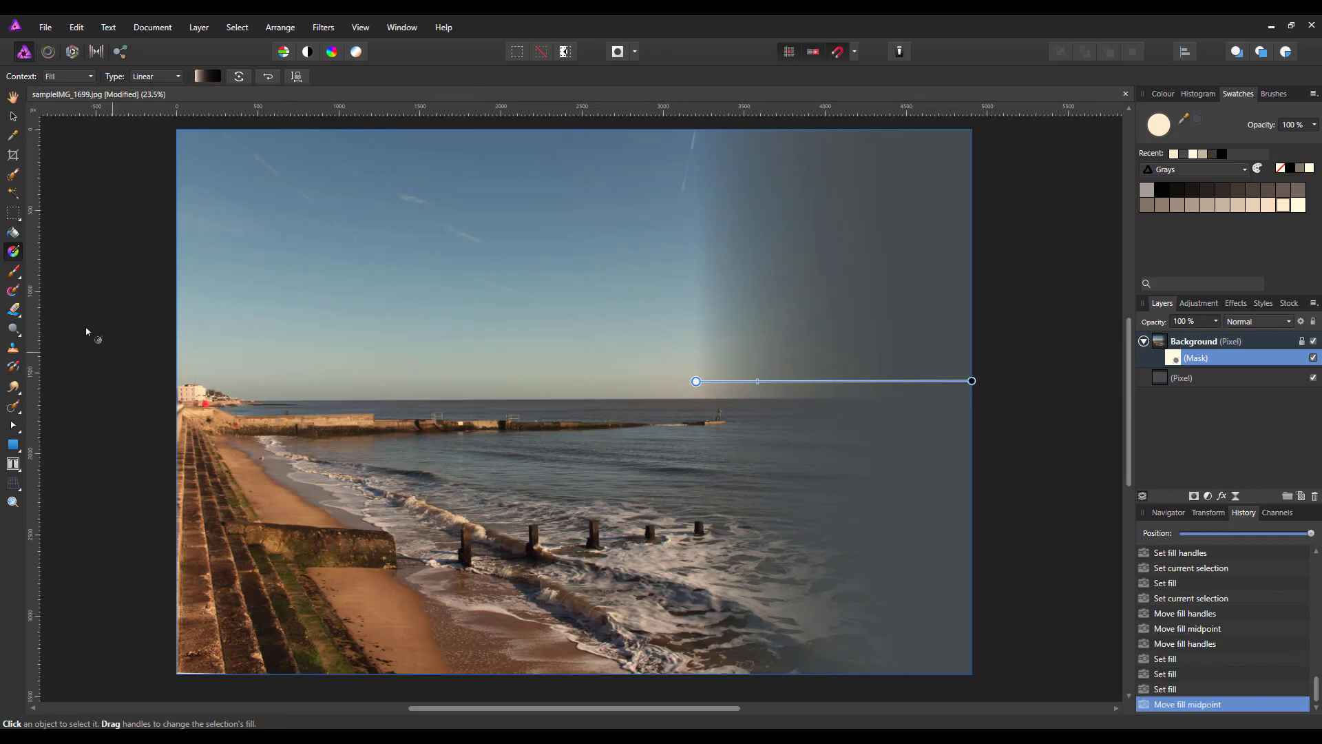
# Draw a tall text frame over the dark right side and fill it with filler text
pyautogui.click(14, 97)
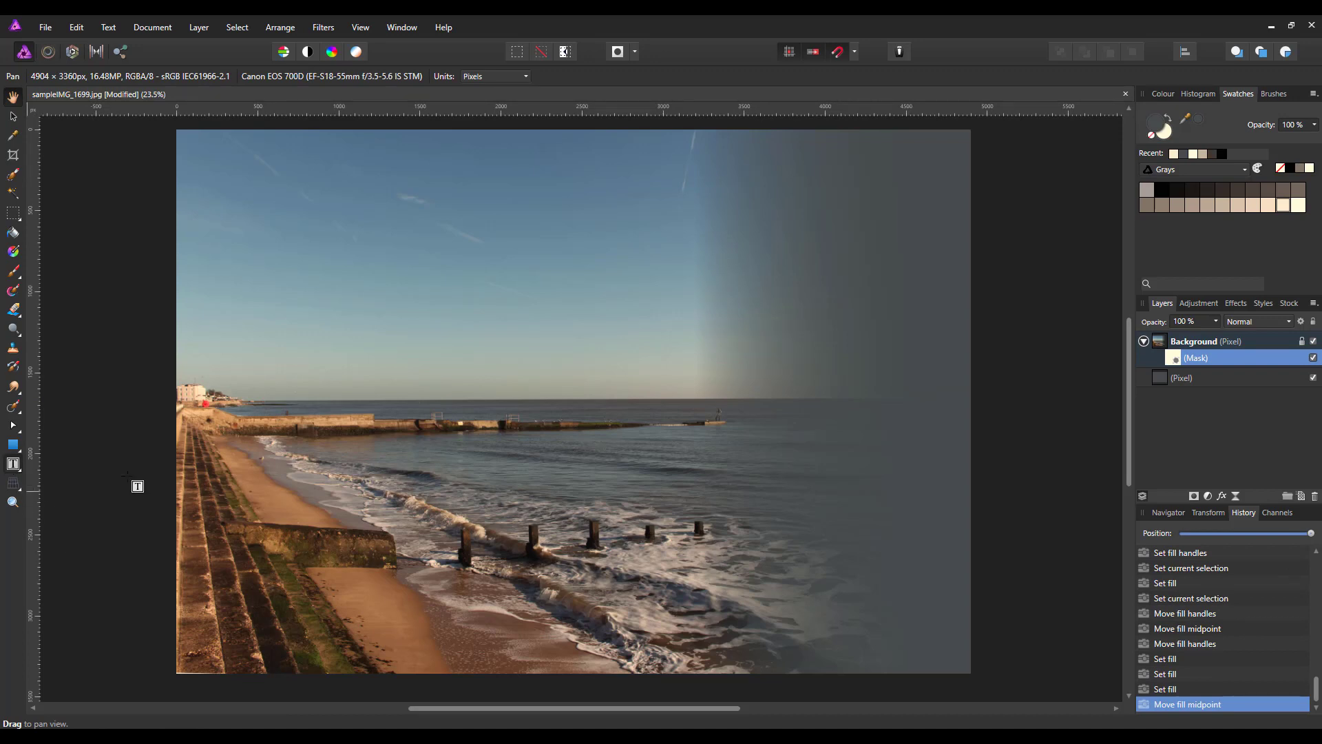
pyautogui.click(13, 464)
pyautogui.moveTo(825, 219); pyautogui.dragTo(963, 615)
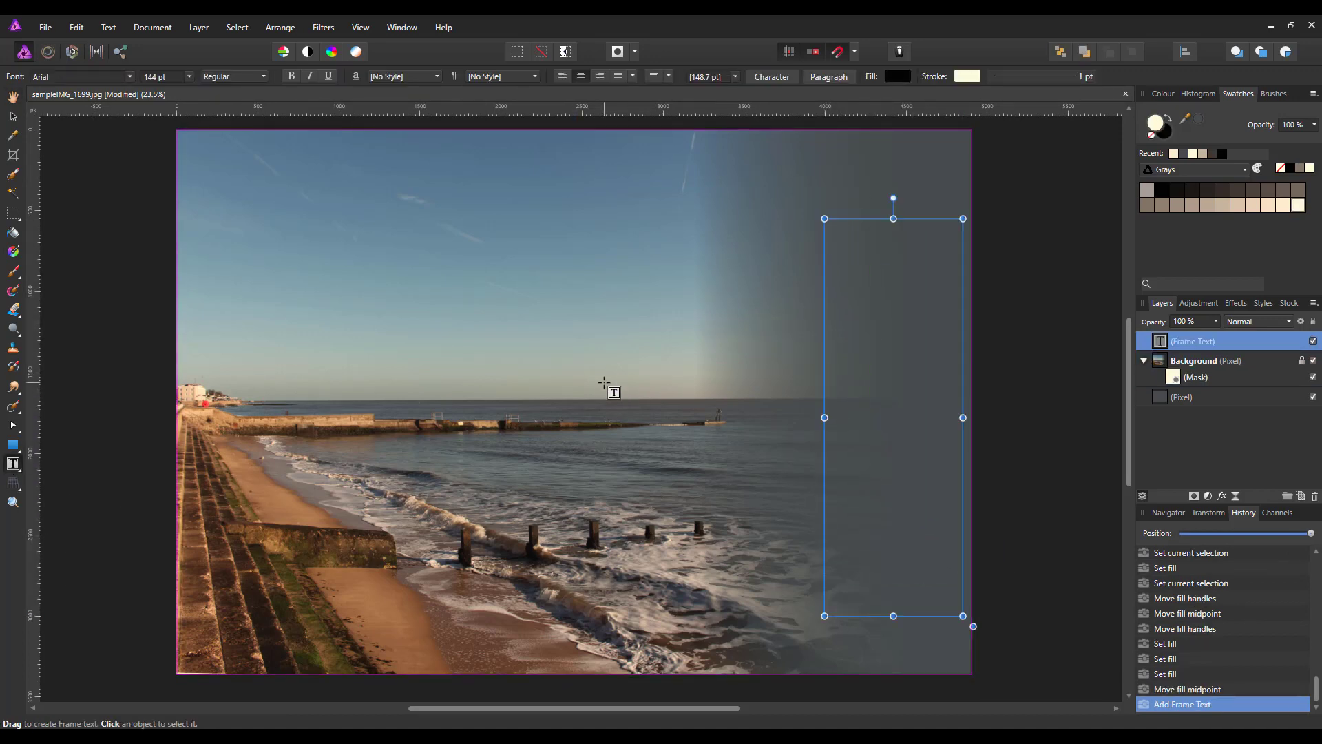
pyautogui.click(108, 27)
pyautogui.click(69, 268)
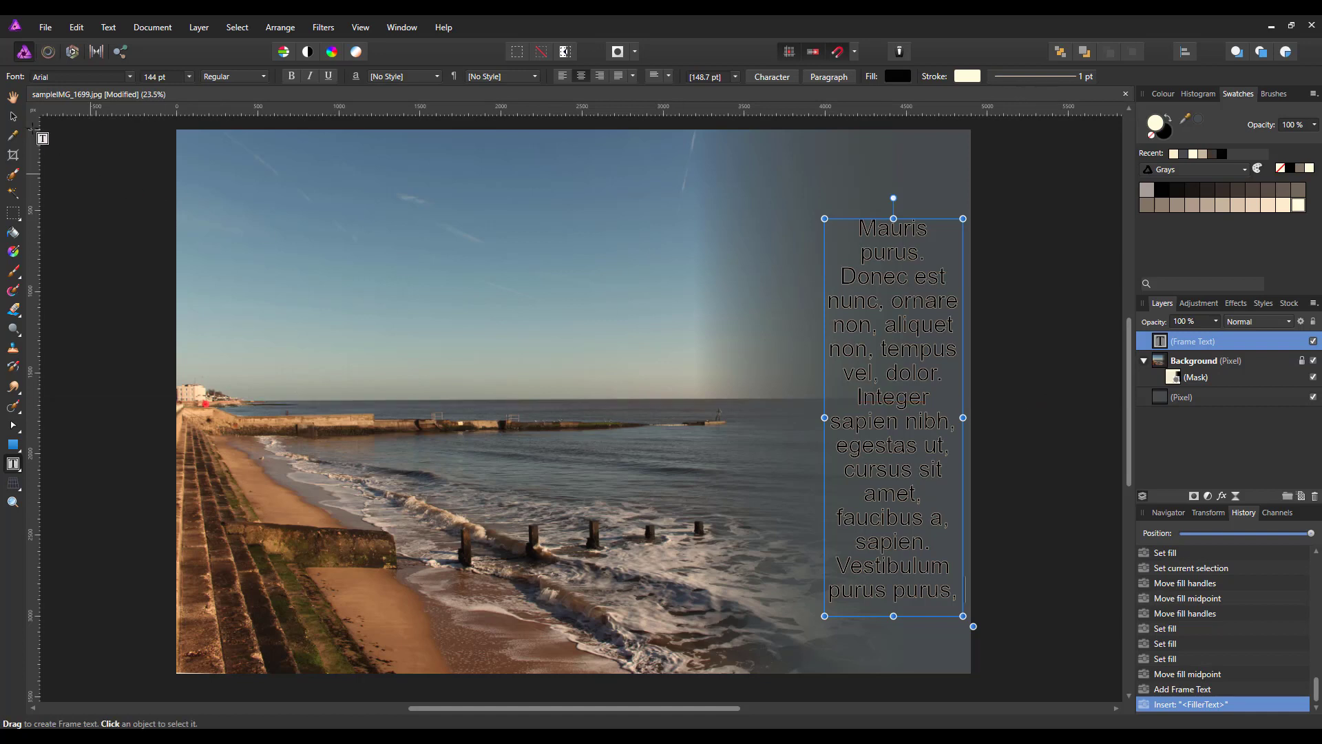
pyautogui.click(13, 97)
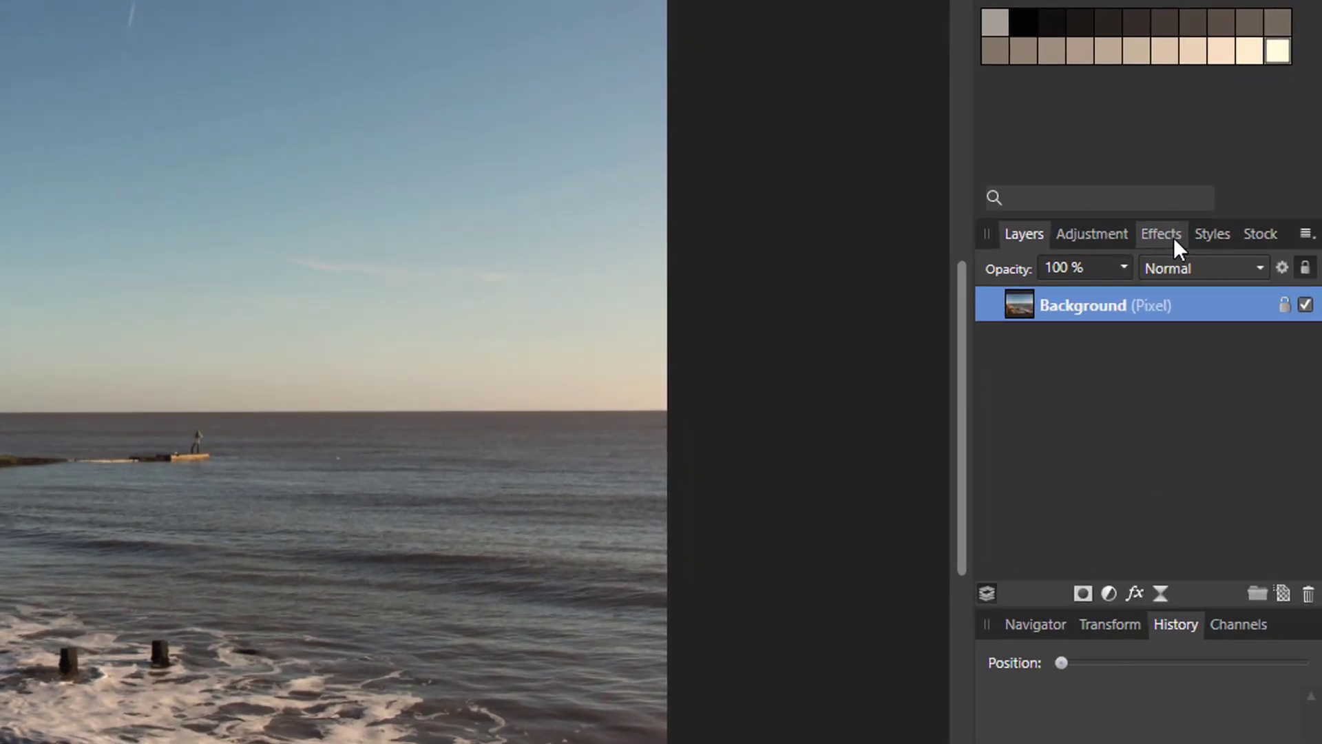
# Browse the list of available layer effects, then return to the Layers panel
pyautogui.click(1188, 252)
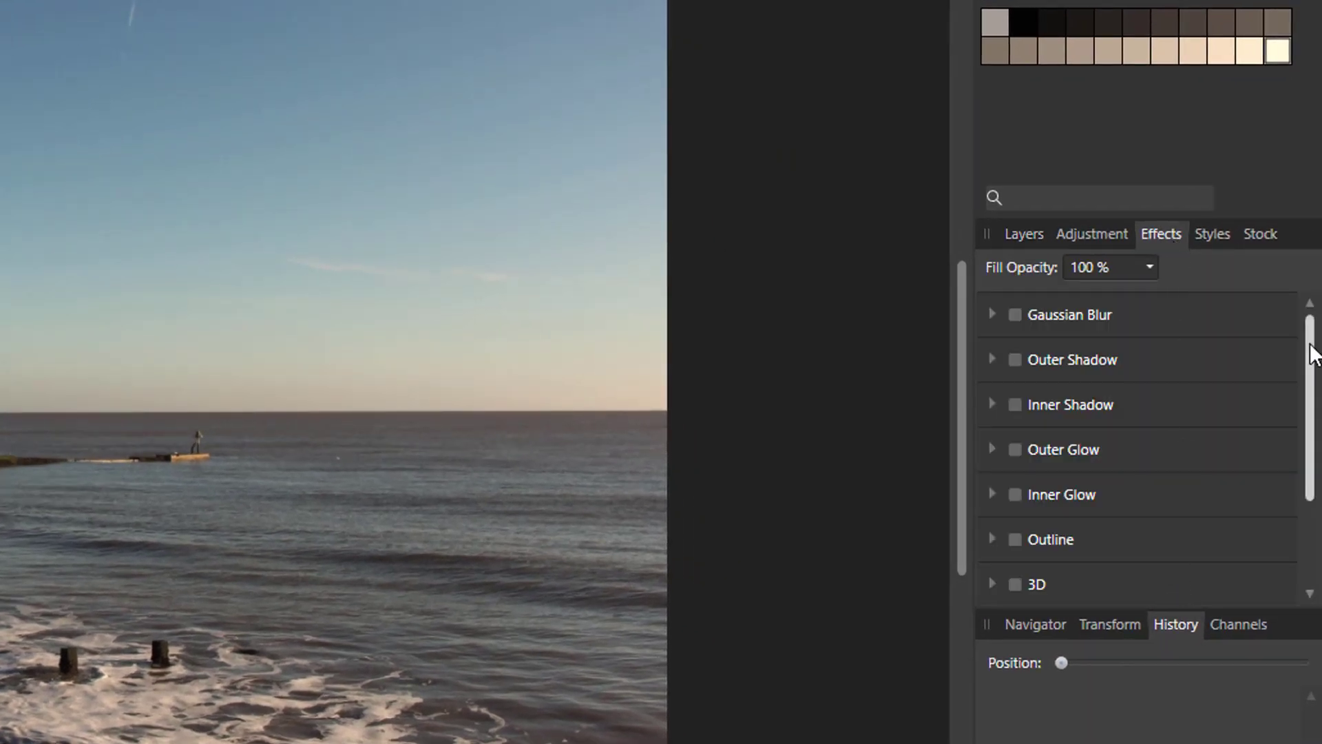
pyautogui.moveTo(1313, 344); pyautogui.dragTo(1316, 463)
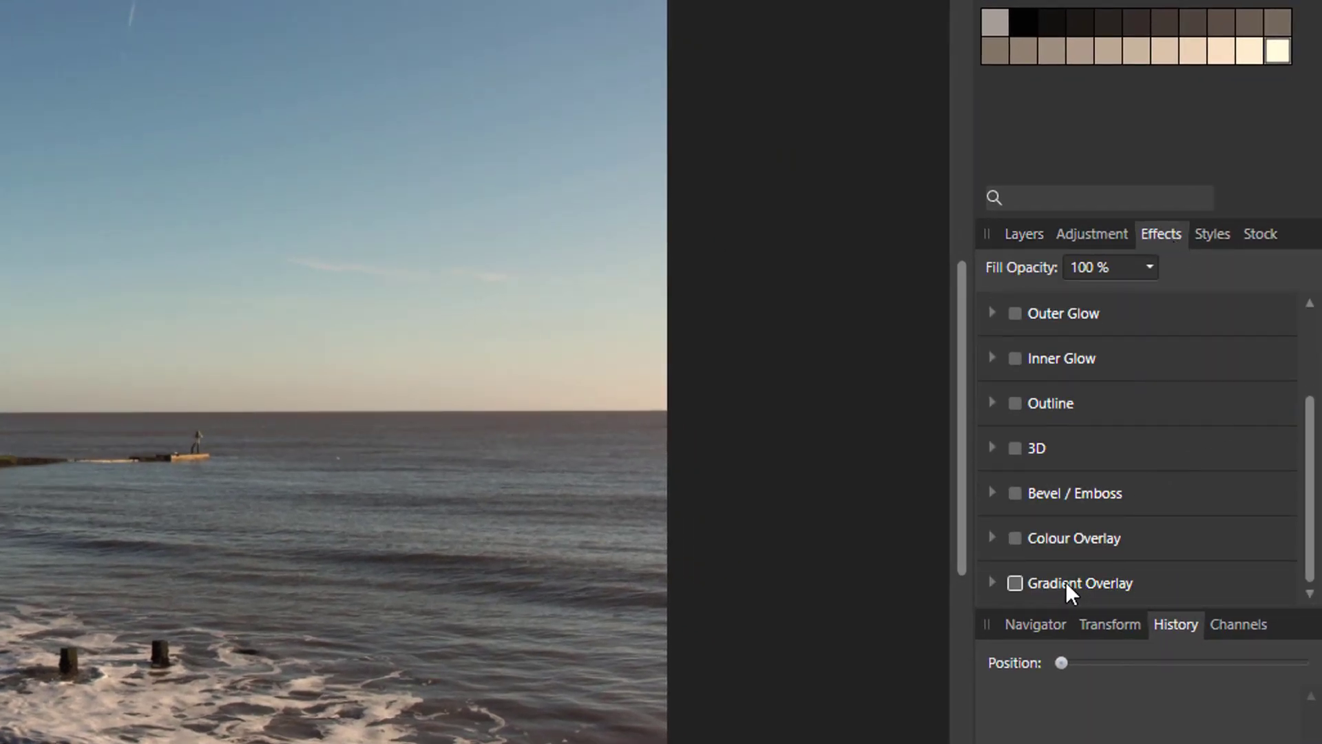
pyautogui.moveTo(1314, 413); pyautogui.dragTo(1111, 314)
pyautogui.click(1027, 229)
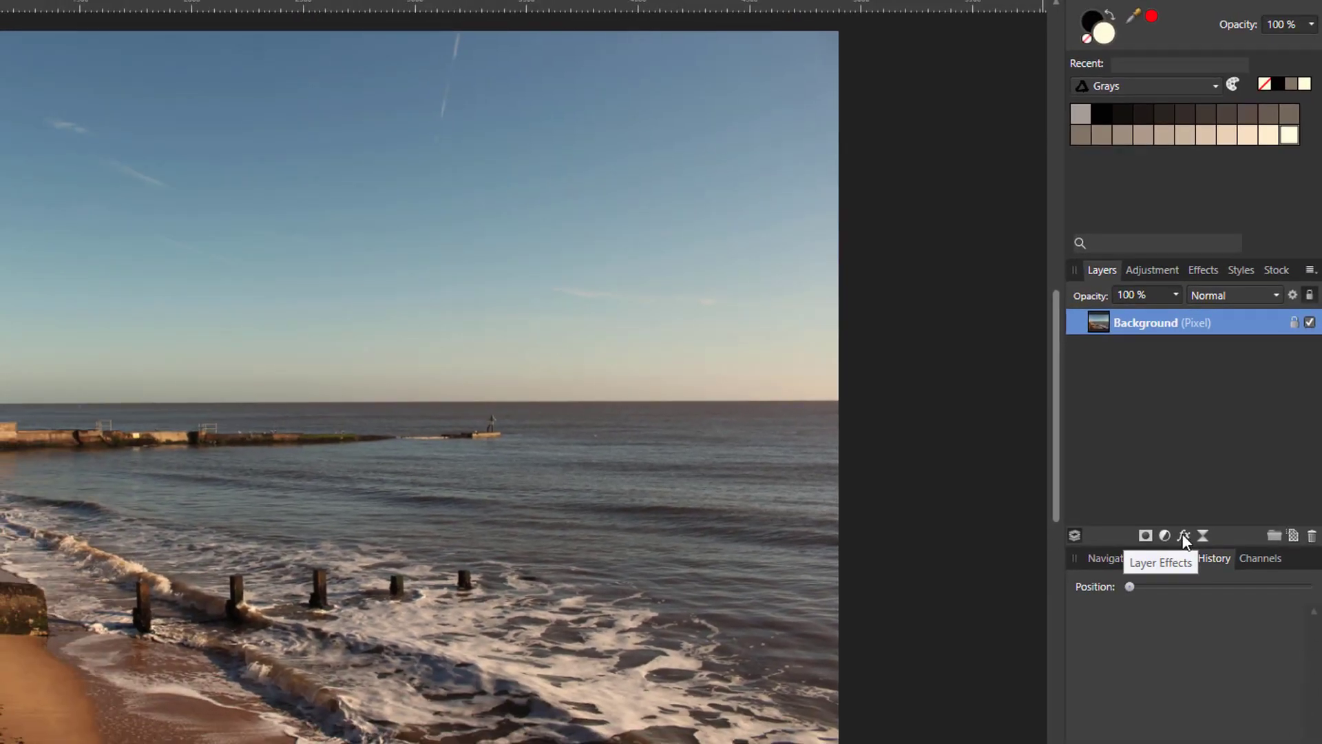
# Enable Gradient Overlay in the Background layer's Layer Effects dialog and show its settings
pyautogui.click(1184, 536)
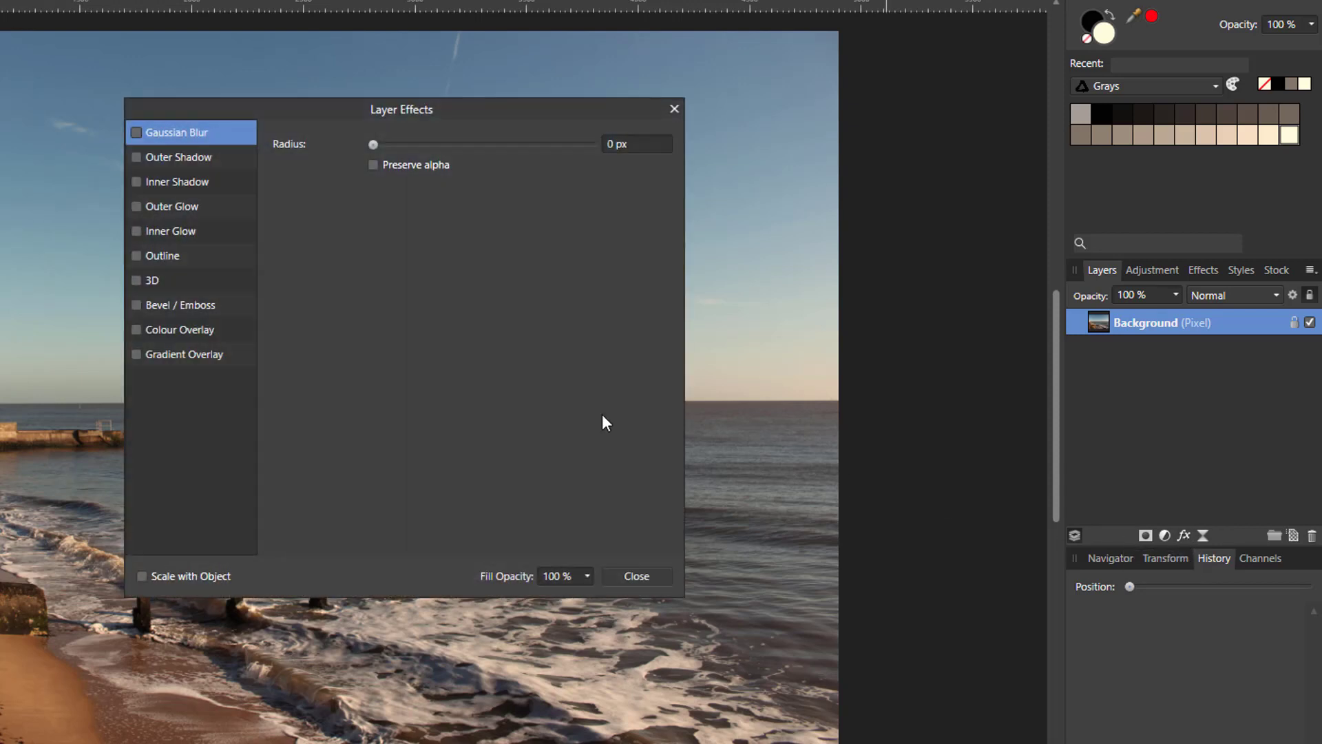
pyautogui.moveTo(454, 108); pyautogui.dragTo(799, 60)
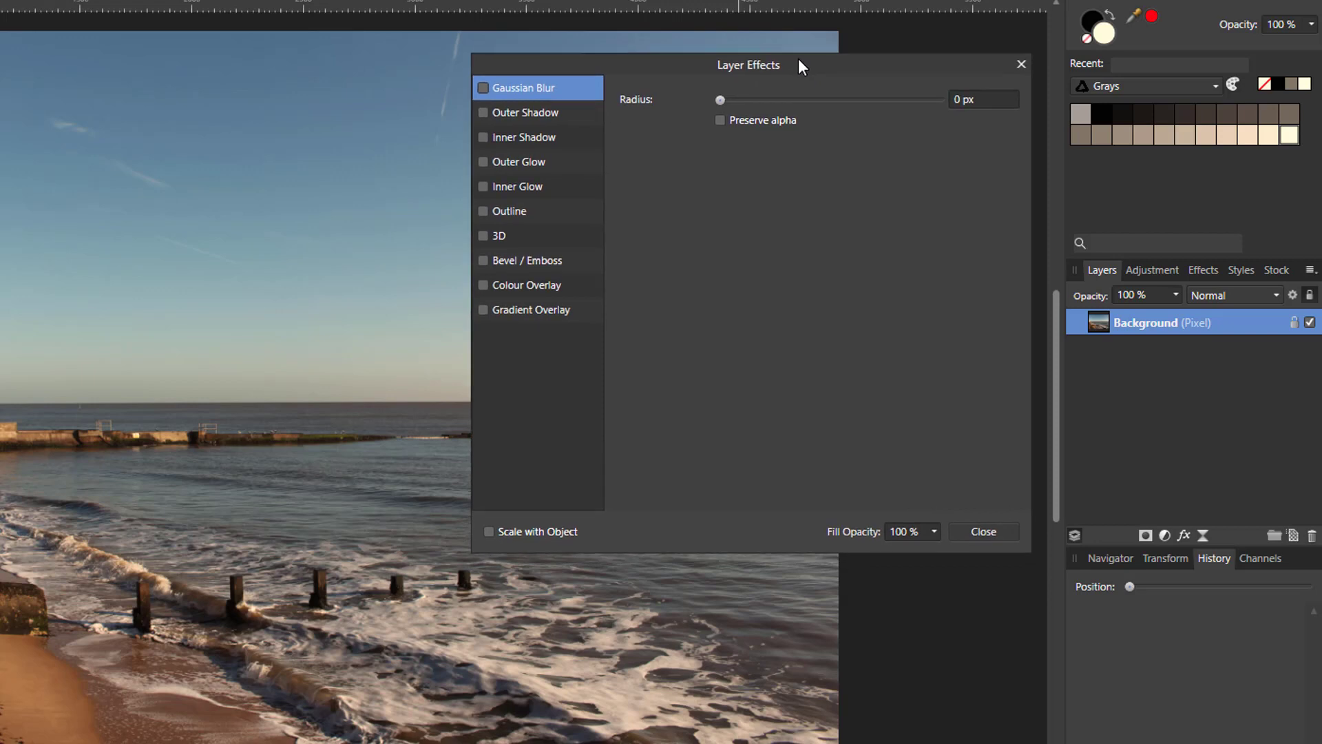
pyautogui.click(483, 310)
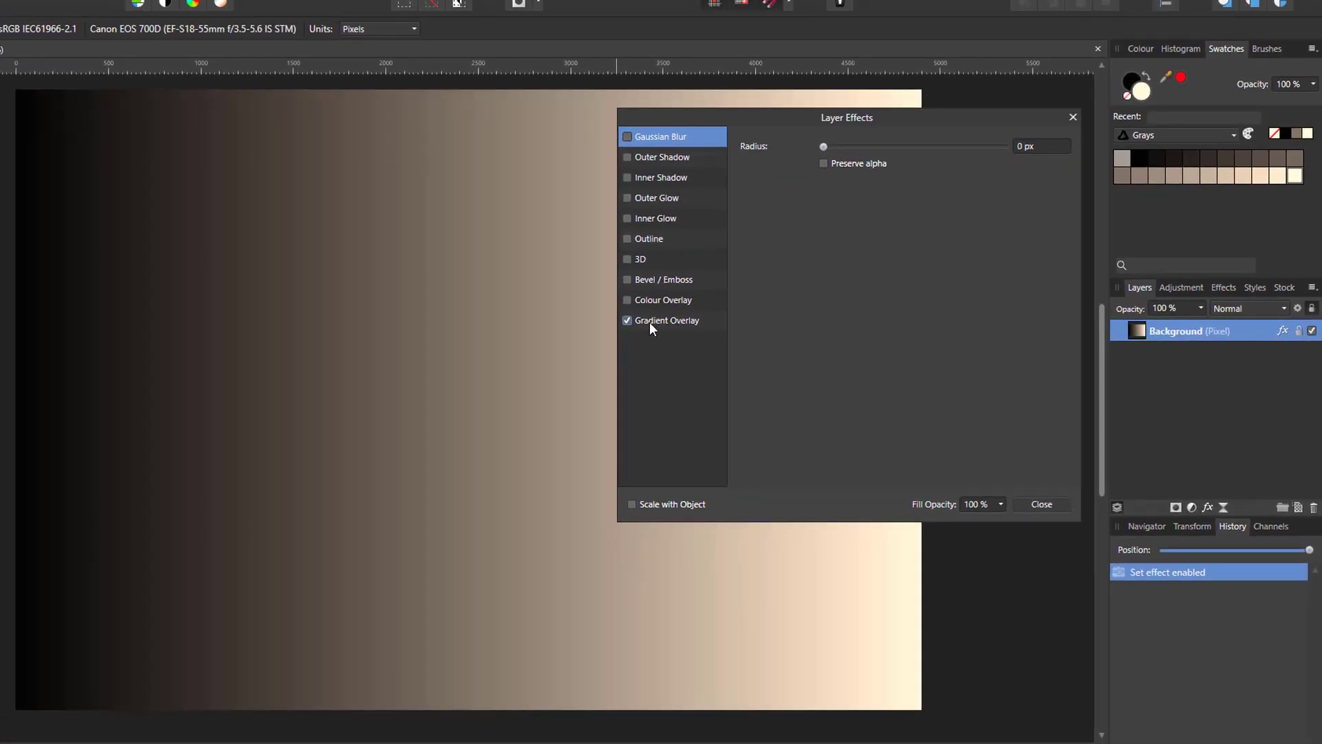
pyautogui.click(681, 319)
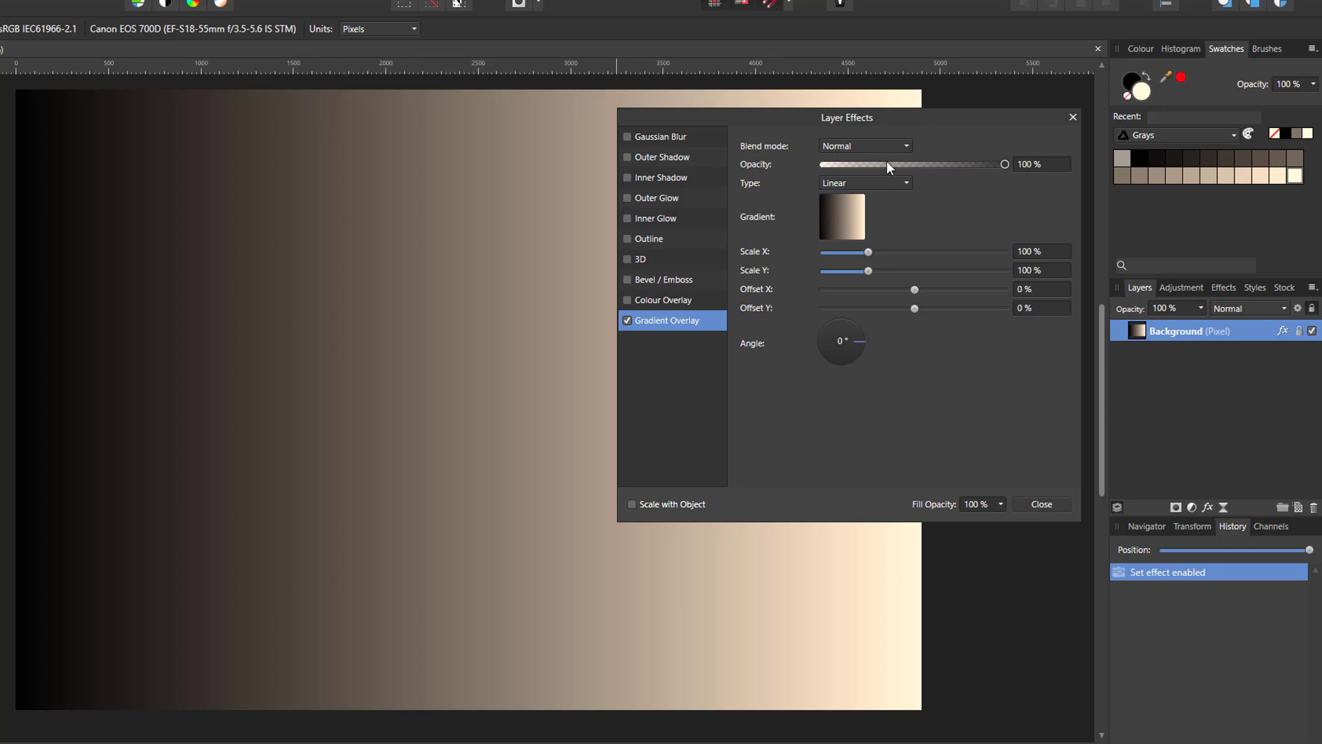
# Set the Gradient Overlay's blend mode to Overlay and its angle to 270°
pyautogui.click(907, 145)
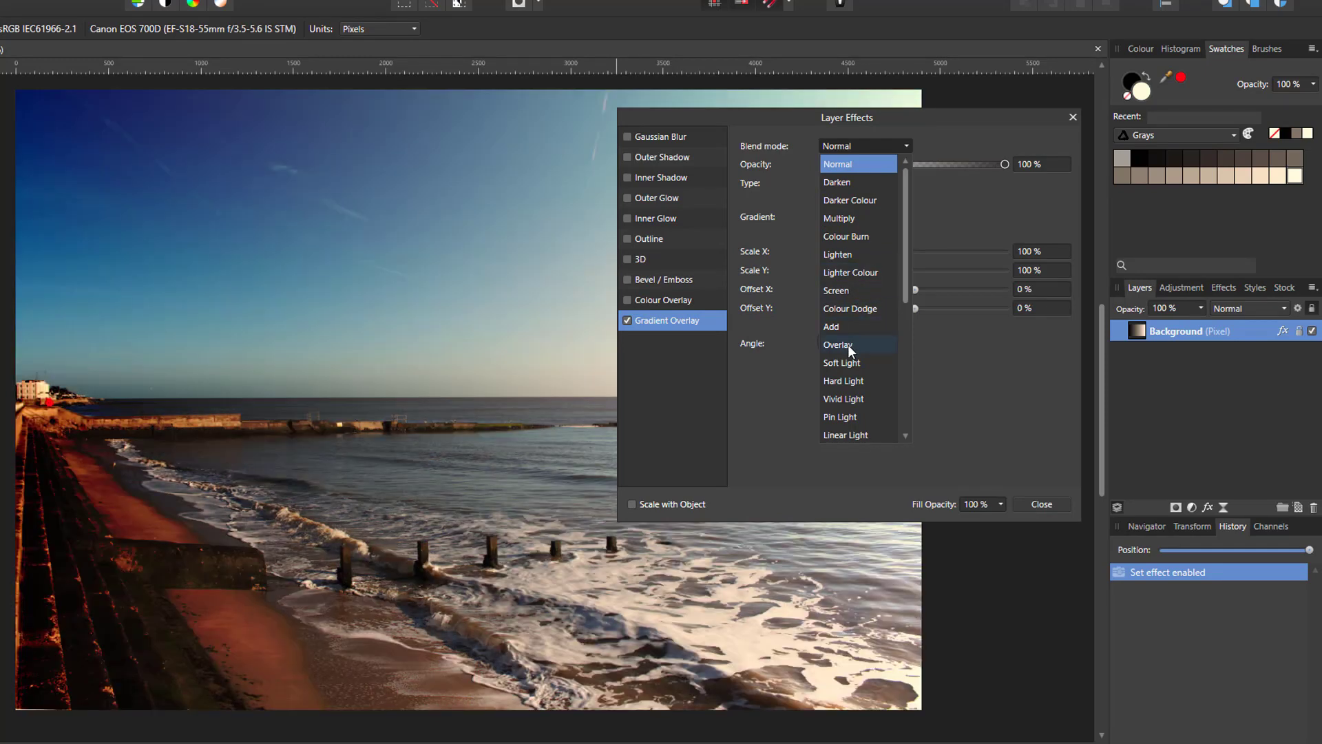
pyautogui.click(848, 344)
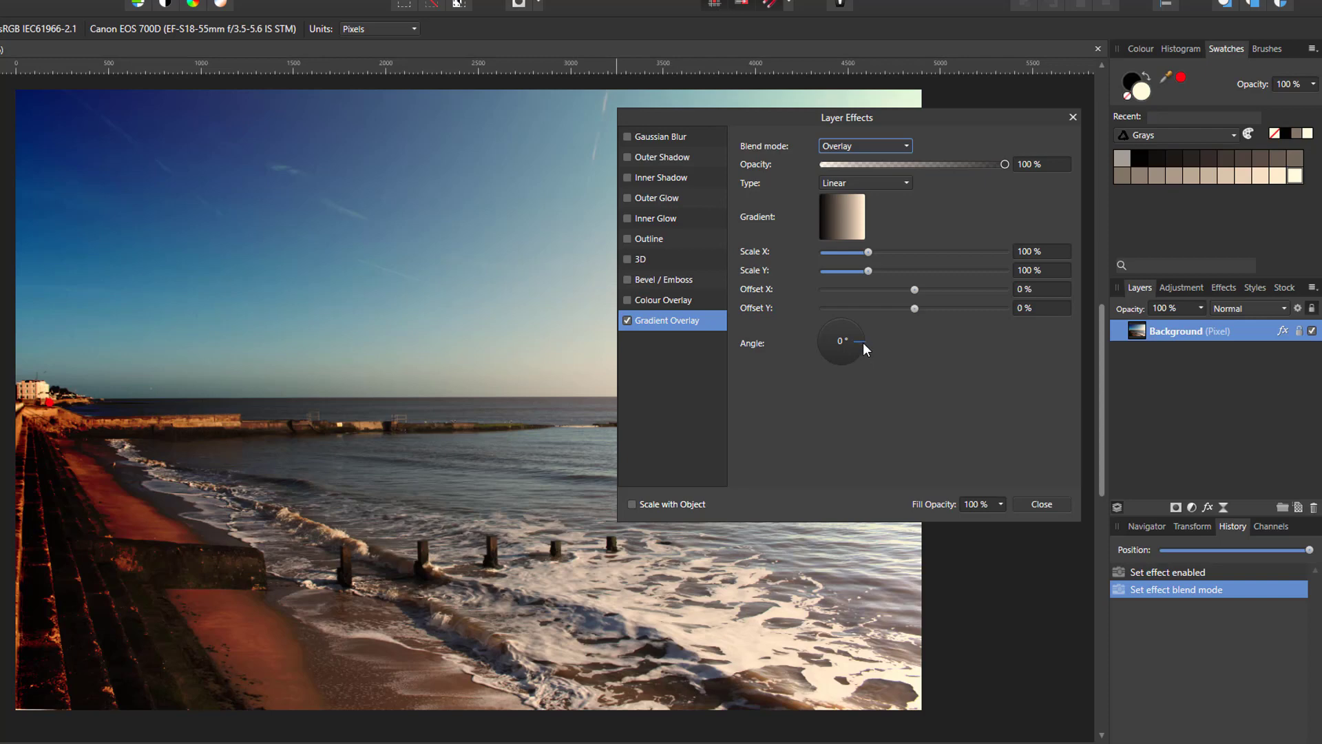
pyautogui.moveTo(862, 342); pyautogui.dragTo(841, 364)
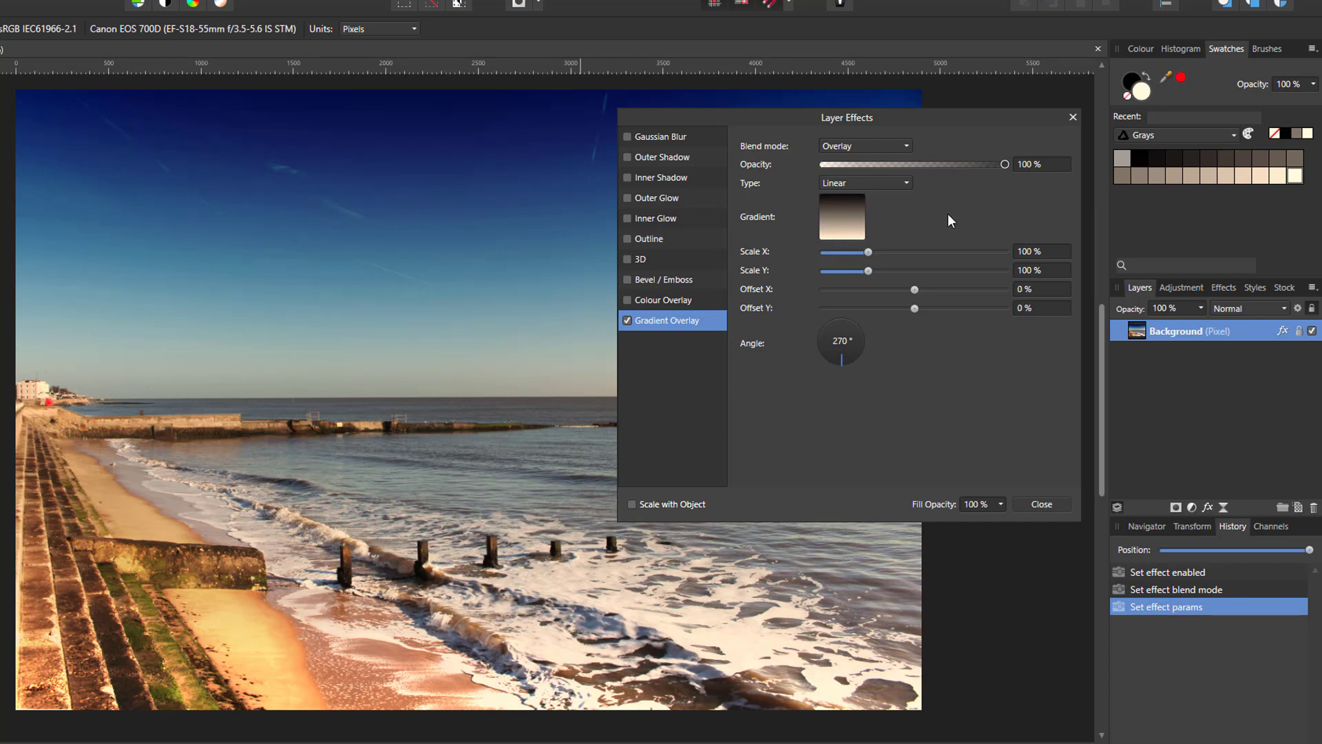
# Set the overlay gradient's dark stop to Black 85% and light stop to Black 25% from Grays swatches
pyautogui.click(853, 226)
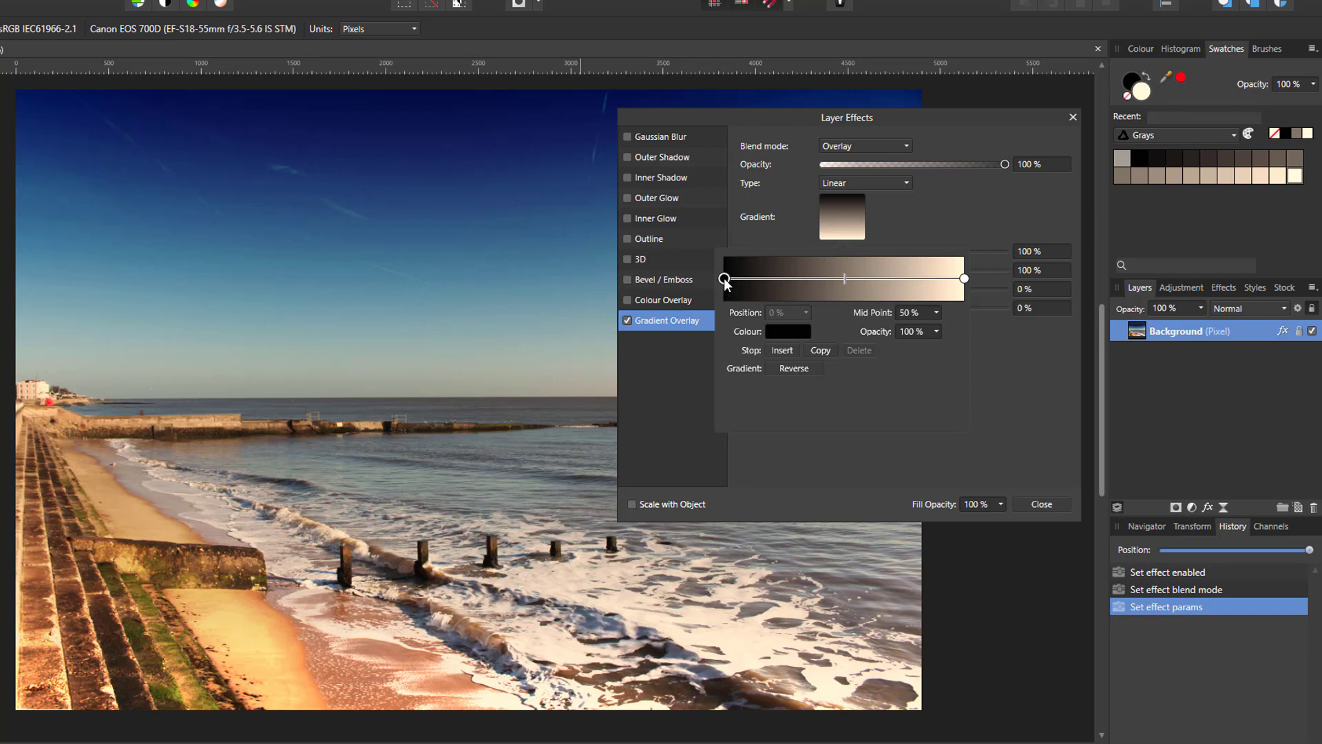
pyautogui.click(788, 332)
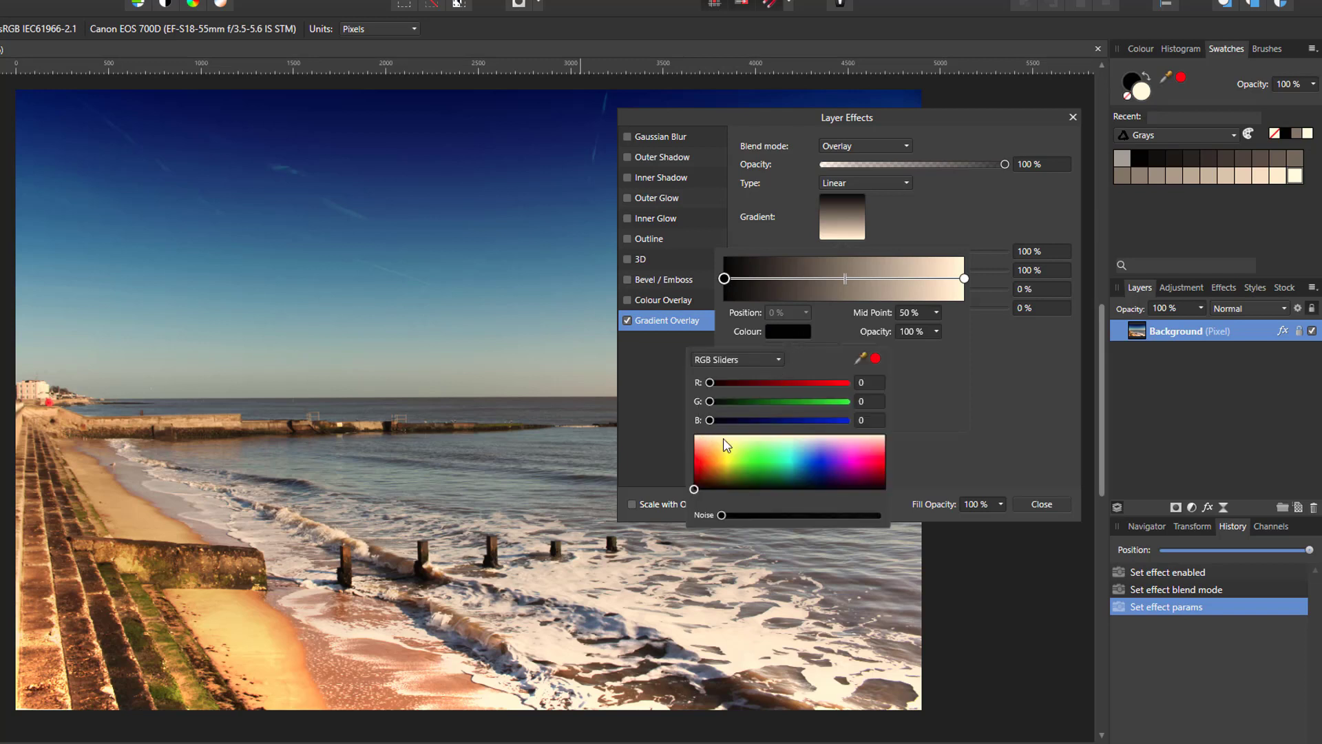
pyautogui.click(779, 362)
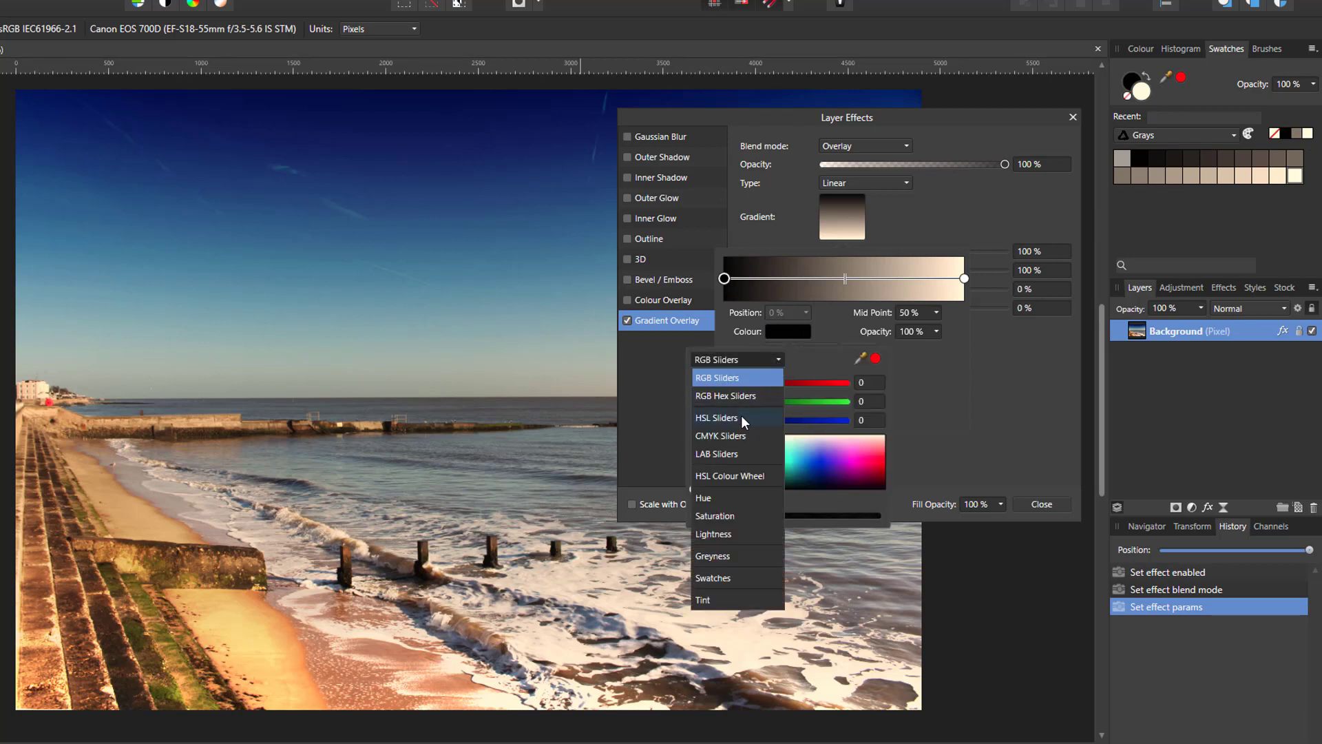
pyautogui.click(721, 578)
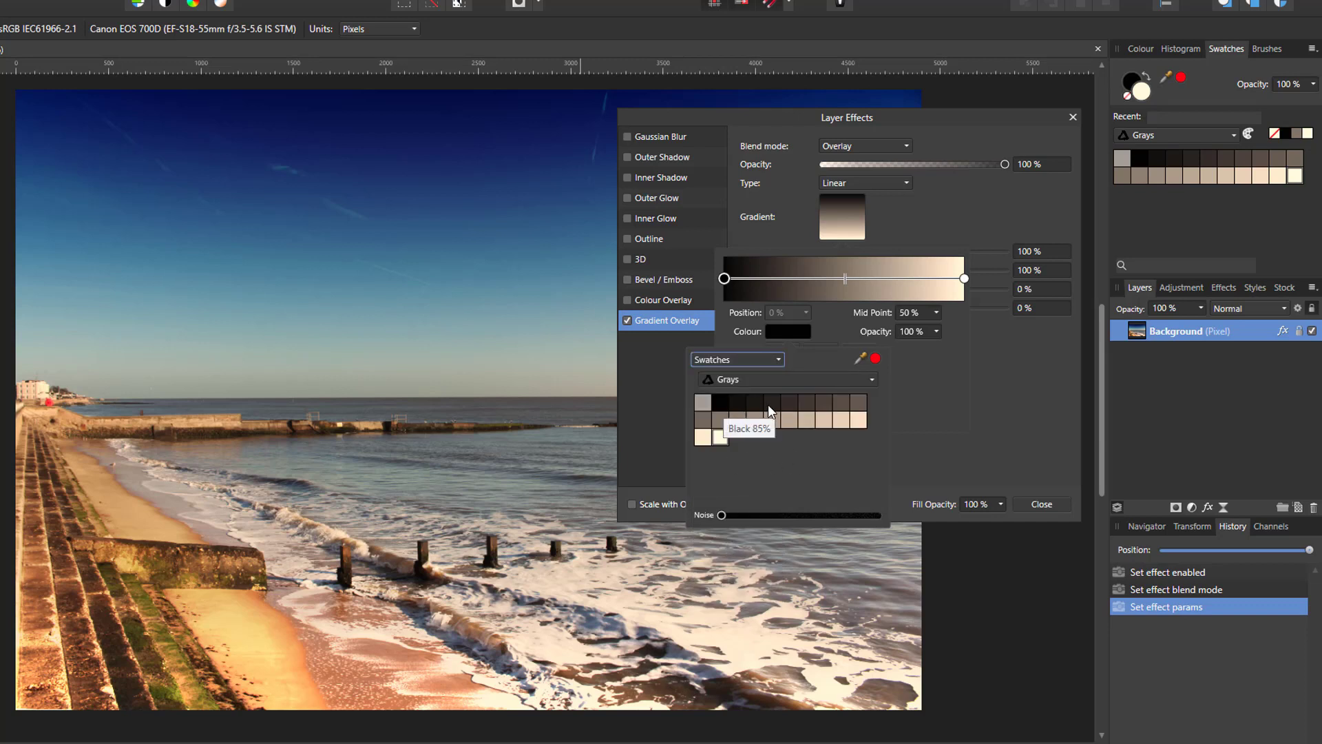
pyautogui.click(773, 408)
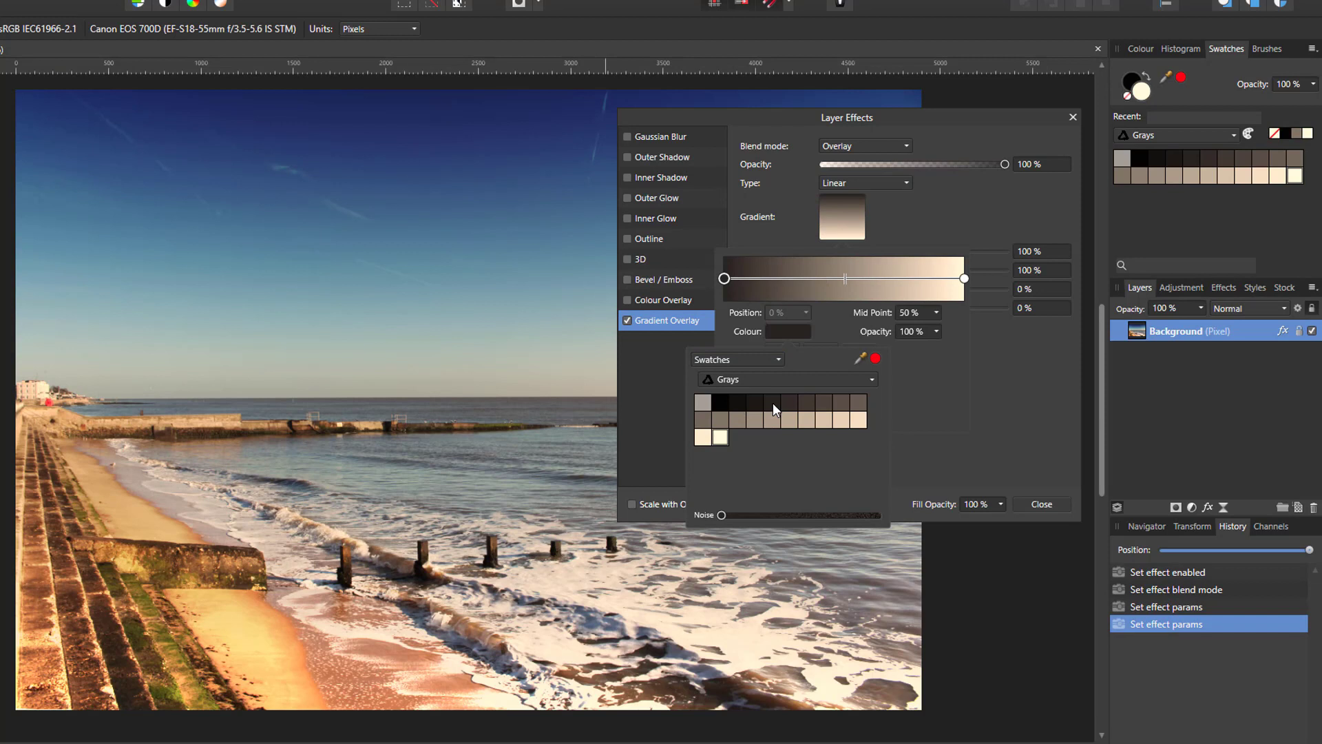
pyautogui.click(964, 279)
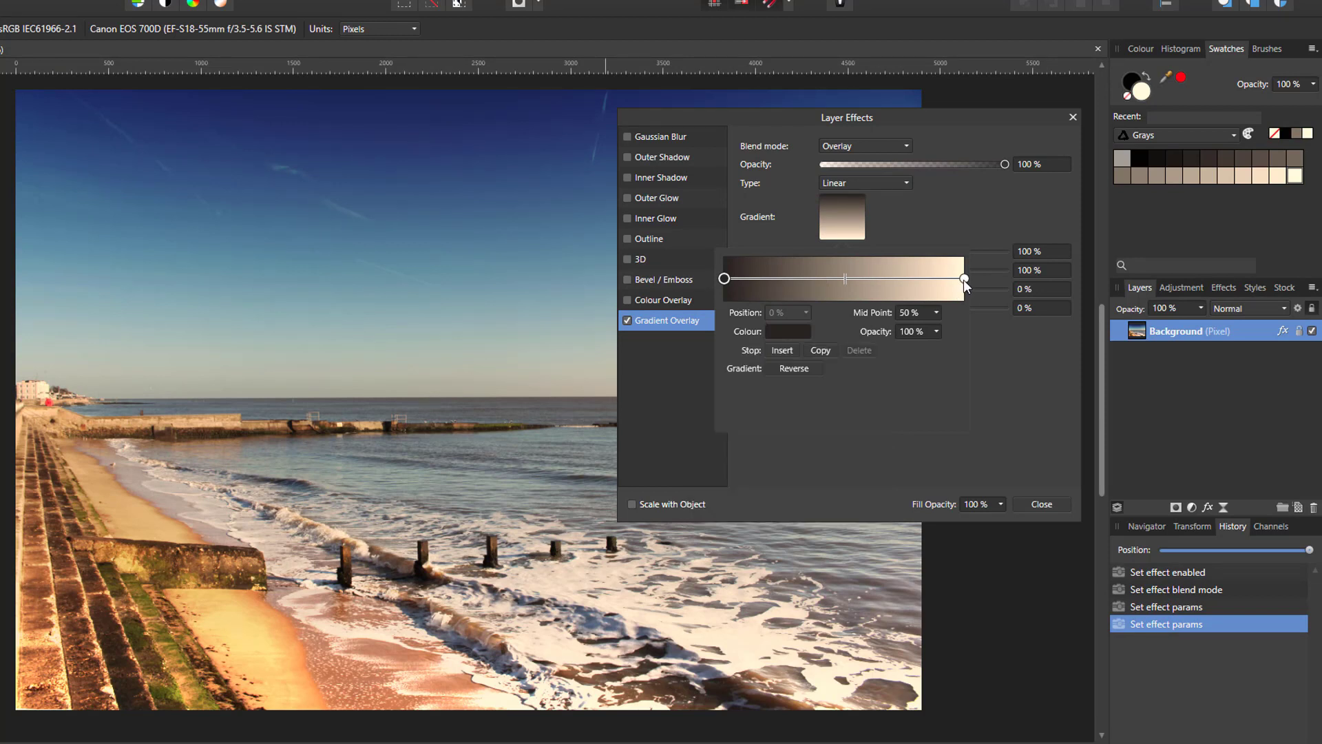
pyautogui.click(800, 331)
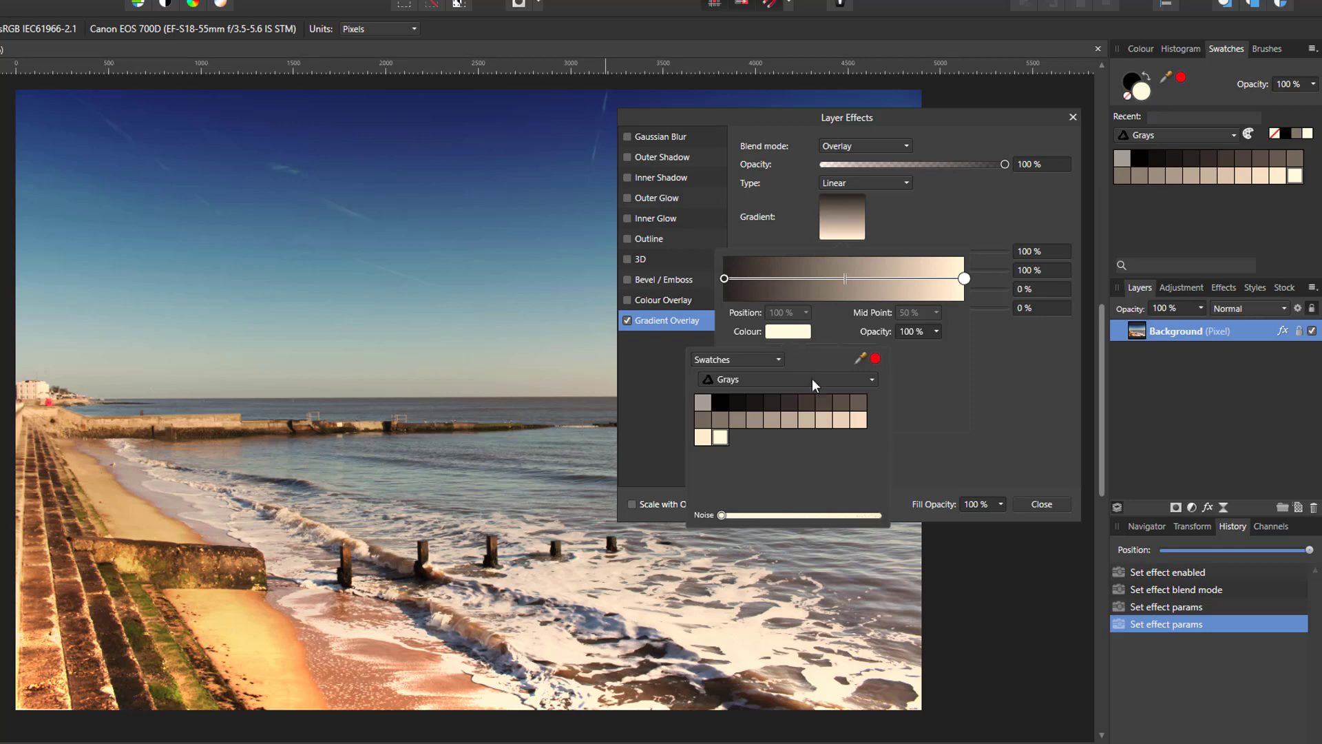
pyautogui.click(807, 421)
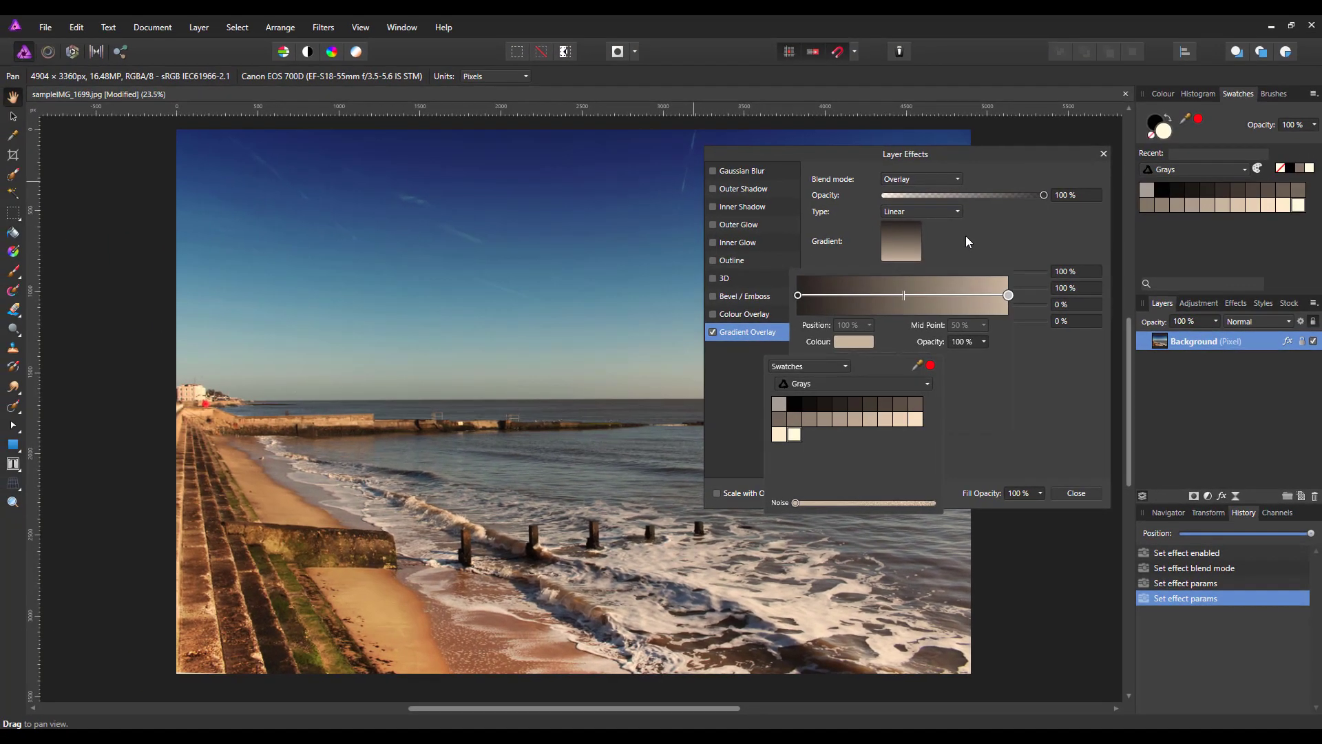
pyautogui.click(966, 235)
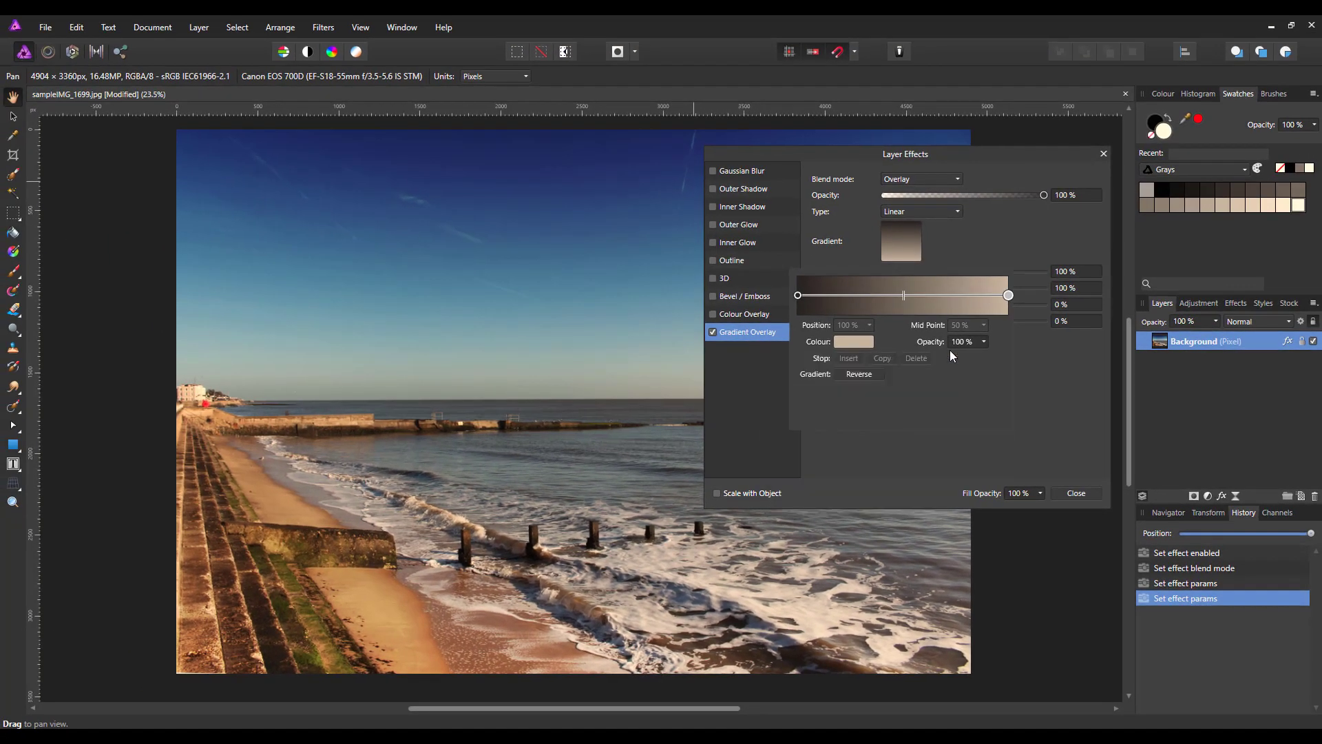
pyautogui.click(1038, 388)
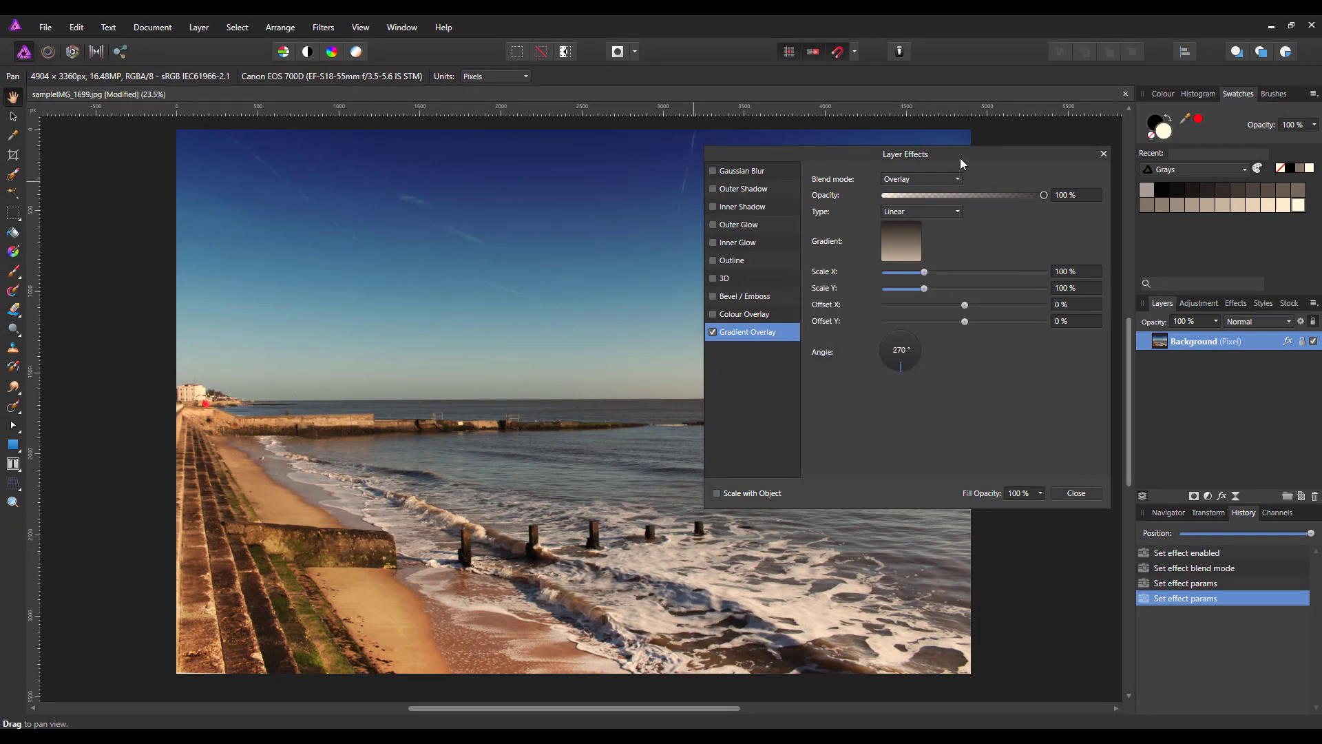
pyautogui.moveTo(960, 159); pyautogui.dragTo(1158, 194)
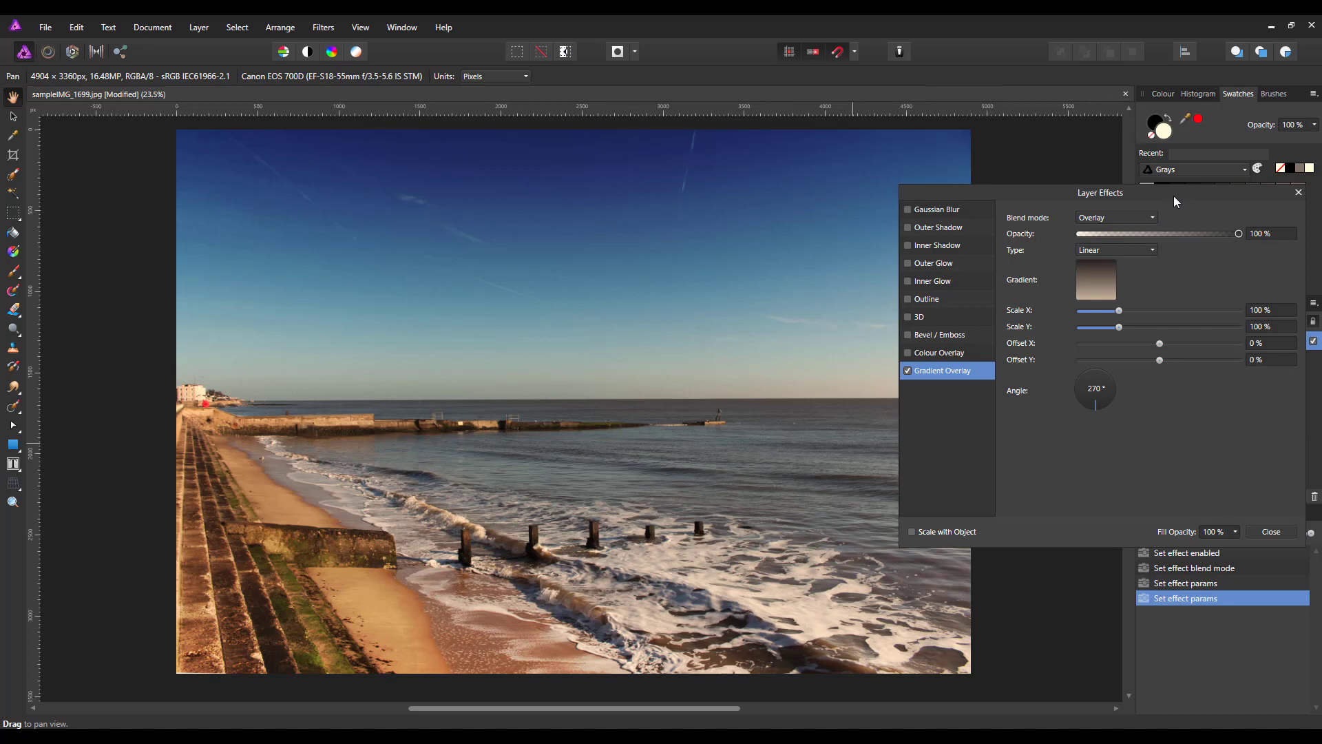
pyautogui.moveTo(1174, 196); pyautogui.dragTo(985, 214)
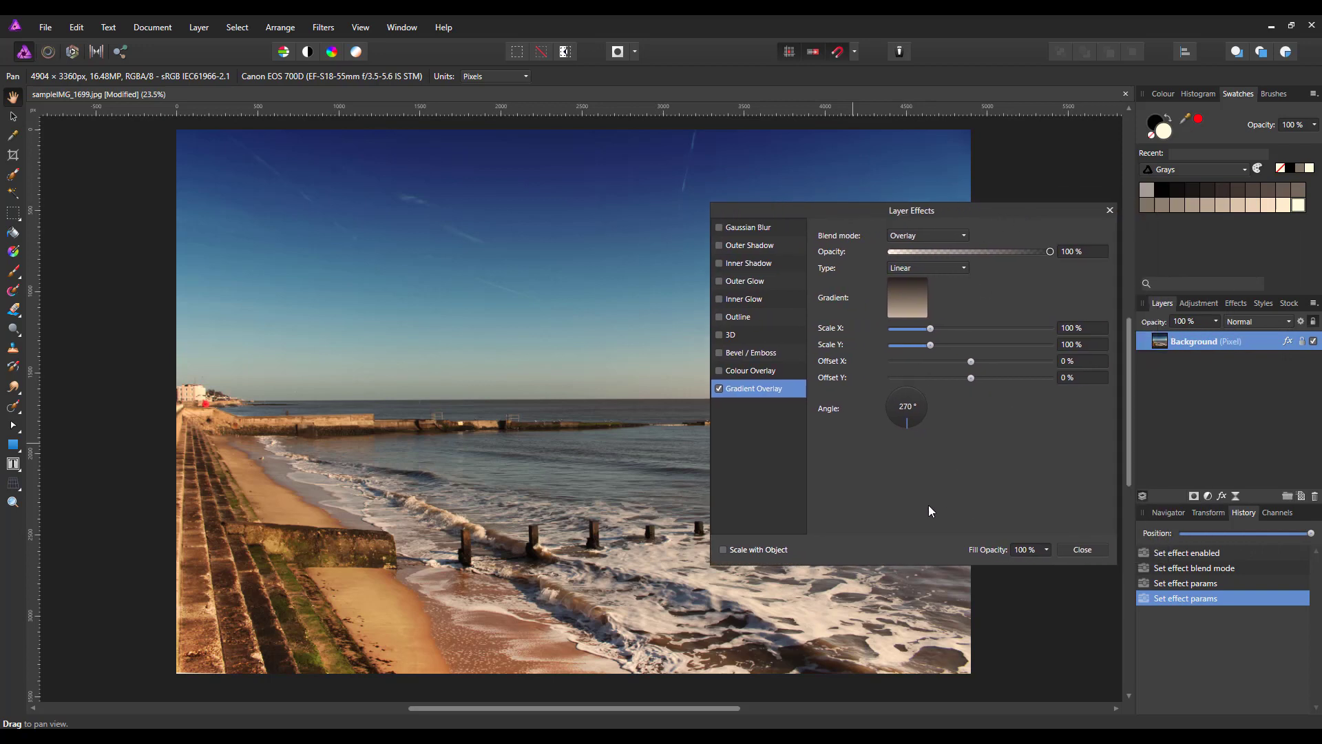